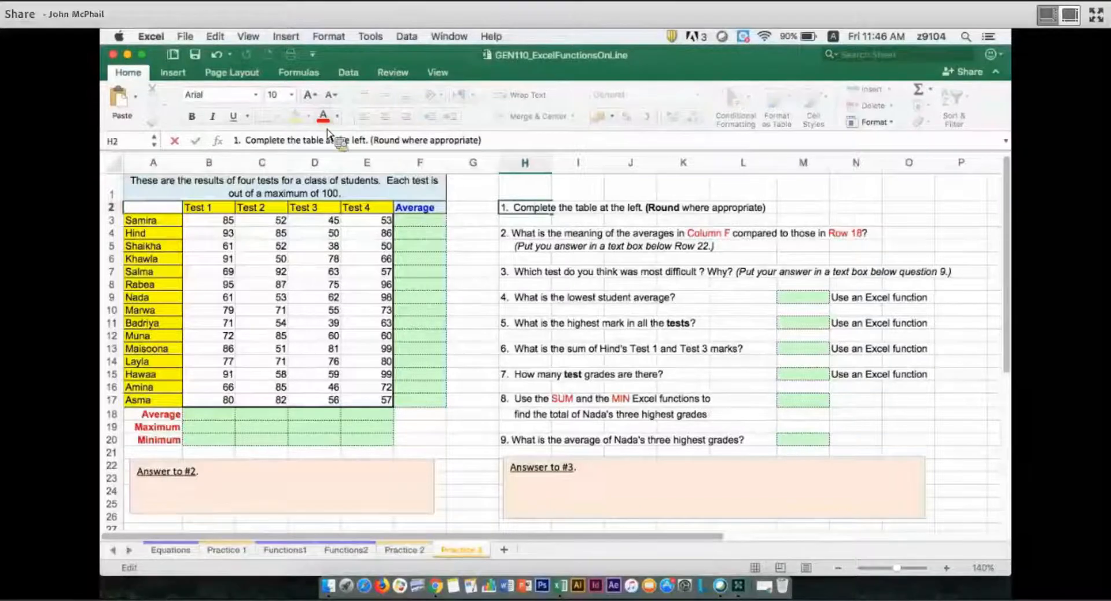
Enter an AVERAGE formula in F3 for the first student's four test scores, B3:E3.
key("Return")
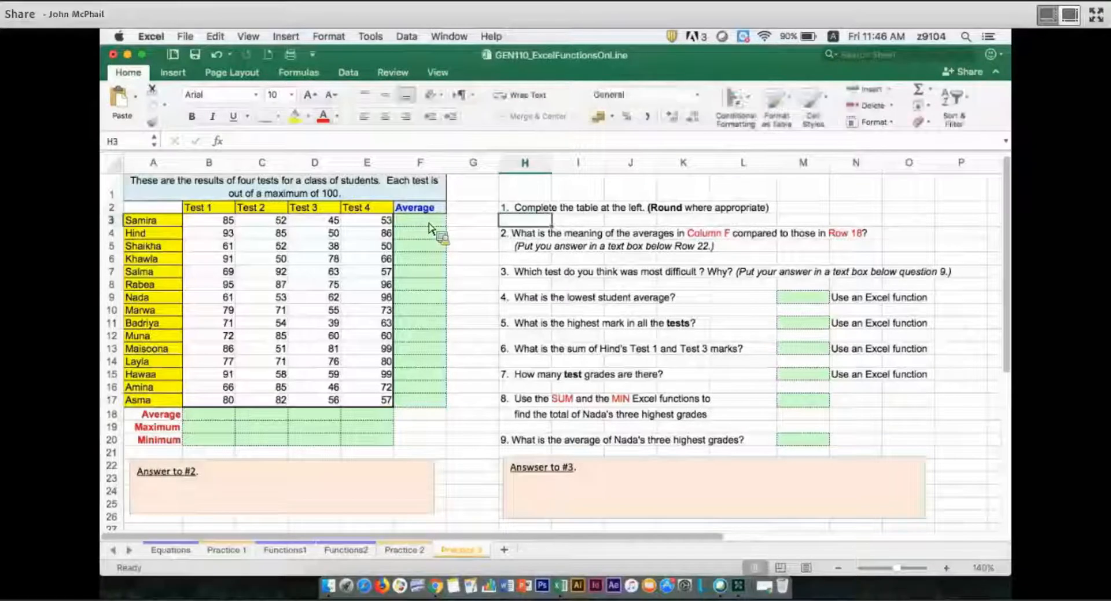
left_click(429, 223)
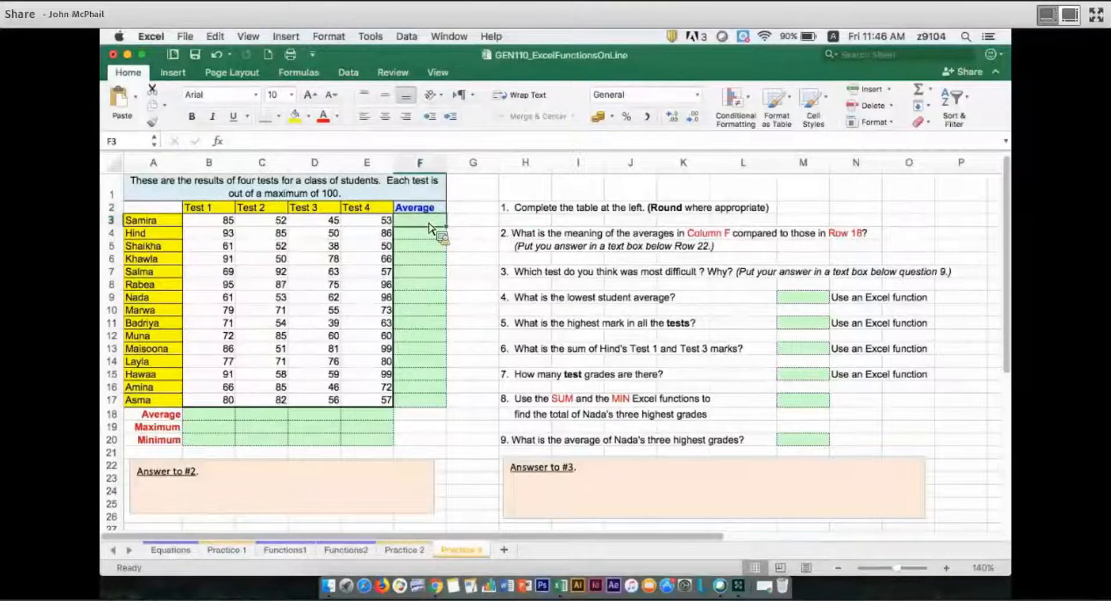
type("=ave")
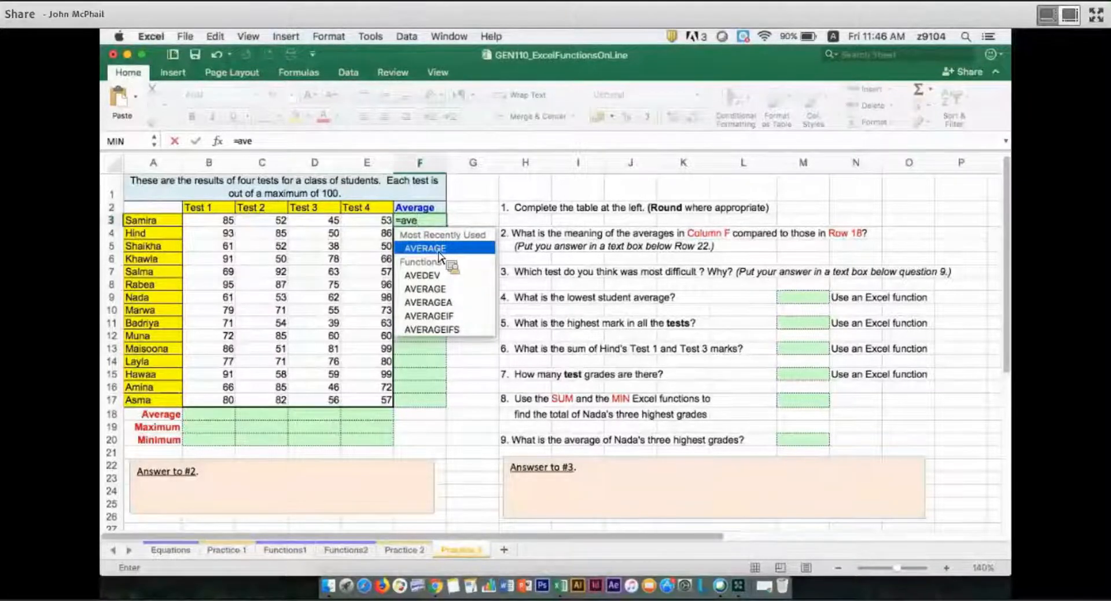
double_click(439, 251)
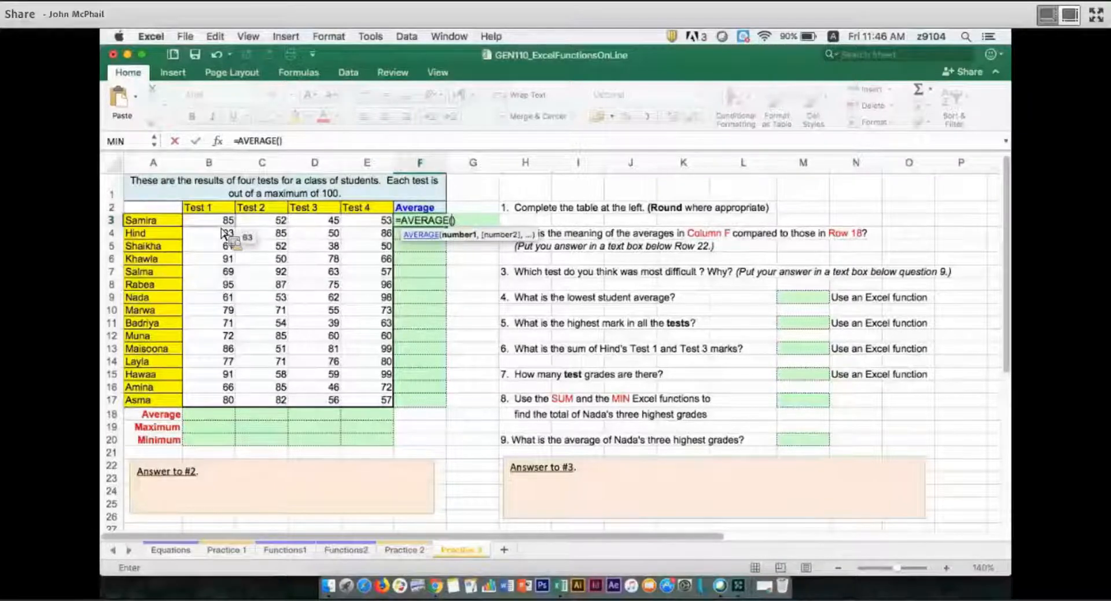
left_click_drag(223, 231, 368, 229)
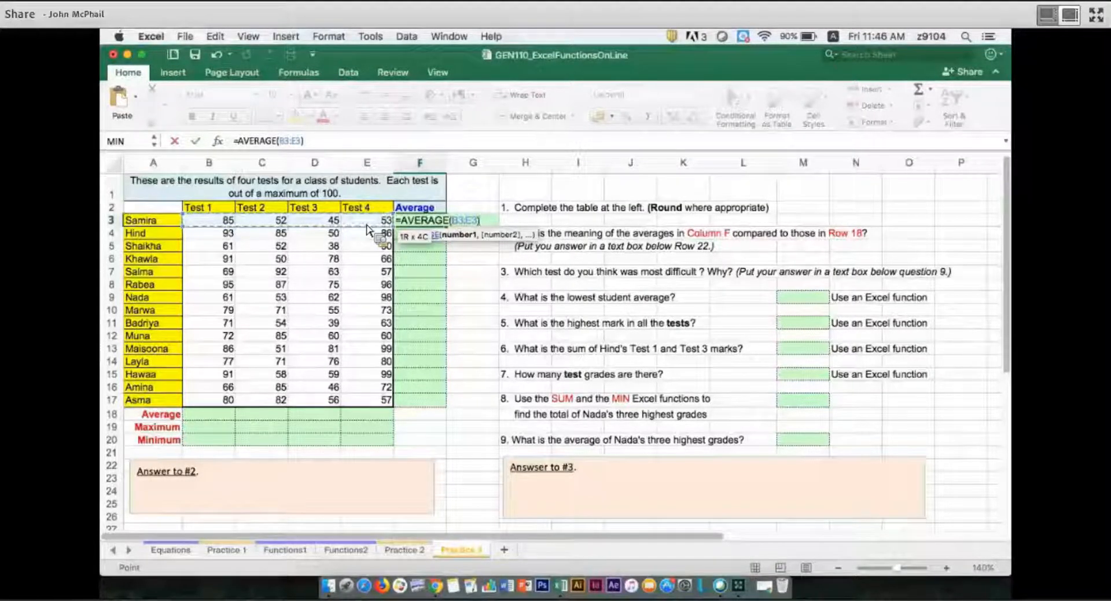
key("Return")
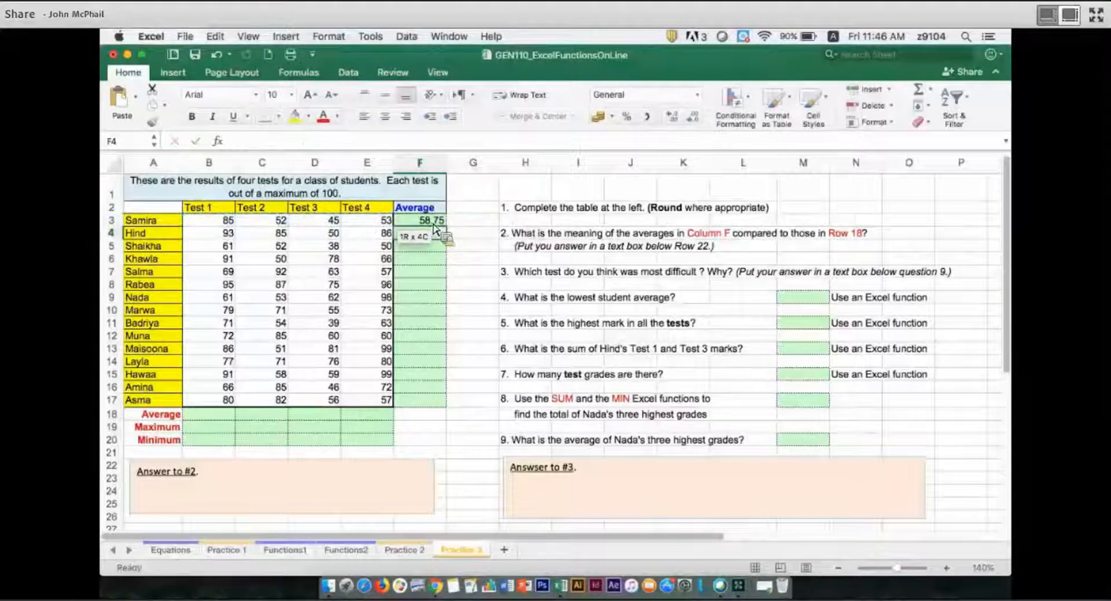
Format F3 with one decimal place and centred alignment, and fill its formula down to F17.
left_click(434, 223)
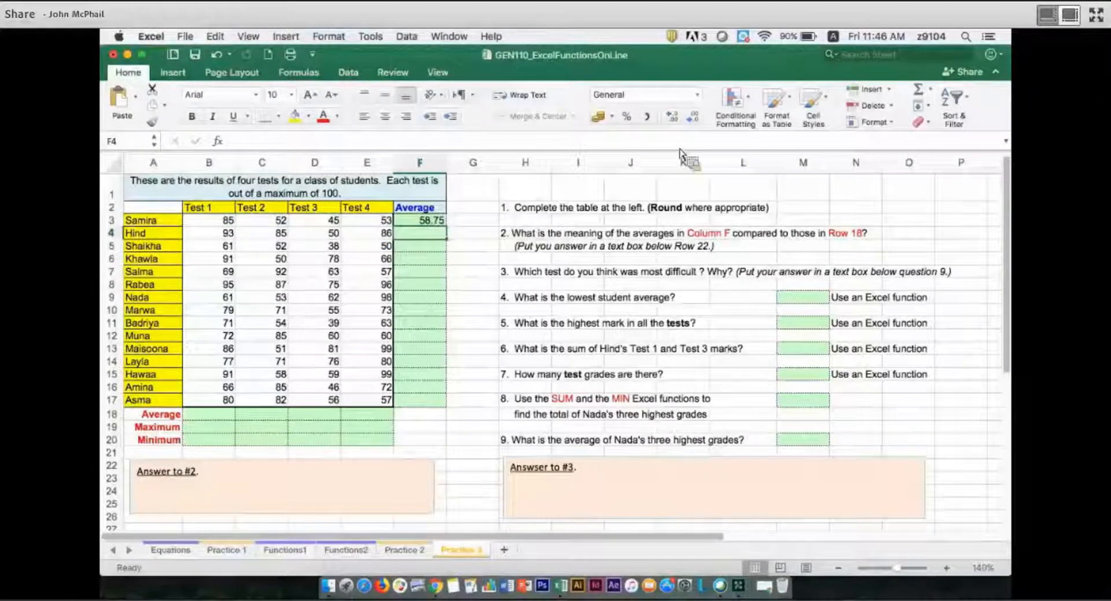
left_click(702, 123)
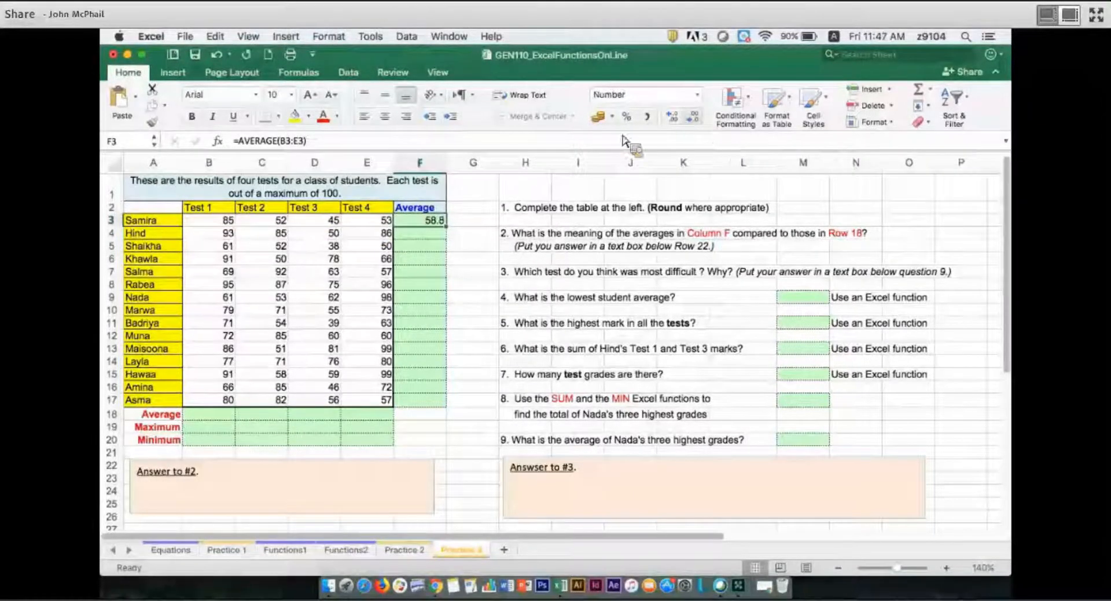
left_click(385, 117)
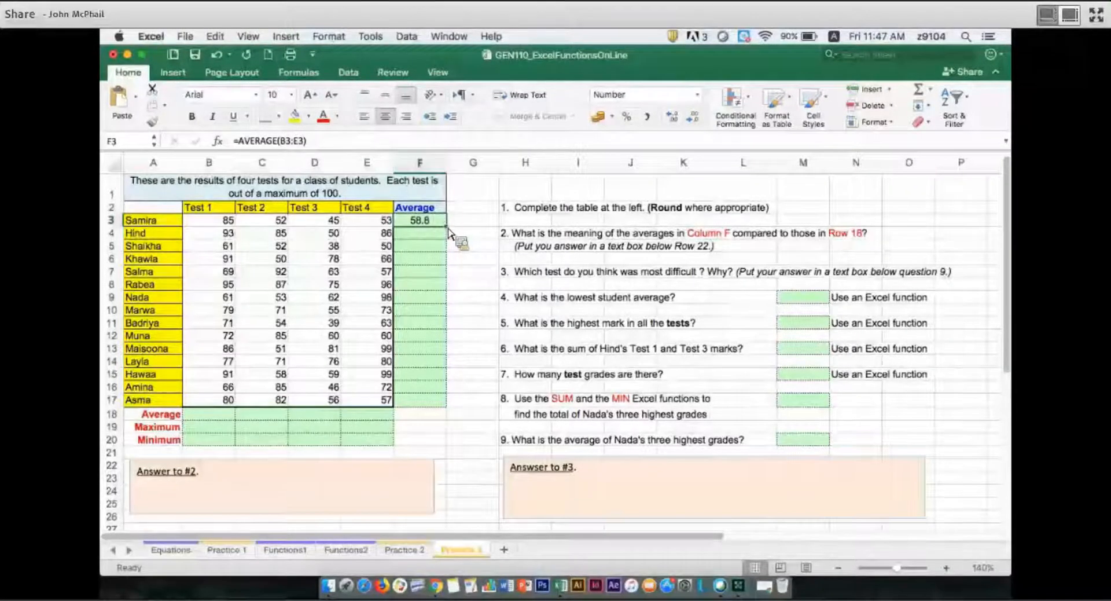
left_click_drag(478, 403, 480, 404)
left_click(480, 404)
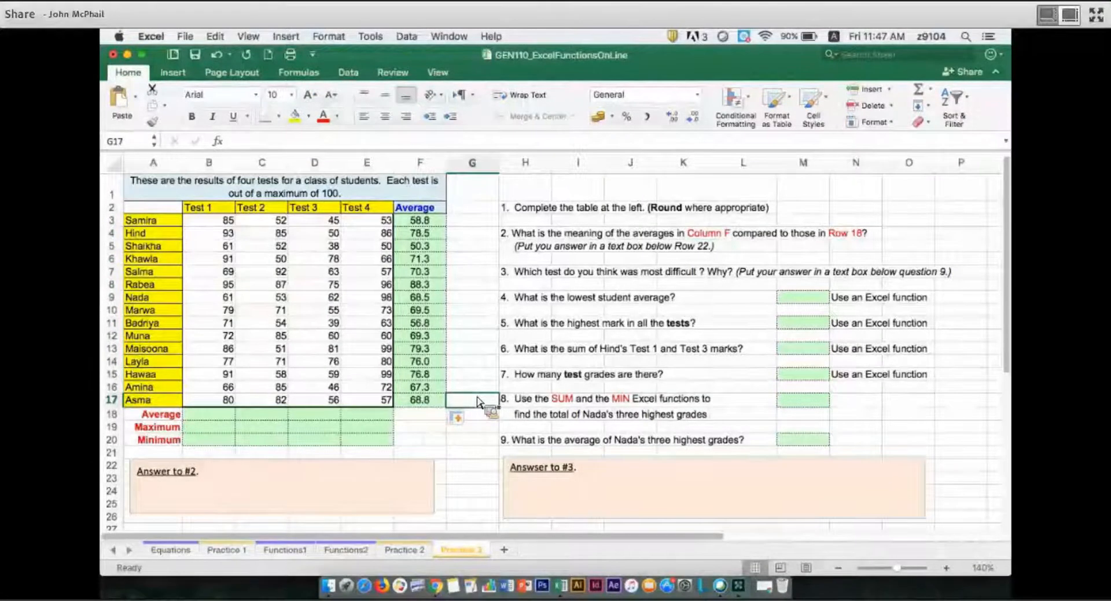
Highlight the question 2 cell H4 in yellow and write "Column F ... student averages" in the "Answer to #2" text box.
left_click(544, 237)
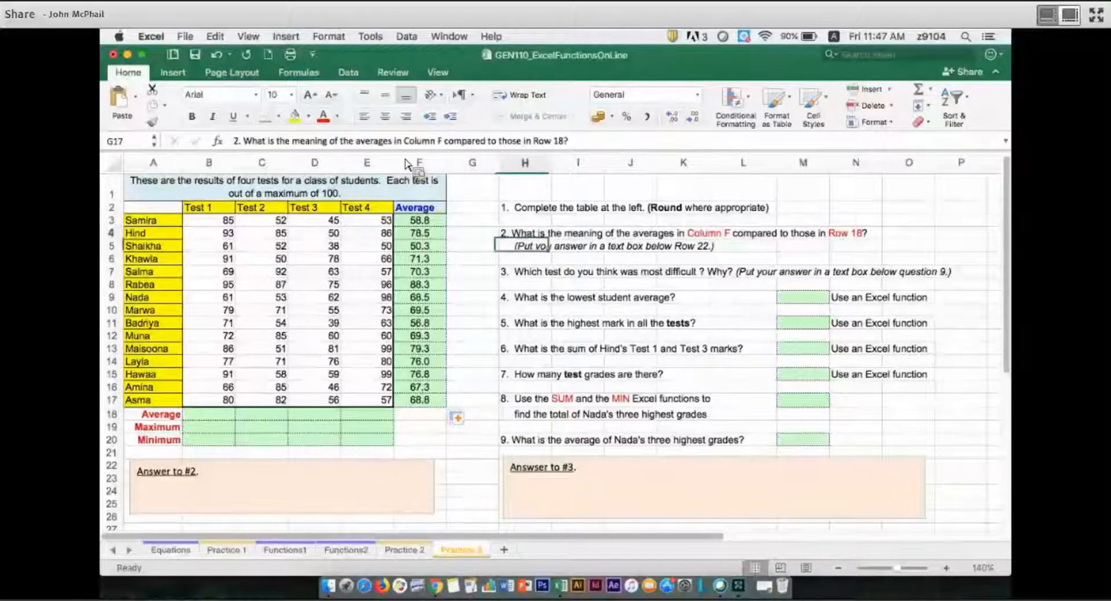
left_click(296, 116)
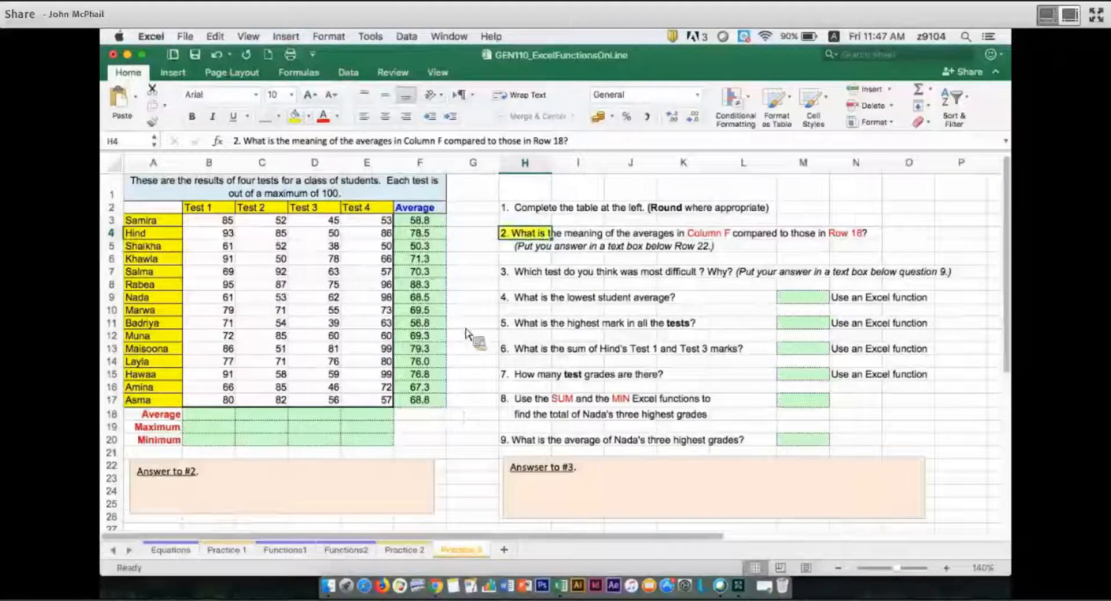
left_click(255, 481)
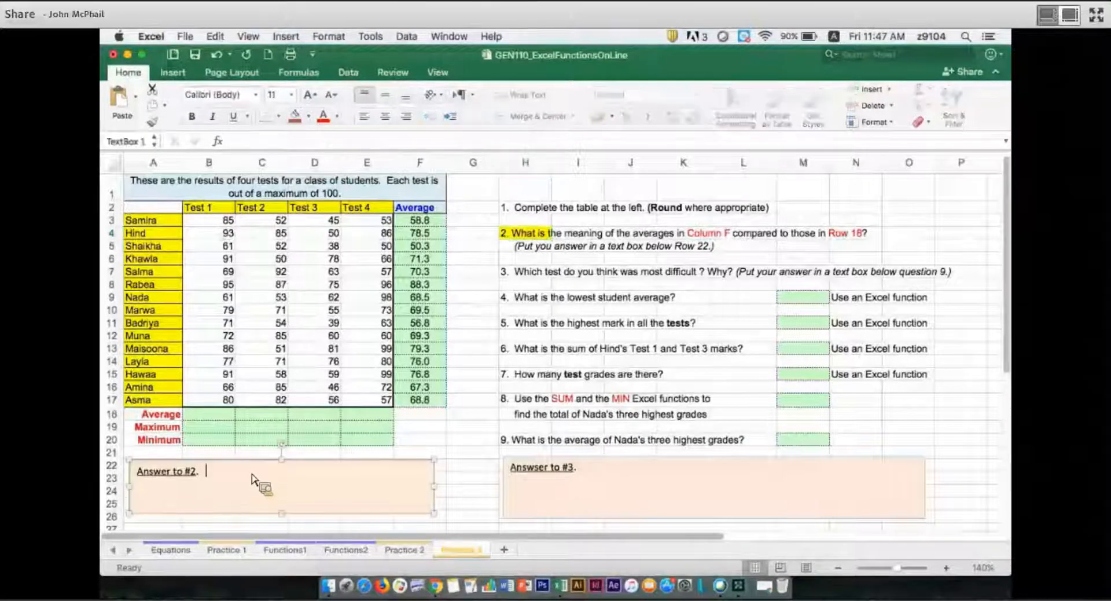
type("Colu")
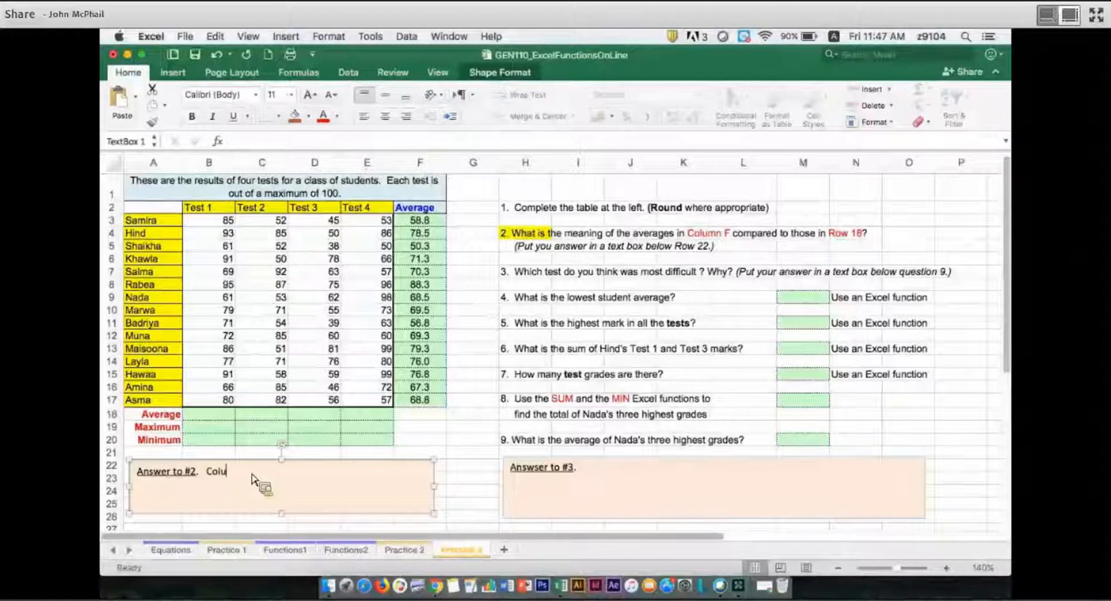
type("mn")
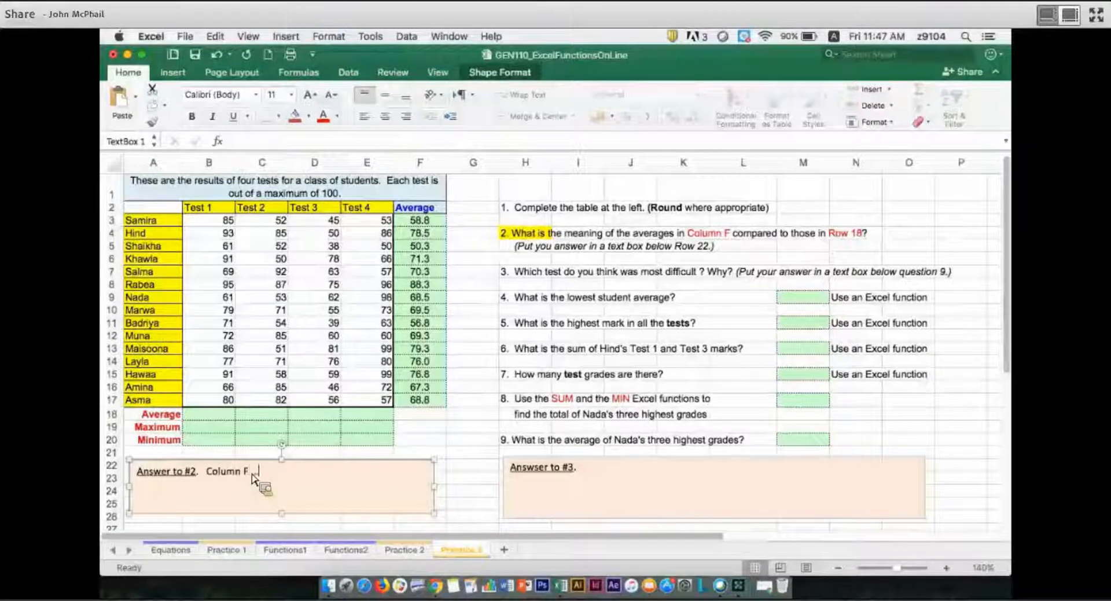
type(" F ... student average")
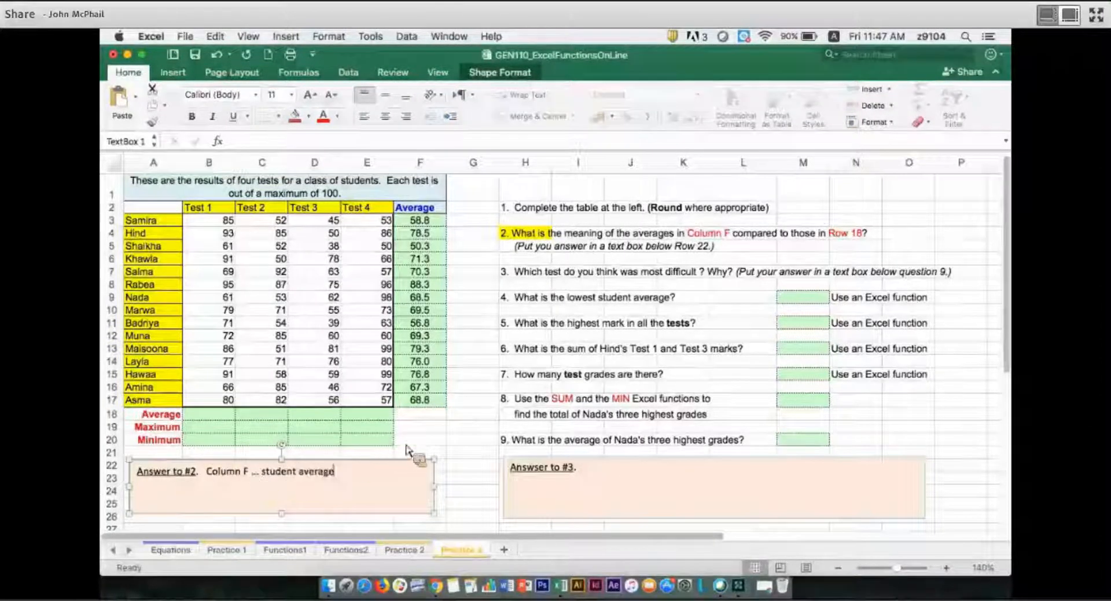
type("s")
left_click(438, 445)
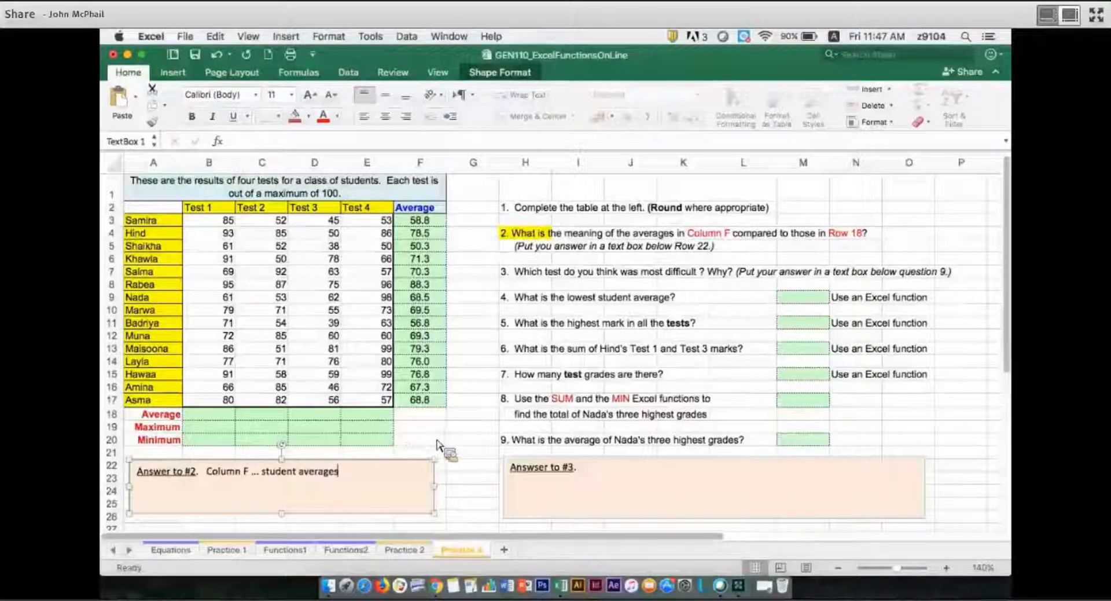
Change the font colour of the Average row label in A18 to the recently used blue.
left_click(177, 415)
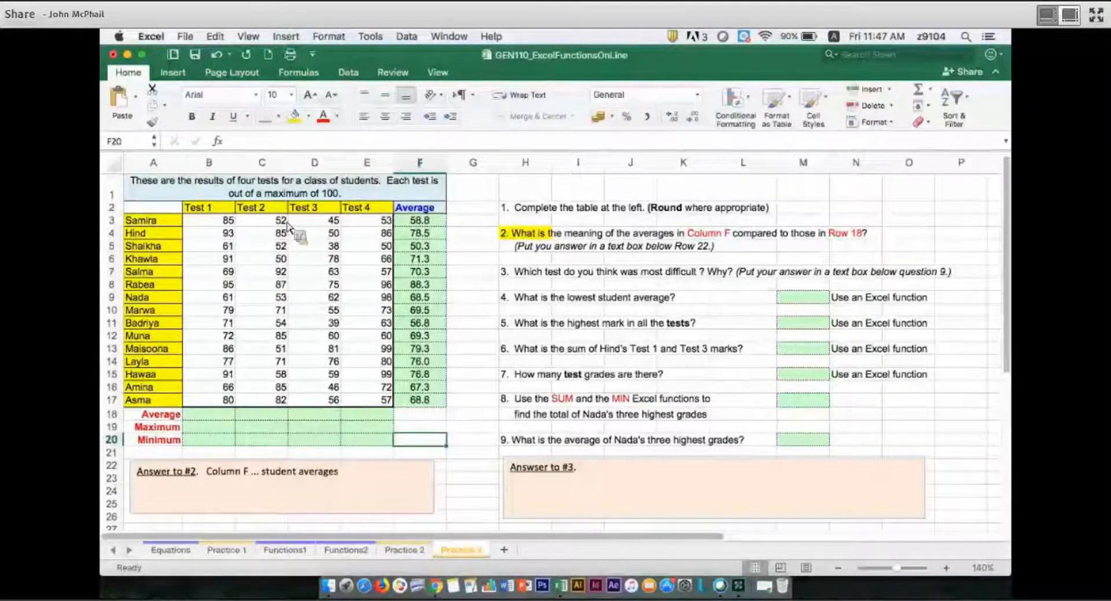
left_click(339, 118)
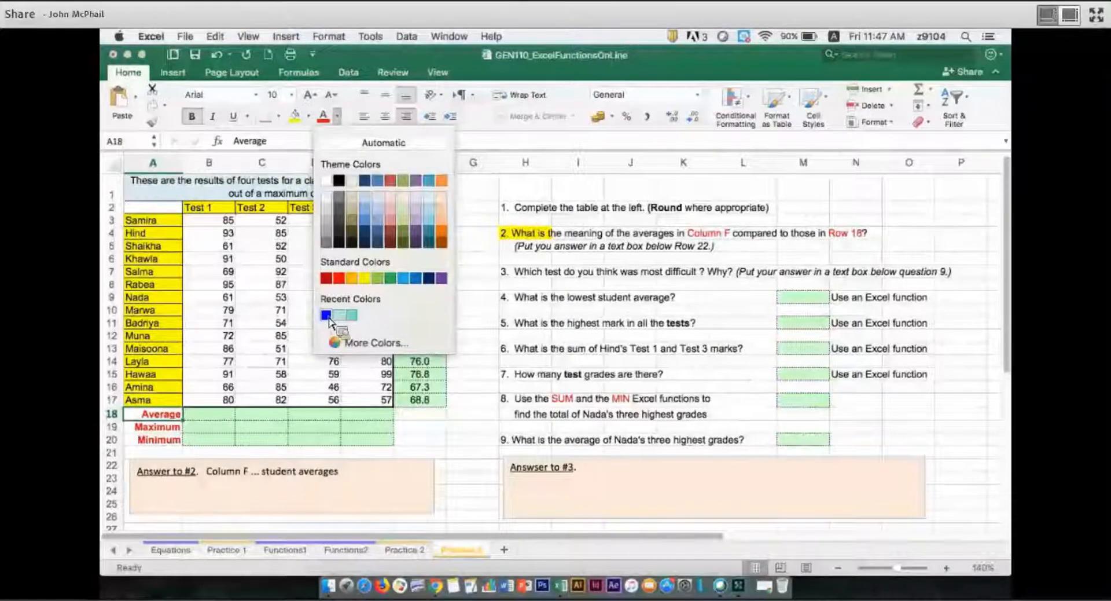
left_click(326, 316)
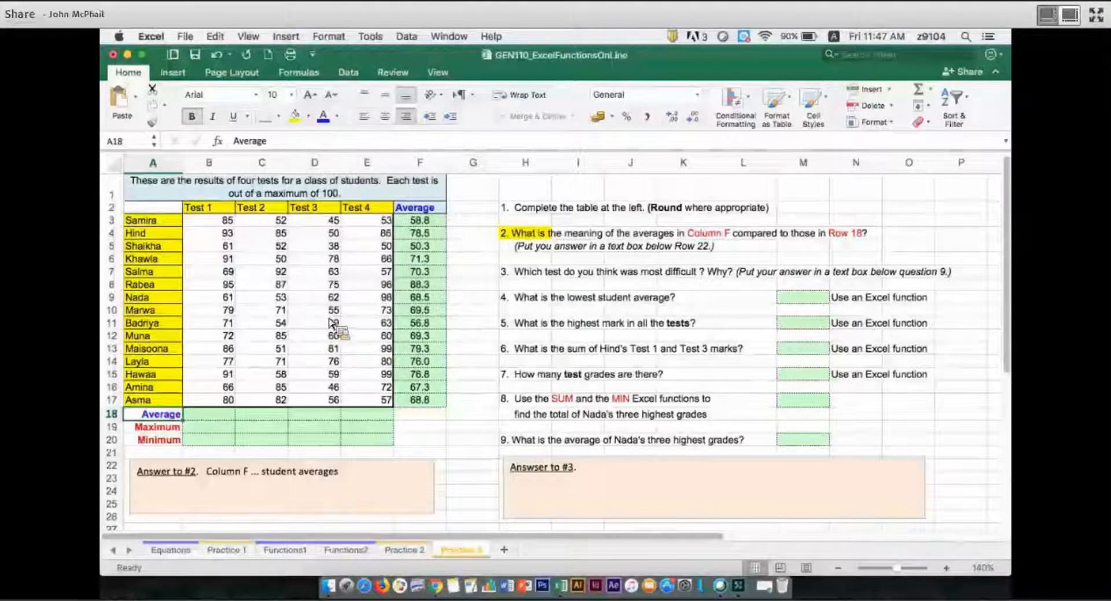
Enter an AVERAGE formula in B18 for the Test 1 scores, B3:B17.
left_click(229, 416)
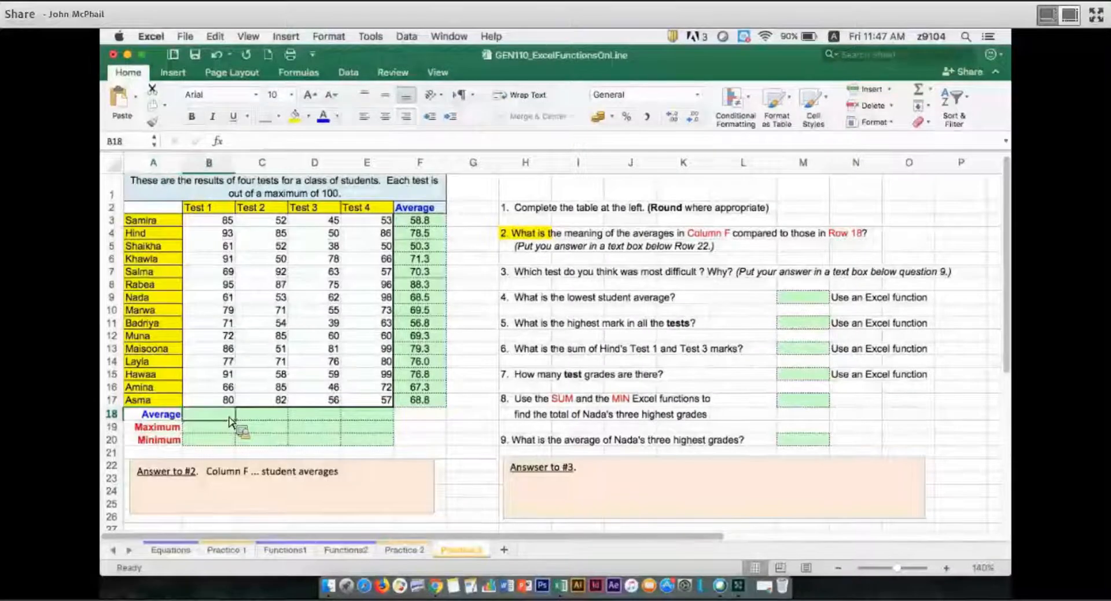
type("=aver")
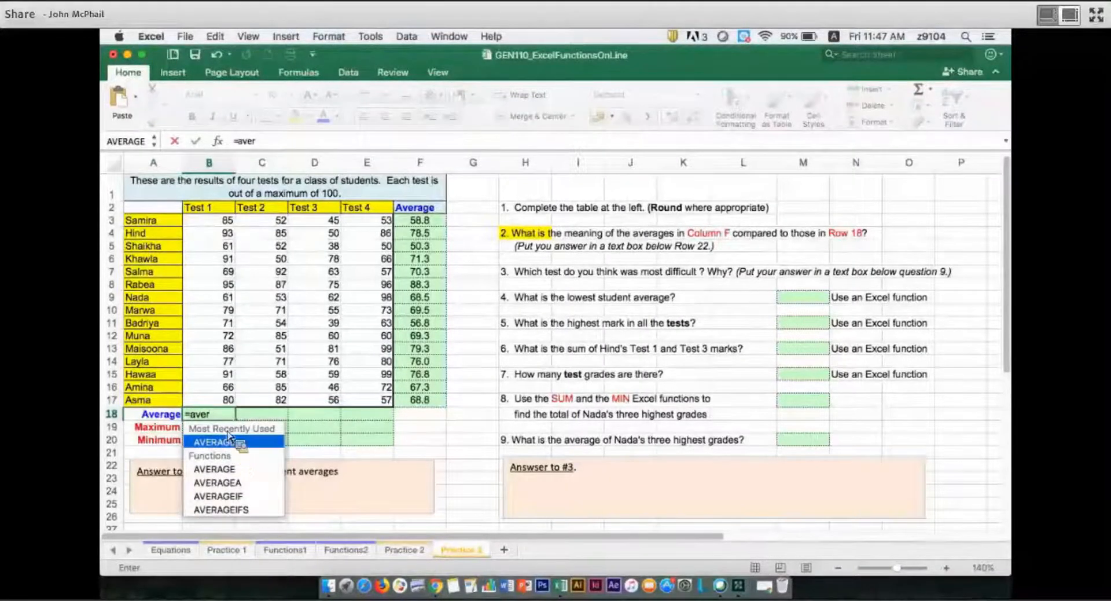
double_click(229, 440)
left_click_drag(226, 225, 227, 405)
key("Return")
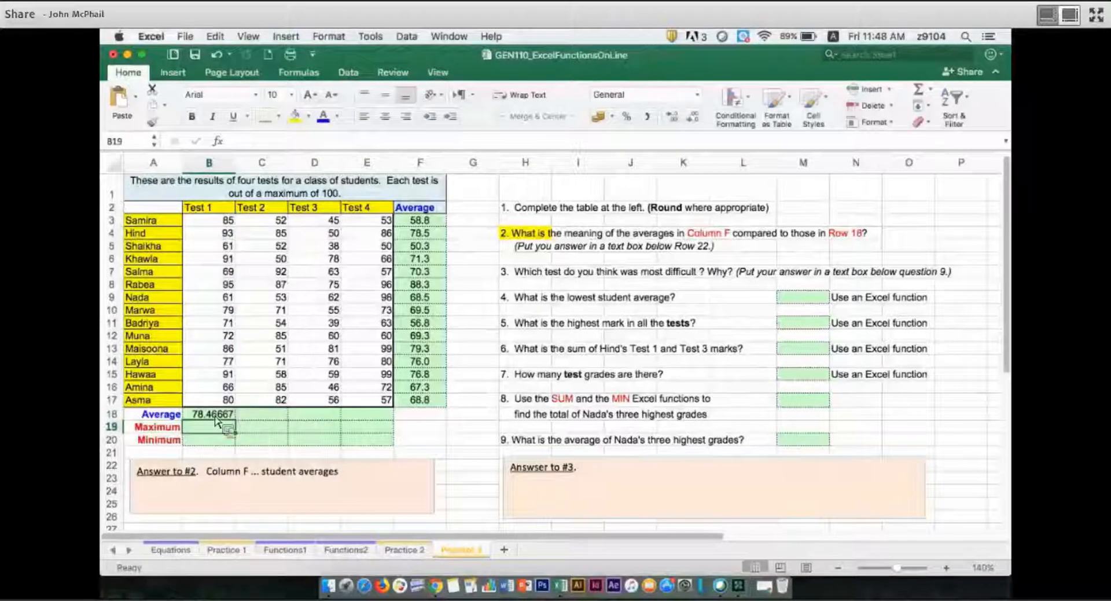
Format the Test 1 average in B18 with one decimal place and centre it.
key("Up")
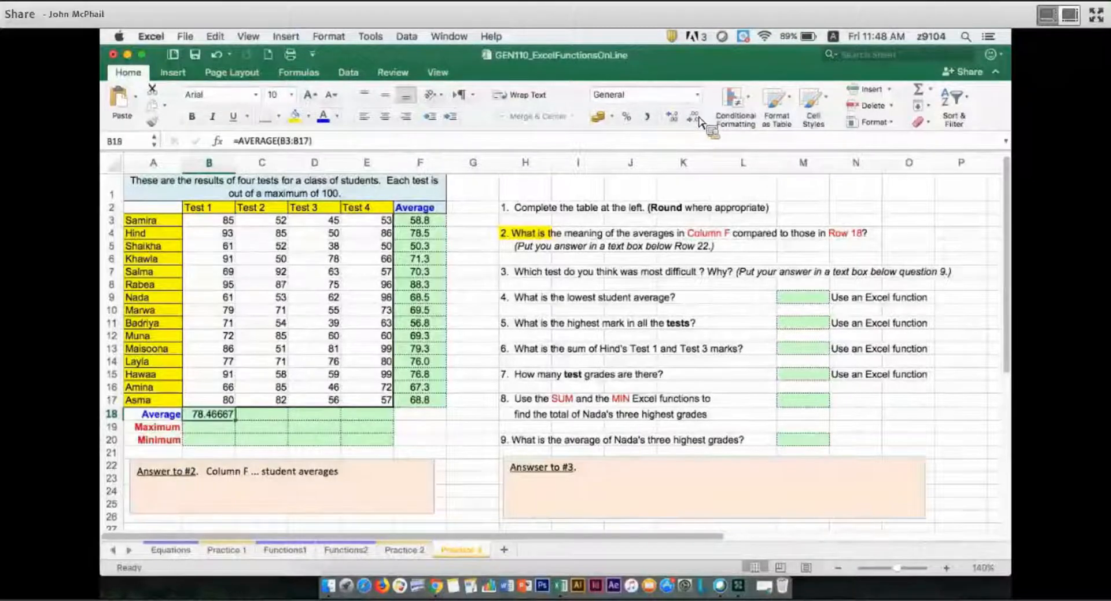
left_click(697, 119)
left_click(697, 120)
left_click(697, 119)
left_click(698, 119)
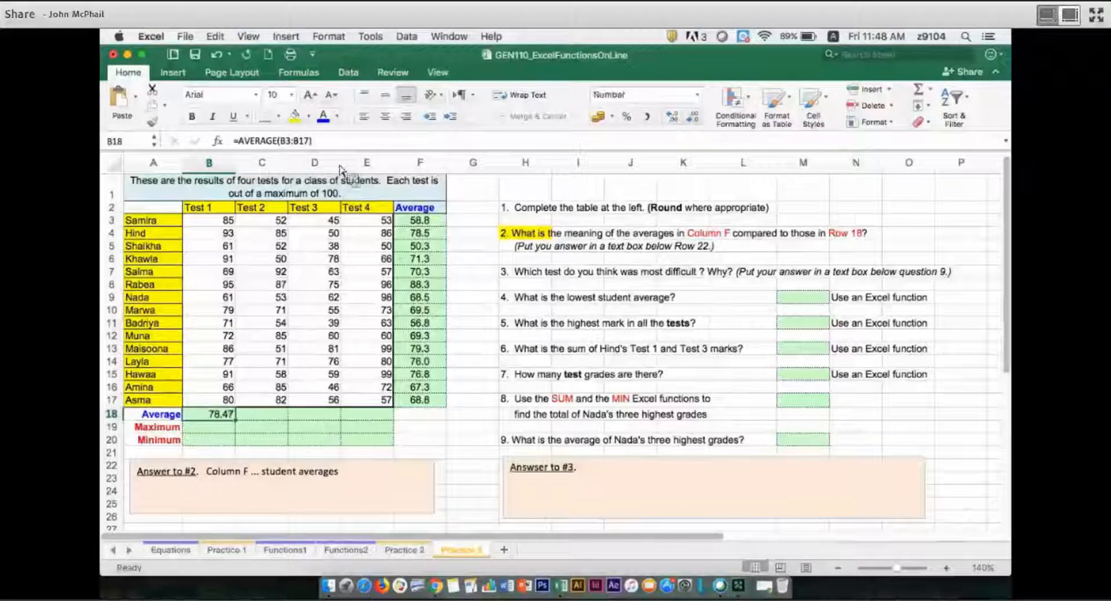
left_click(385, 116)
Add the line "Row 18 ... class average" to the "Answer to #2" text box.
left_click(212, 502)
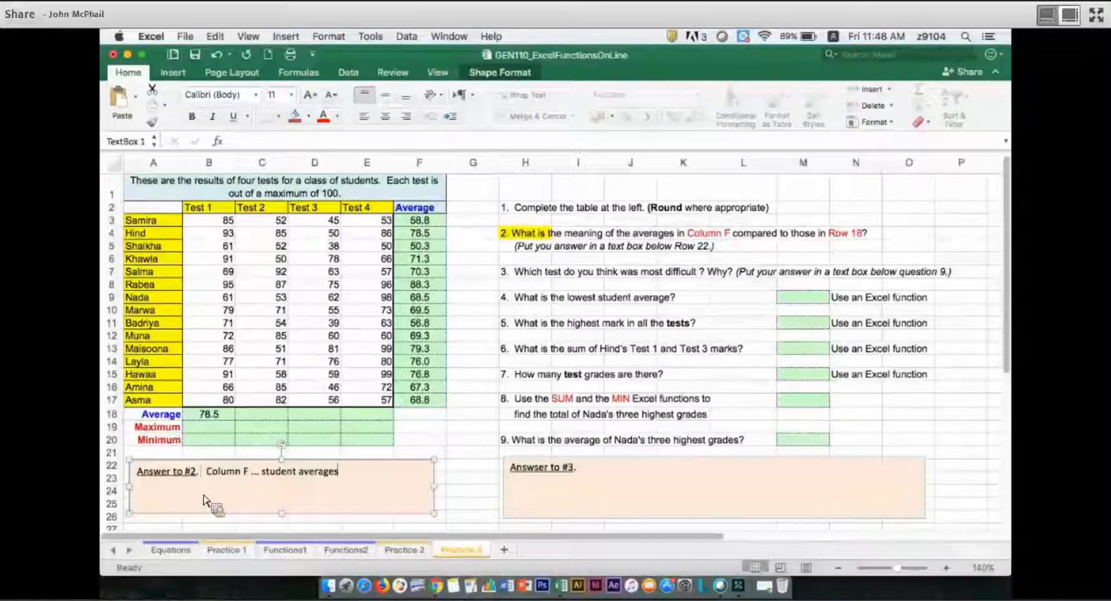
type("Row 18")
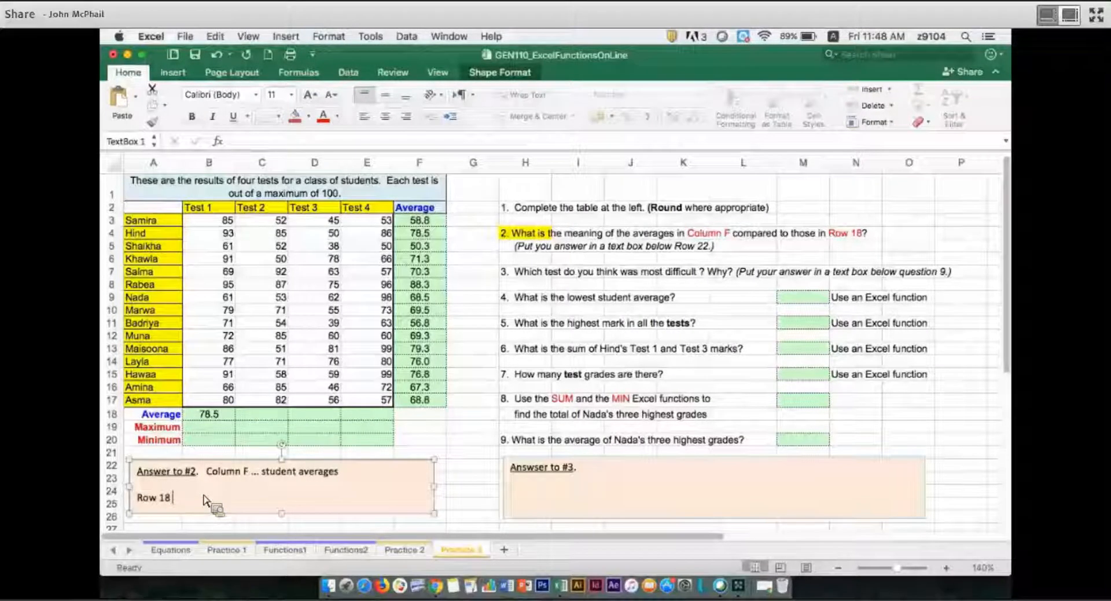
type(" ... class average")
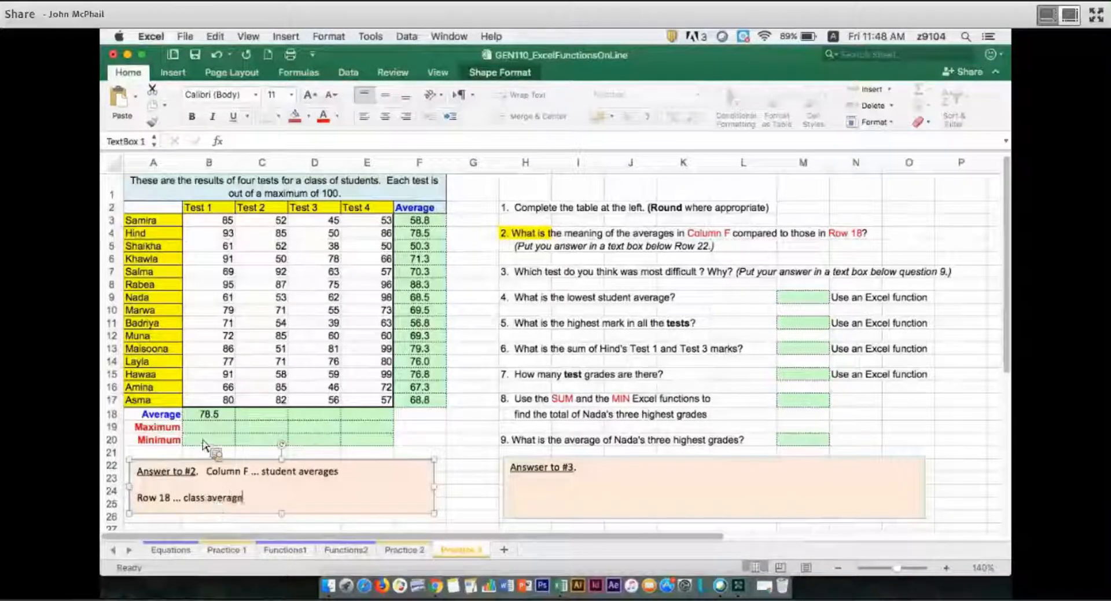
Fill the average formula from B18 across to E18 for the remaining tests.
left_click(239, 424)
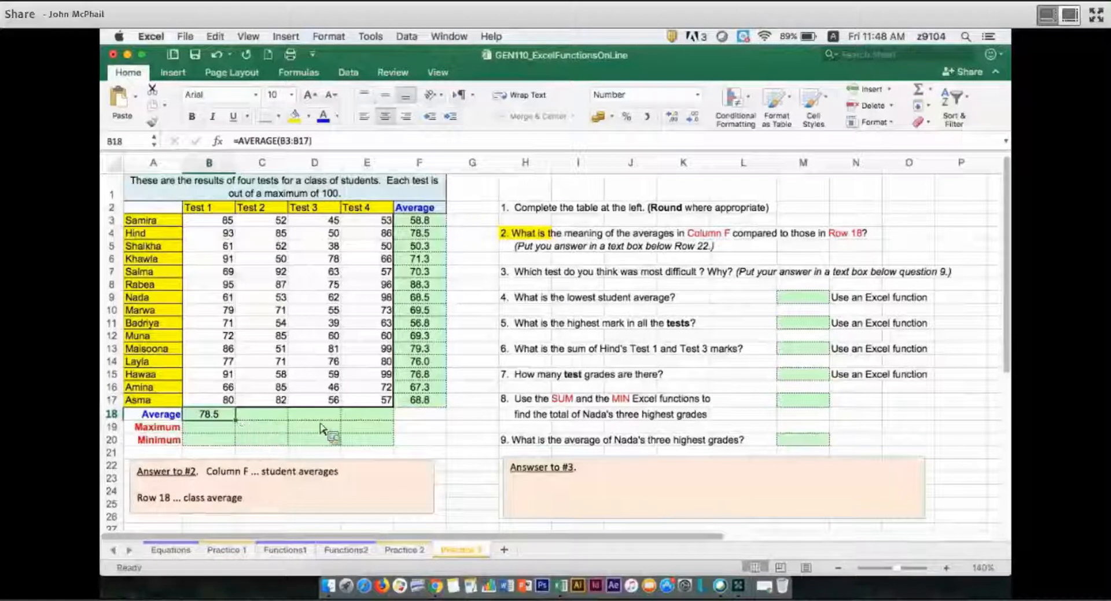
left_click_drag(383, 429, 385, 435)
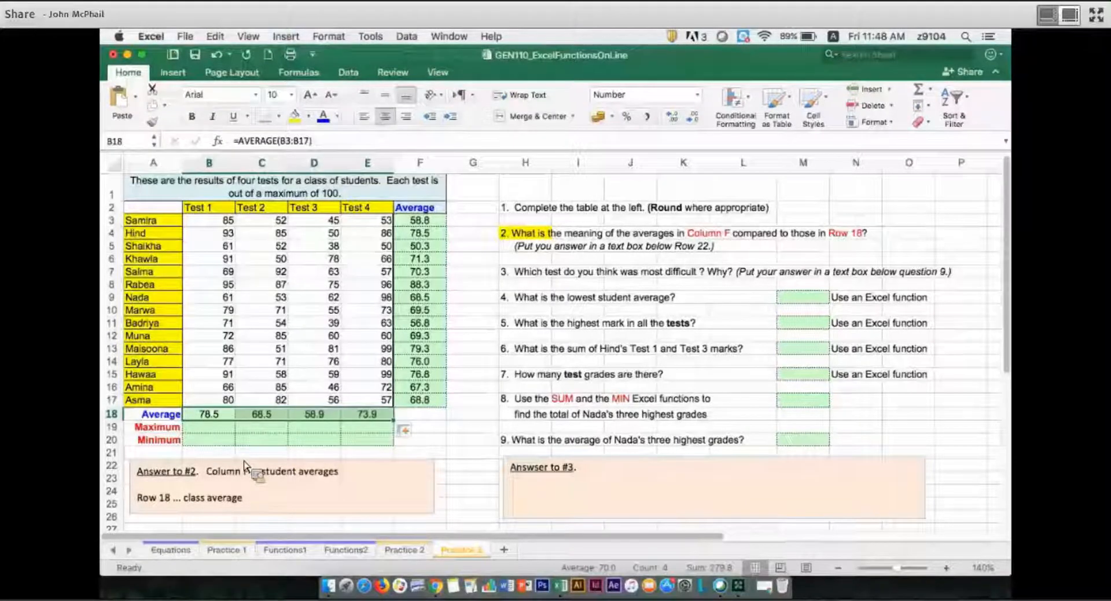
Enter a MAX formula in B19 for the Test 1 scores, B3:B17.
left_click(224, 432)
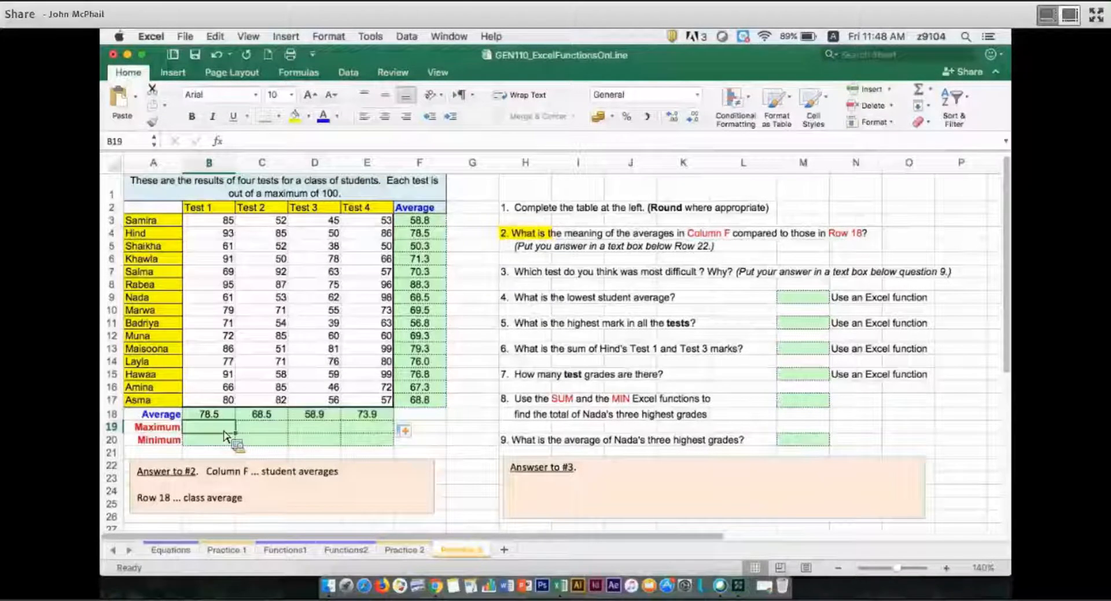
type("=max")
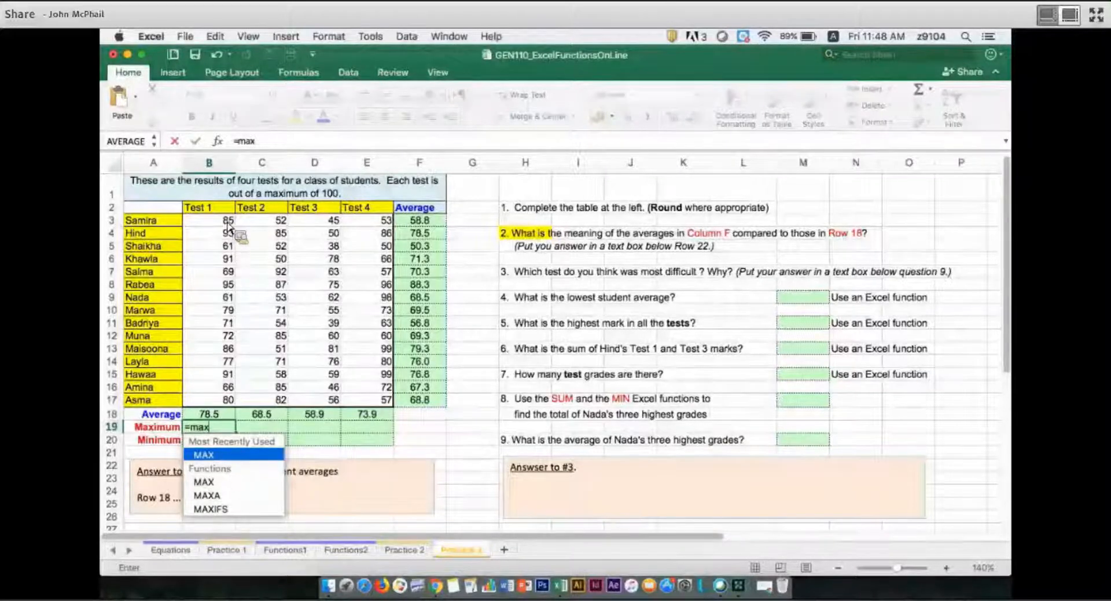
key("Tab")
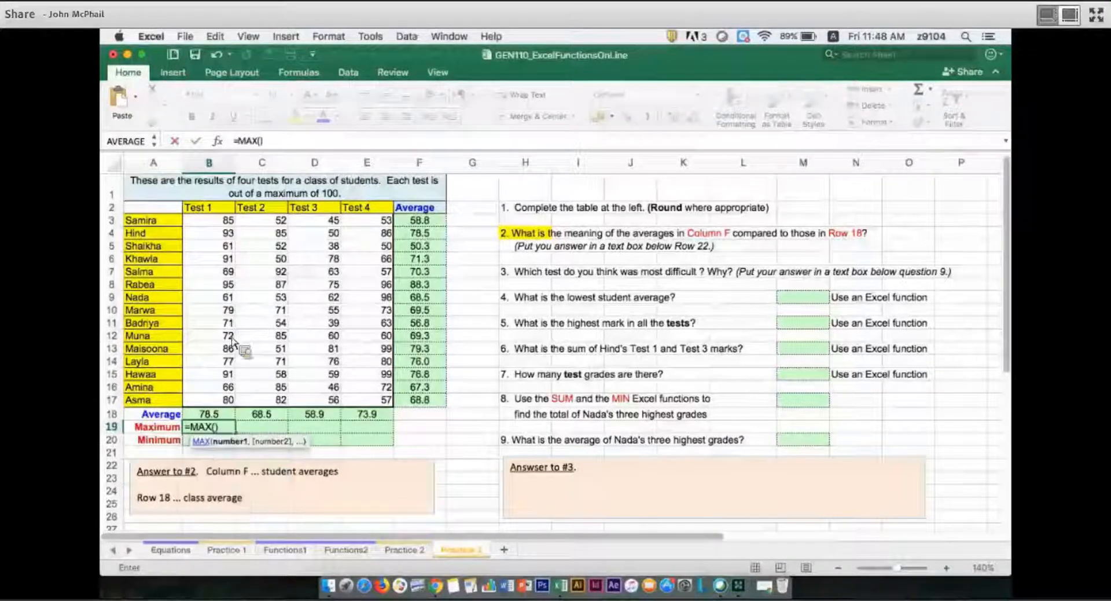
left_click_drag(229, 220, 236, 405)
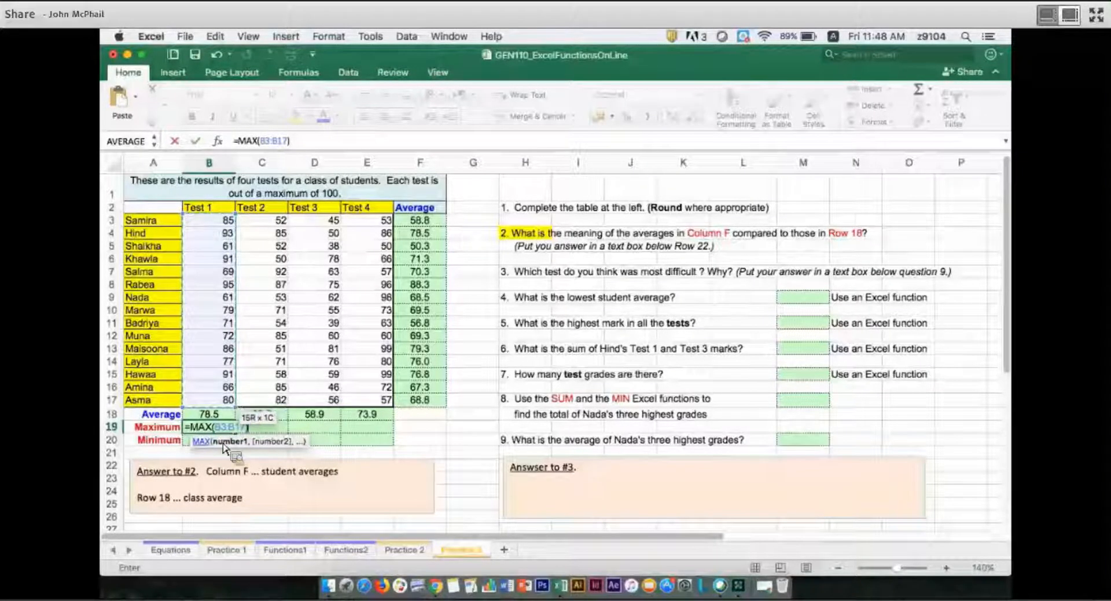
key("Return")
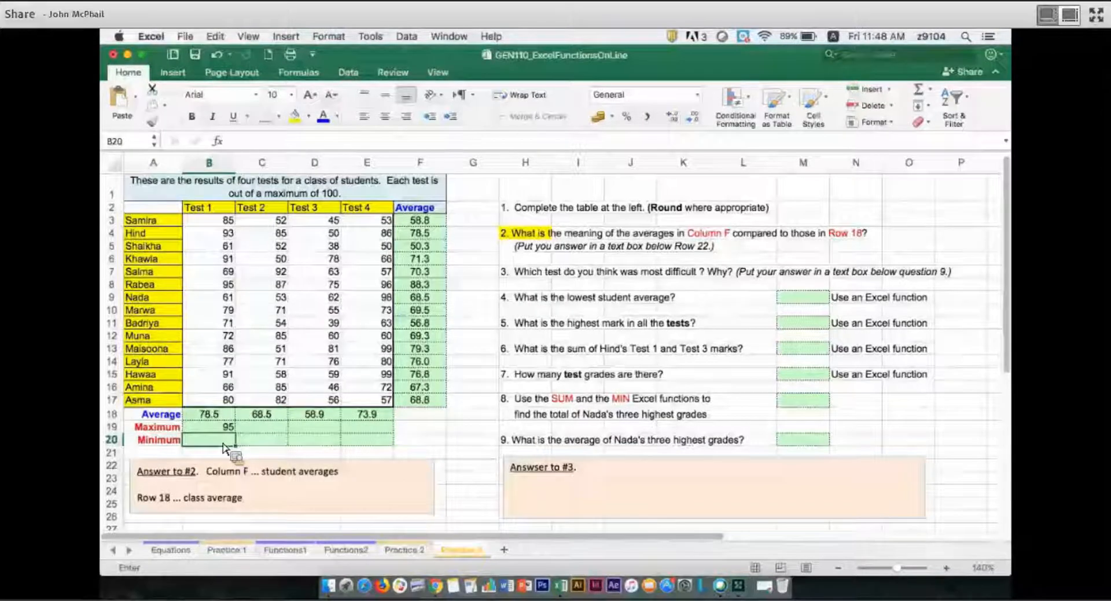
Enter a MIN formula in B20 for the Test 1 scores, B3:B17.
type("=min")
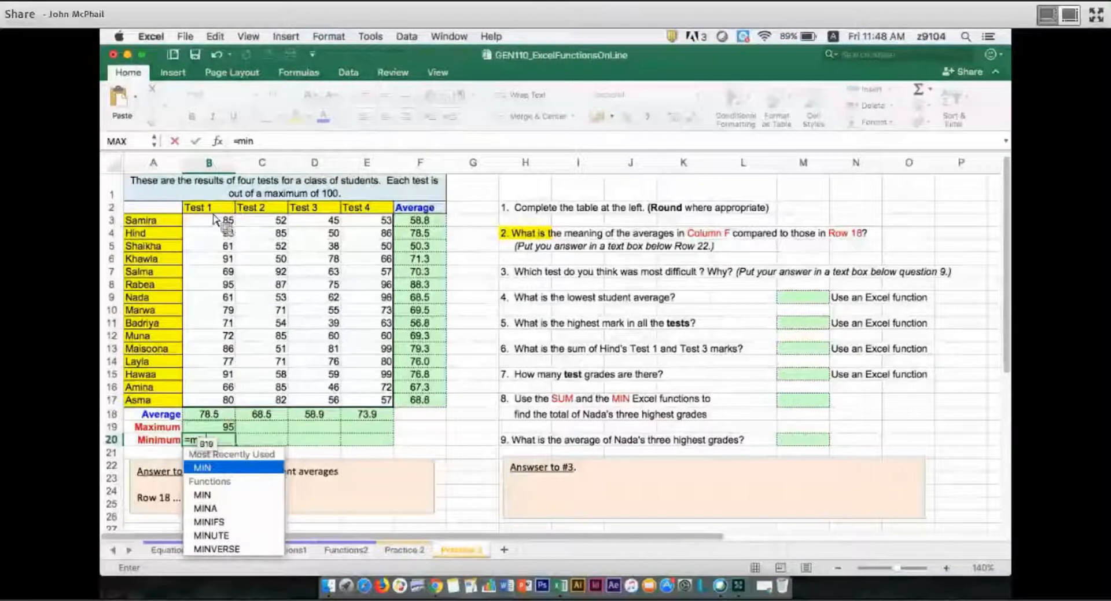
key("Tab")
left_click_drag(212, 224, 227, 312)
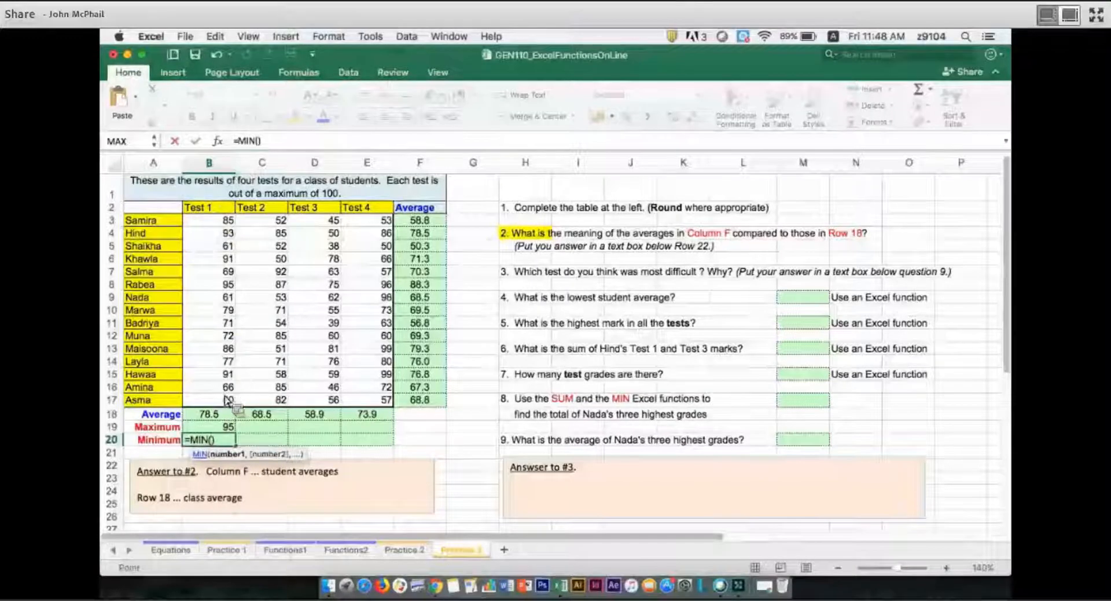
left_click_drag(226, 403, 226, 403)
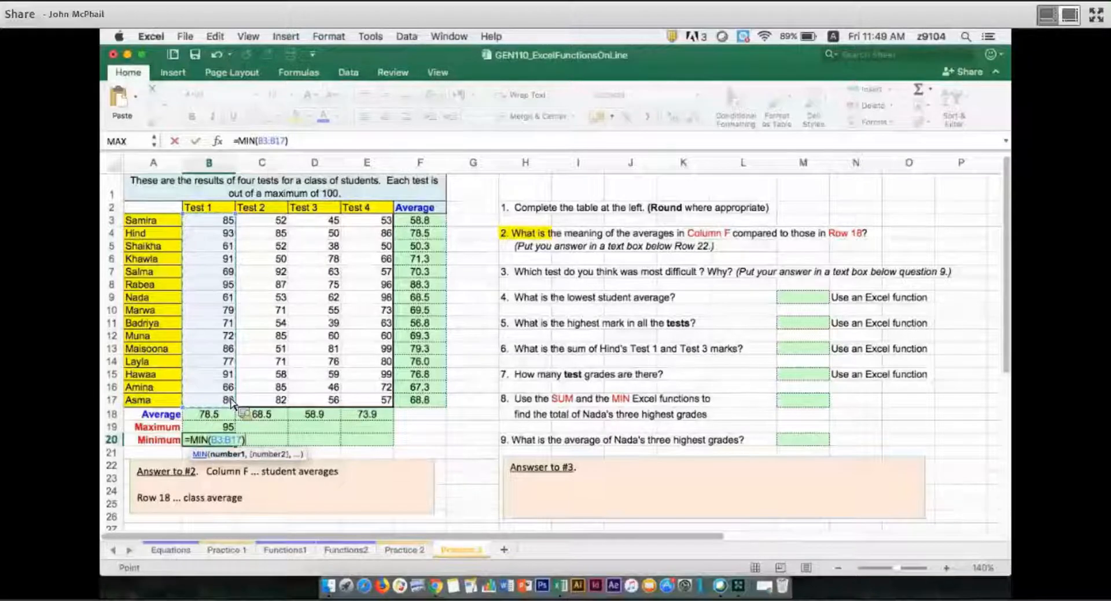
key("Return")
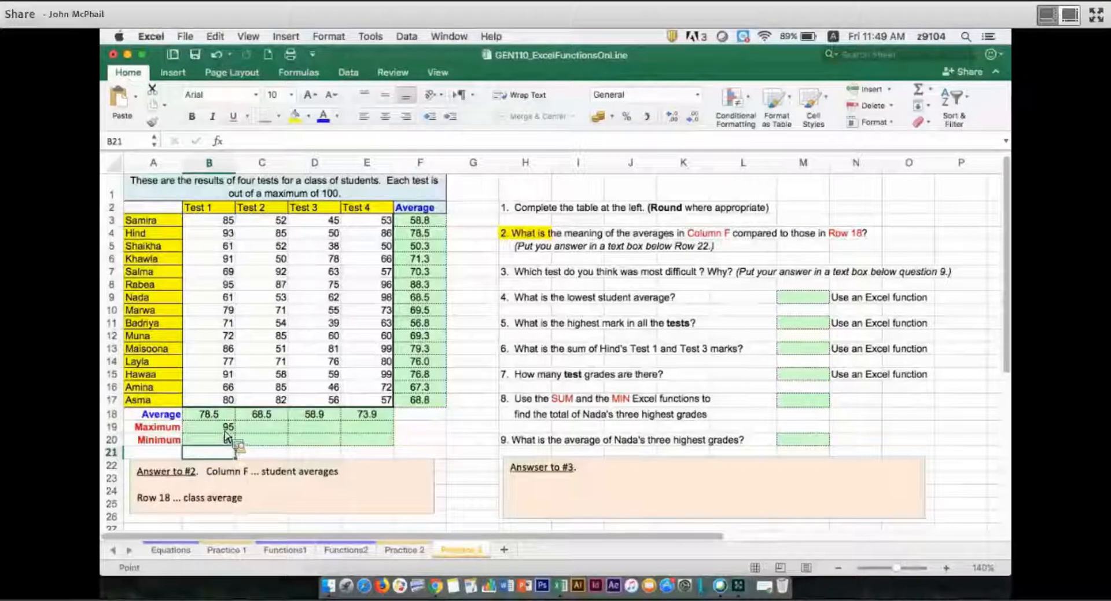
Highlight the top Test 1 score in B8 in yellow, and check the minimum in B20 against the scores in B5 and B9.
key("Up")
key("Up")
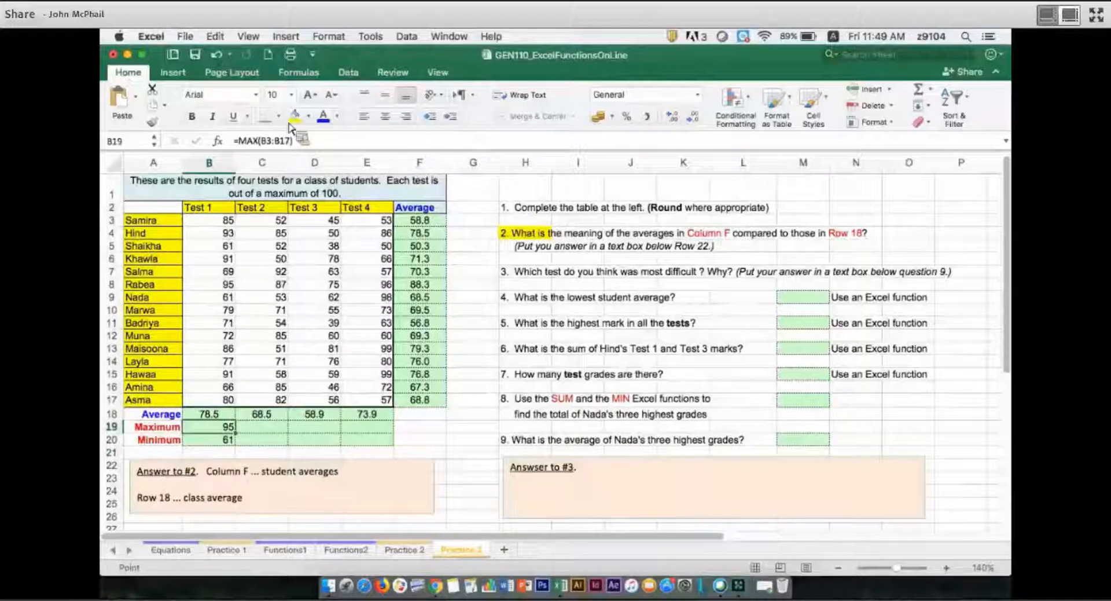
key("Up")
key("Up")
key("Up")
key("Up")
key("Up")
key("Up")
key("Up")
key("Up")
key("Up")
key("Up")
key("Up")
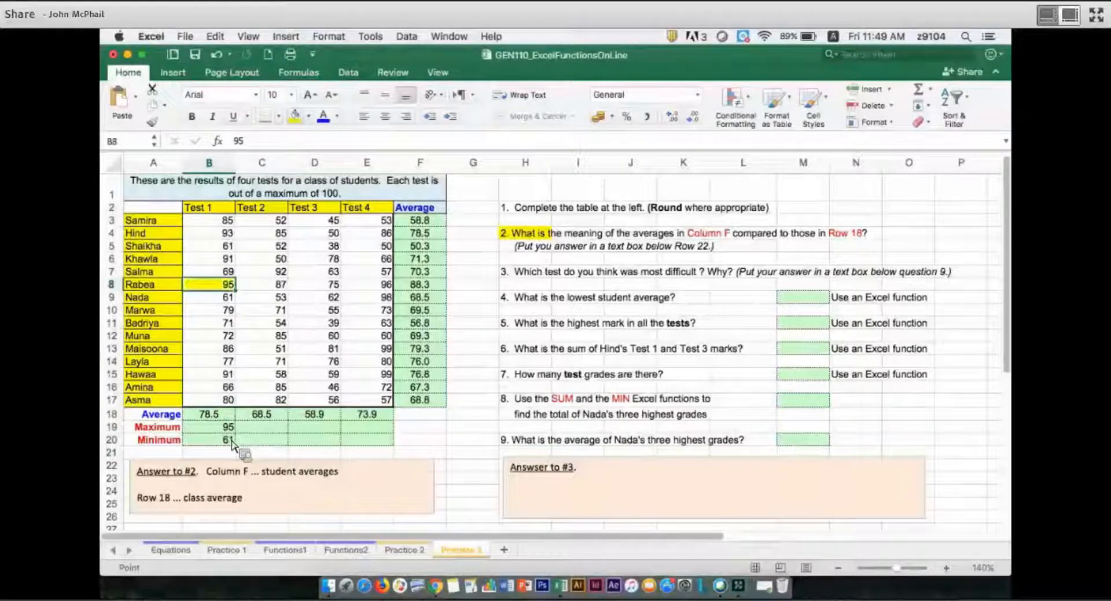
left_click(231, 440)
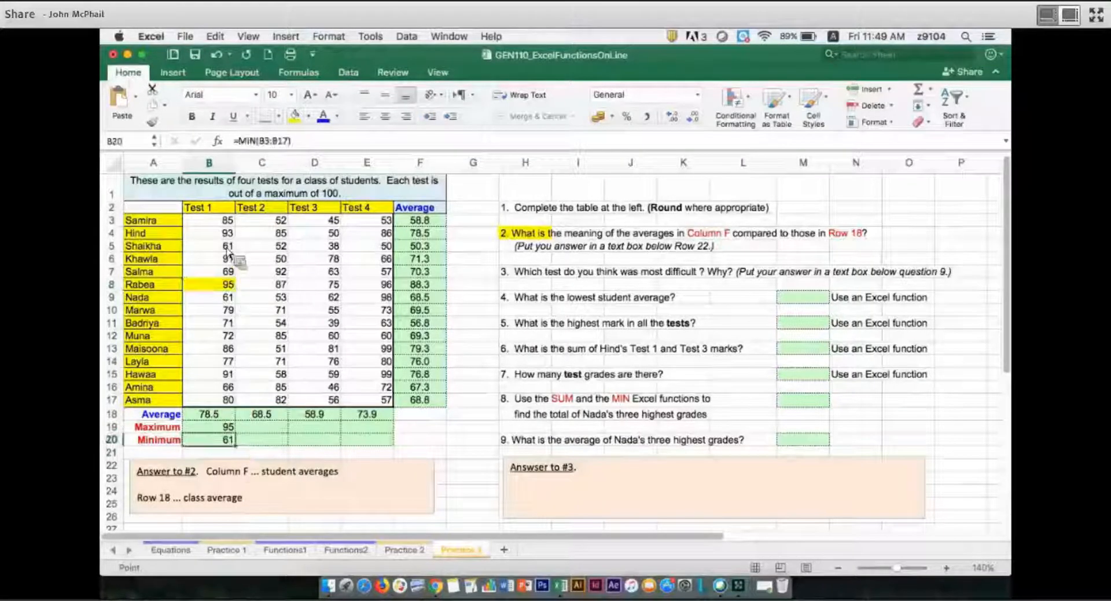
left_click(225, 248)
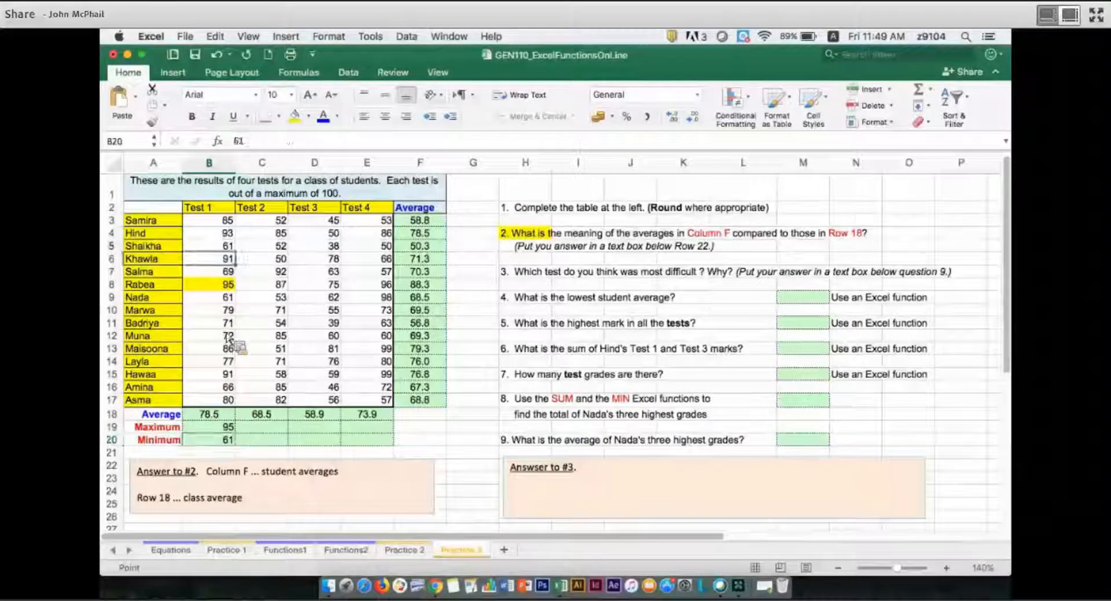
left_click(220, 301)
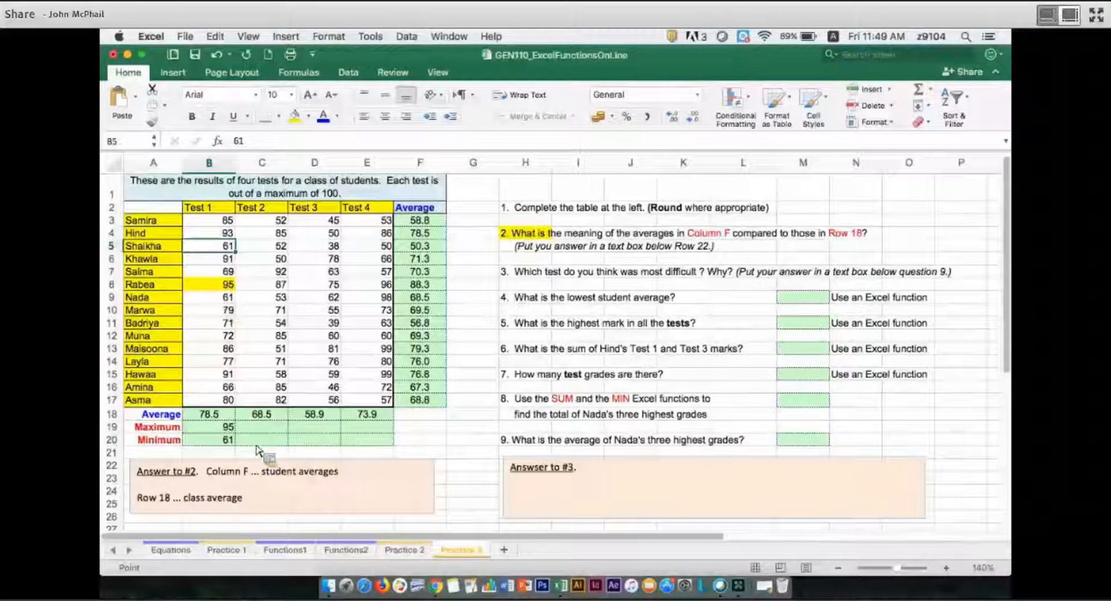
Fill the maximum and minimum formulas from B19:B20 across to column E for the remaining tests.
left_click(232, 428)
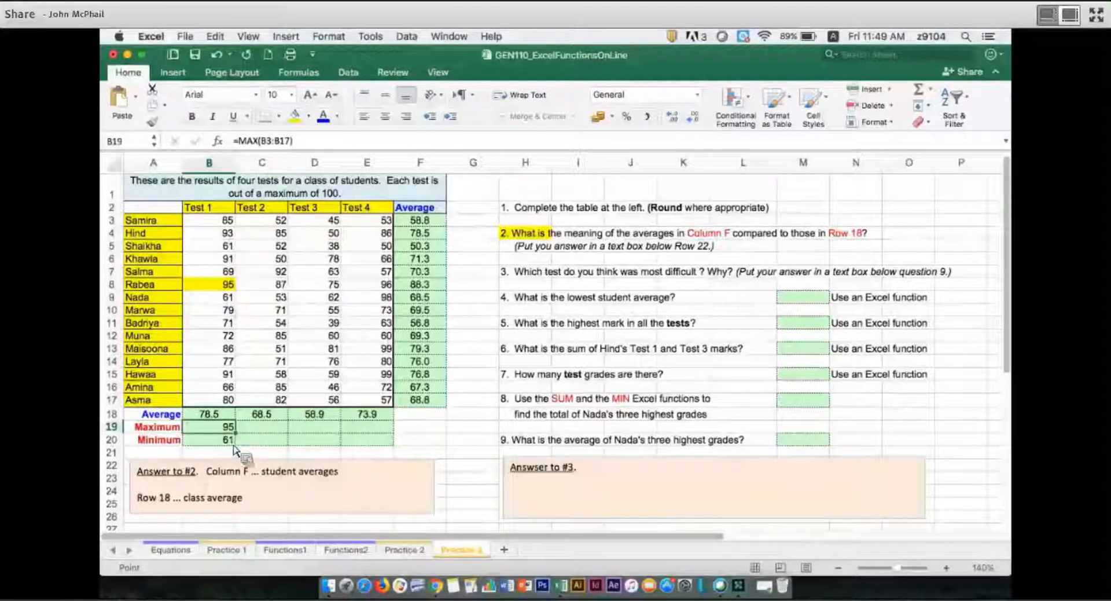
left_click_drag(234, 446, 439, 446)
left_click(439, 446)
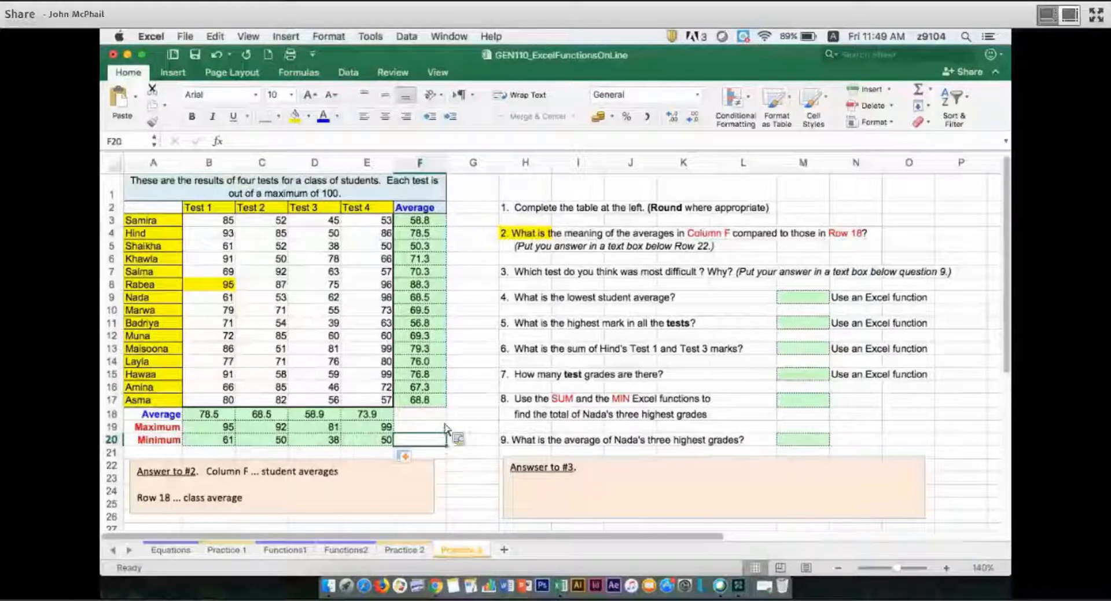
Highlight question 3 in H7 in yellow and write "Test 3 ... it has the lowest average" in its answer text box.
left_click(545, 278)
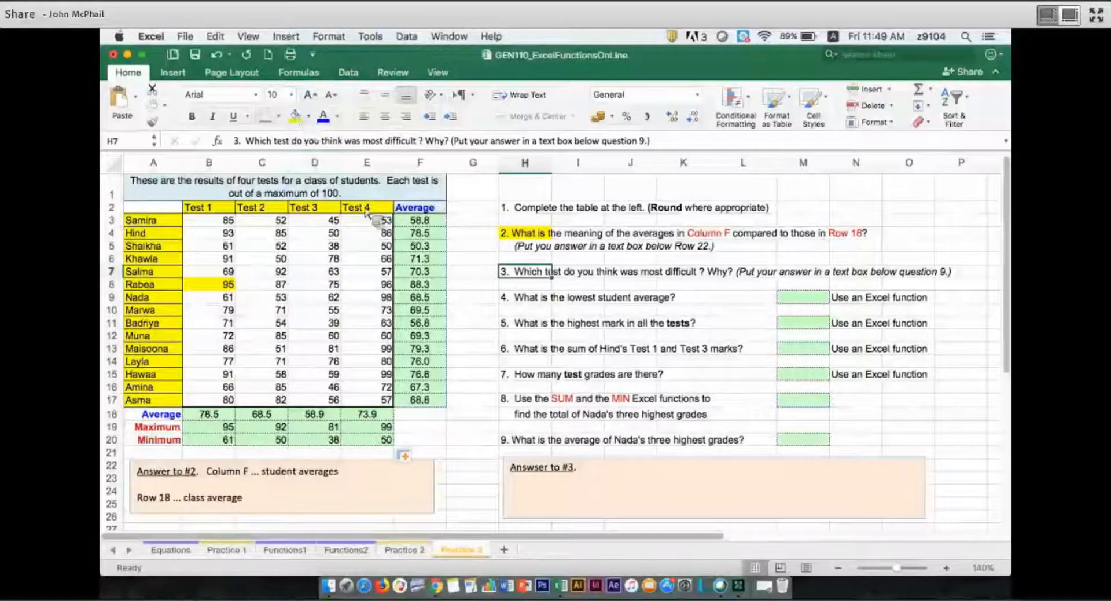
left_click(296, 116)
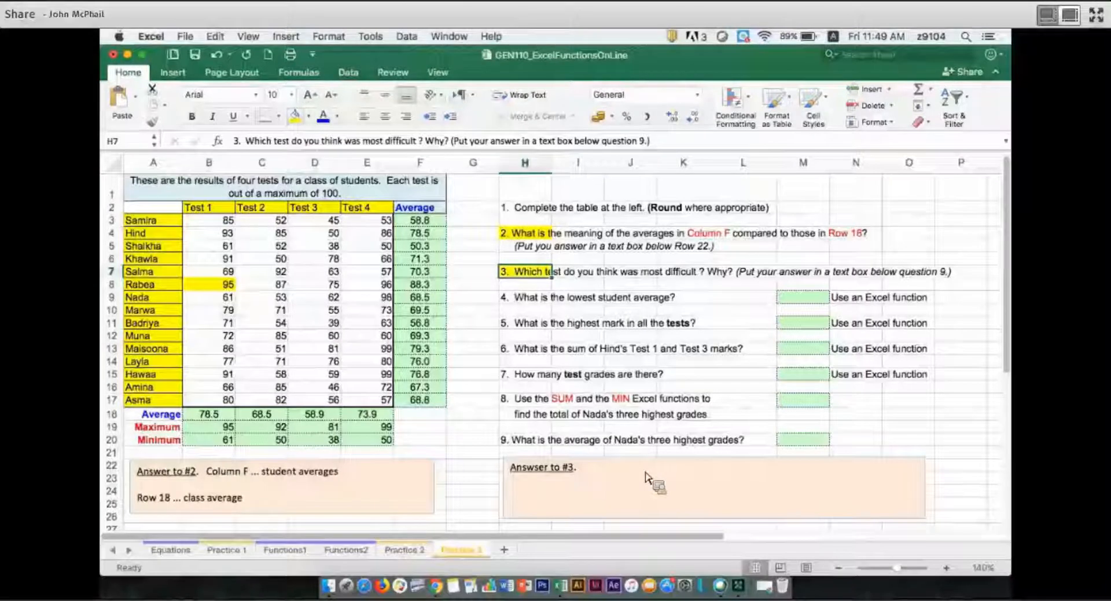
left_click(648, 479)
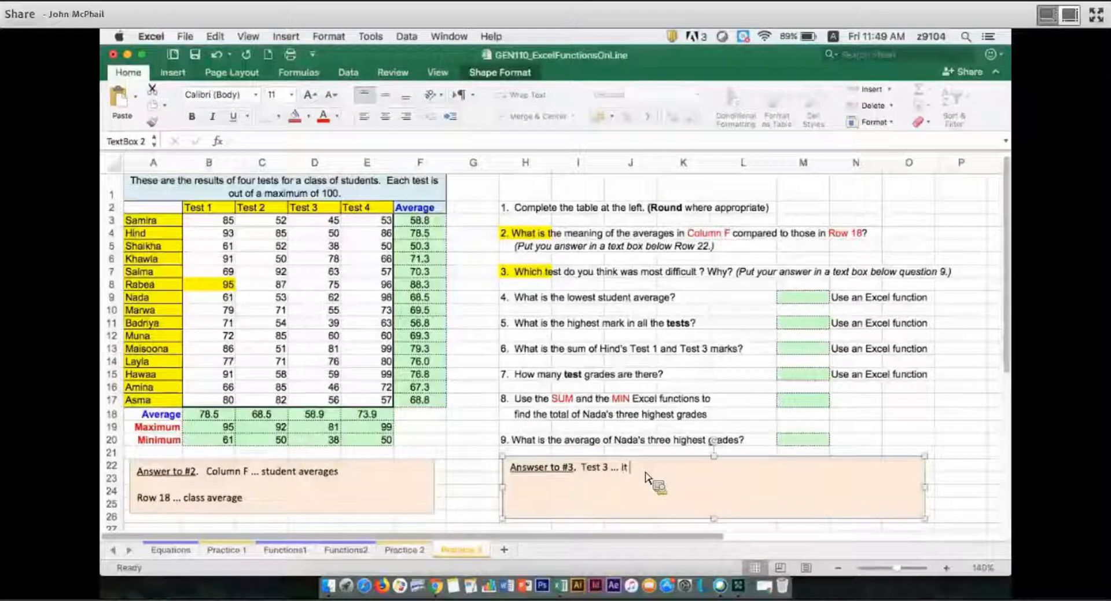
type("it has the ")
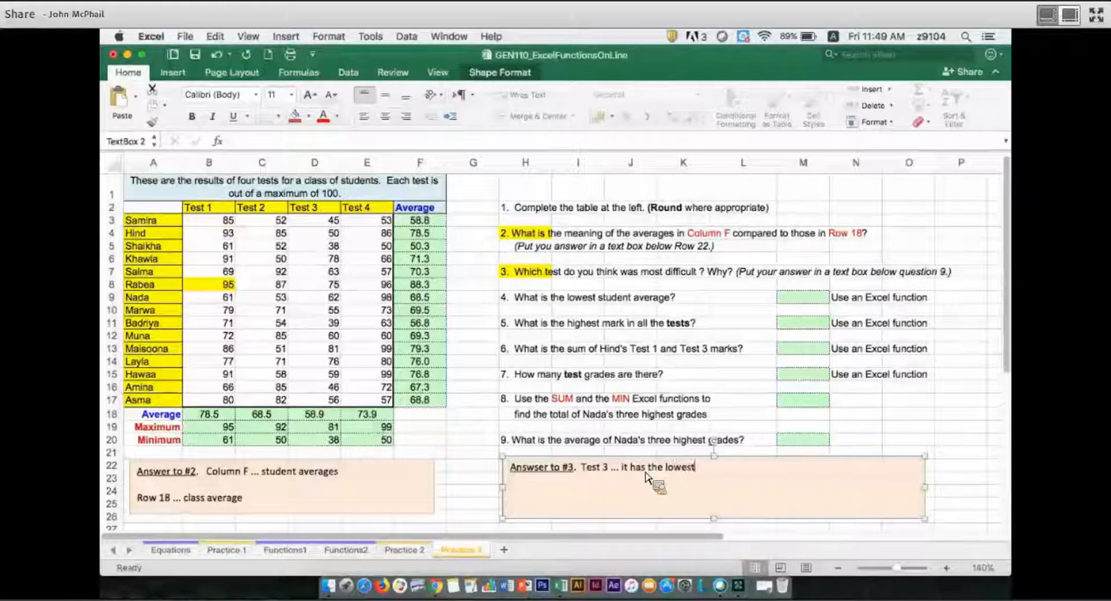
type("lowest average")
Highlight the "Use an Excel function" note beside question 4 in yellow.
left_click(553, 301)
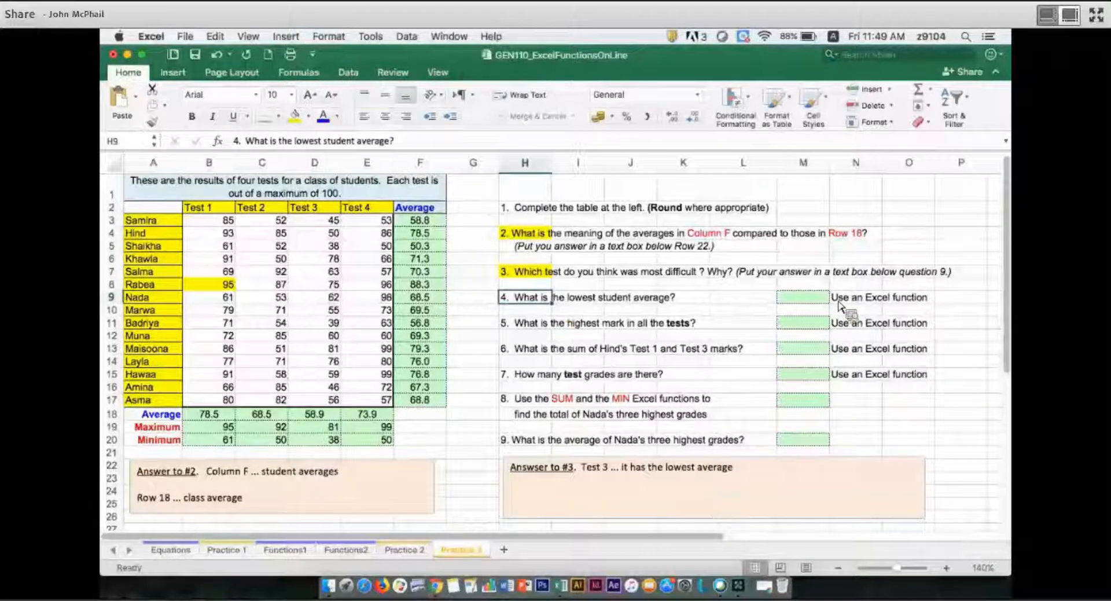
left_click(903, 300)
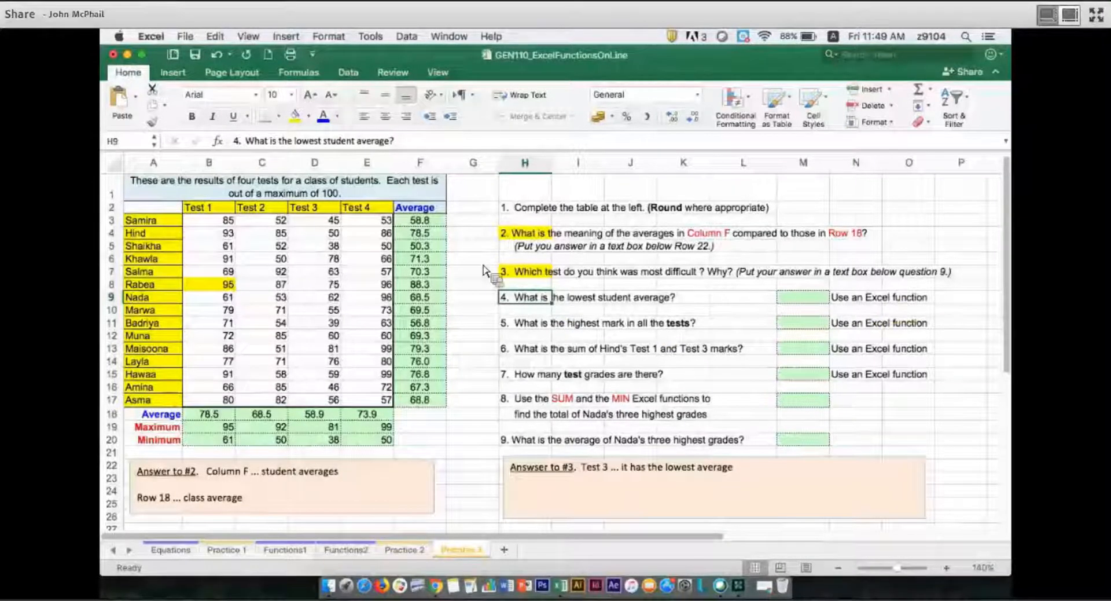
left_click(297, 116)
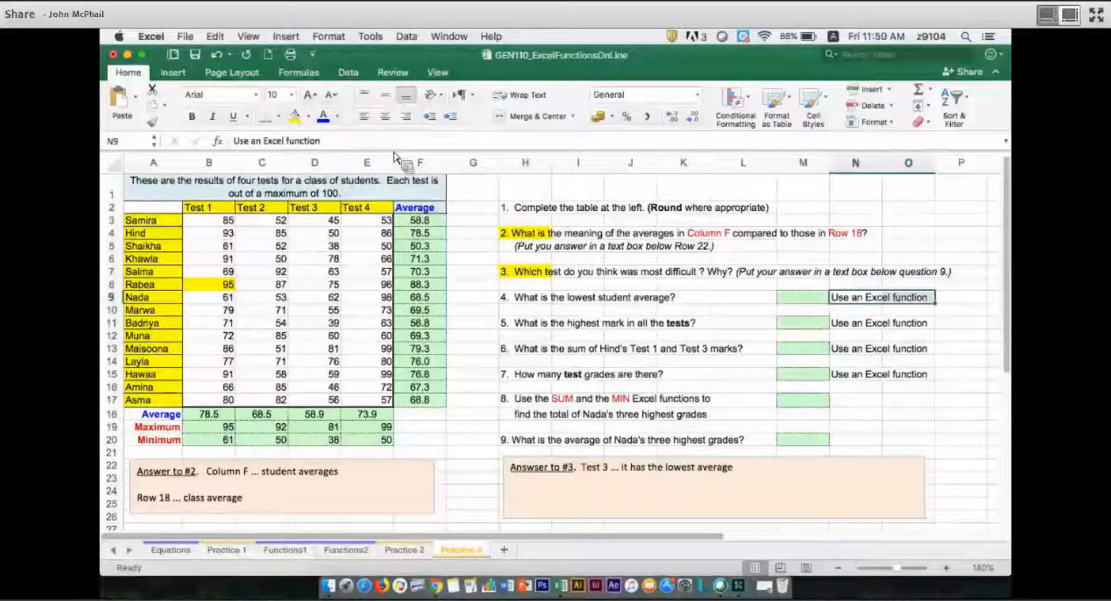
Answer question 4 with a MIN formula in M9 for the student averages F3:F17, and highlight the matching average in F5 in yellow.
left_click(791, 298)
type("=min")
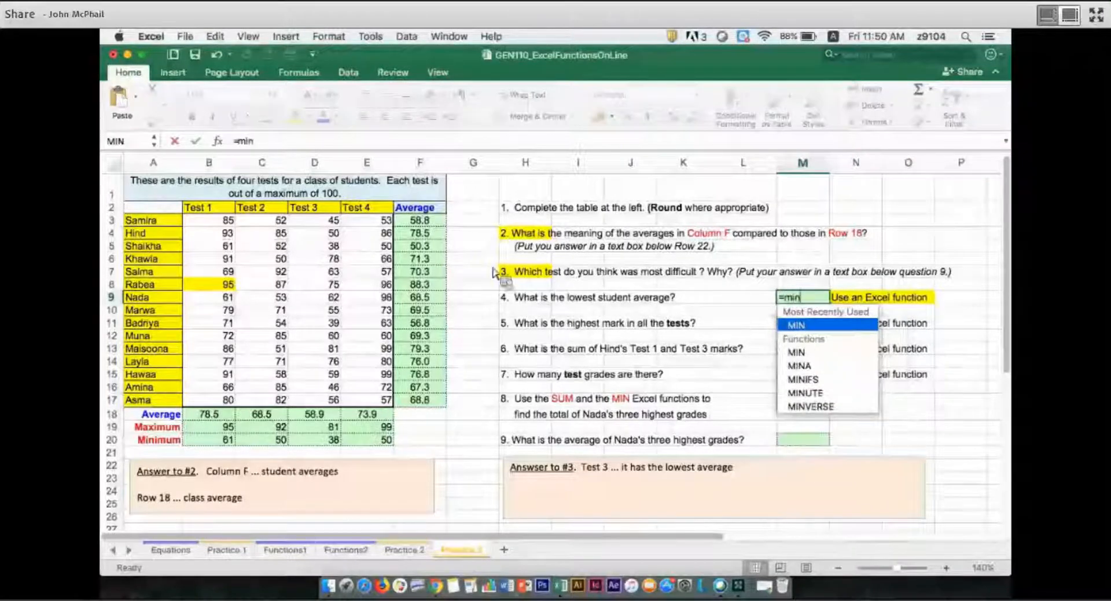
key("Tab")
left_click_drag(440, 223, 449, 409)
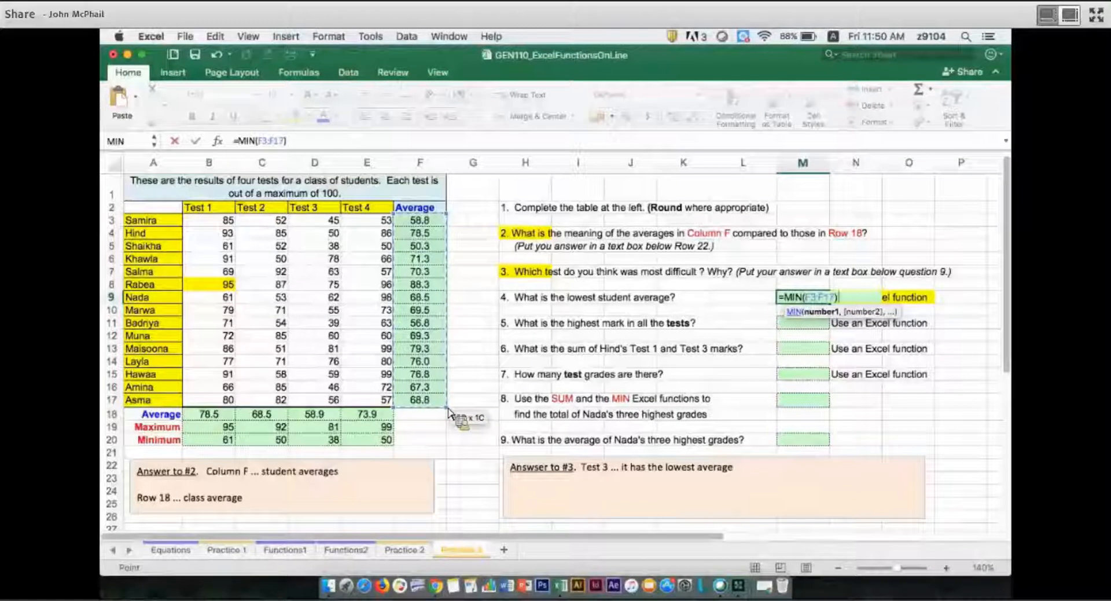
key("Return")
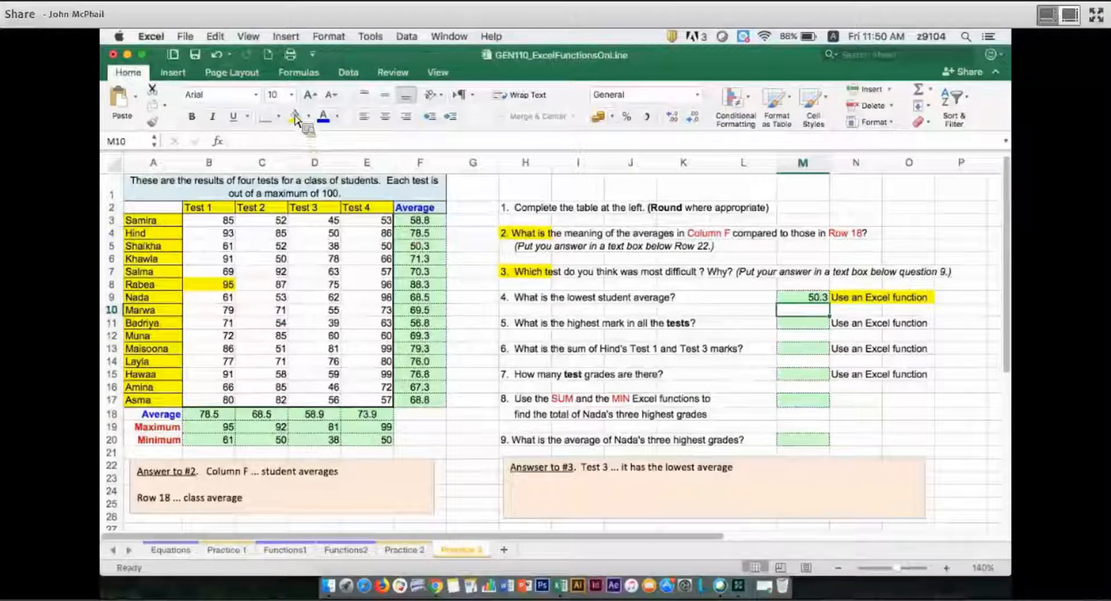
left_click(420, 246)
left_click(296, 119)
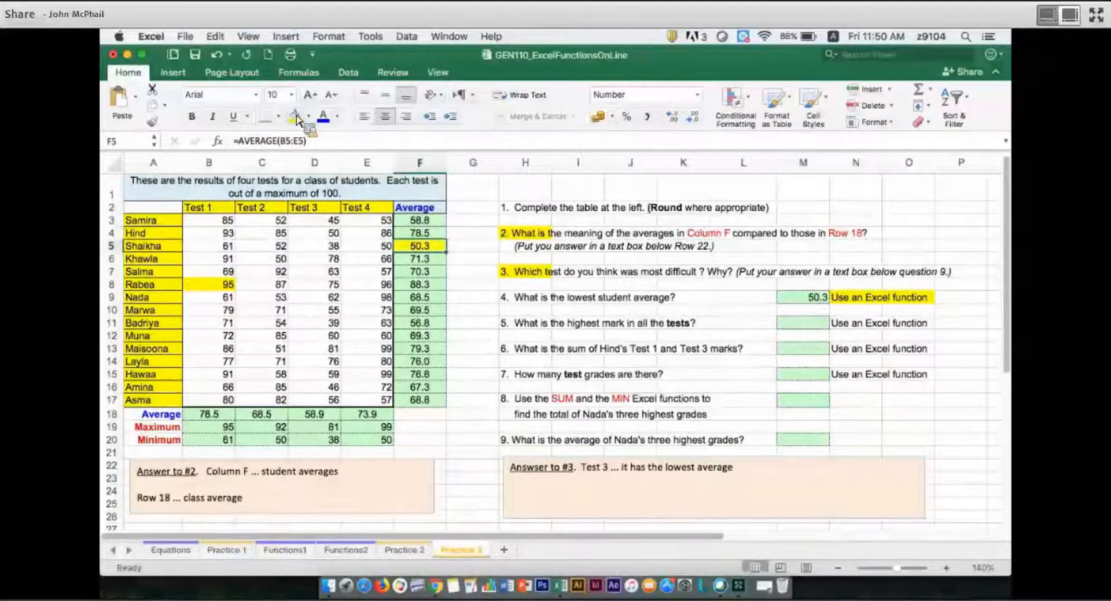
Answer question 5 with a MAX formula in M11 covering all test marks, B3:E17.
left_click(809, 327)
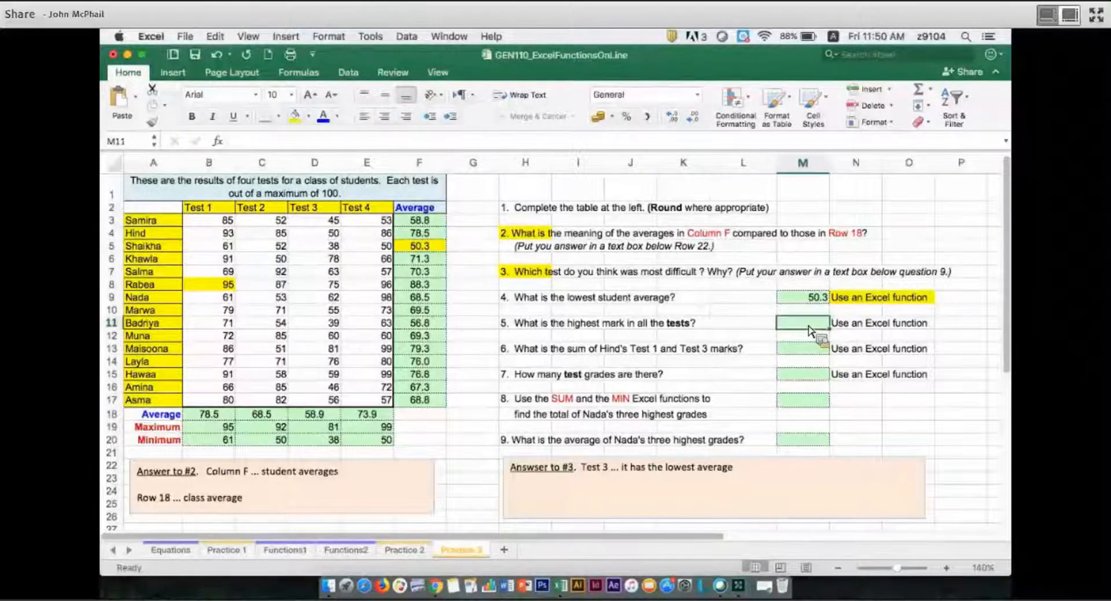
type("=max")
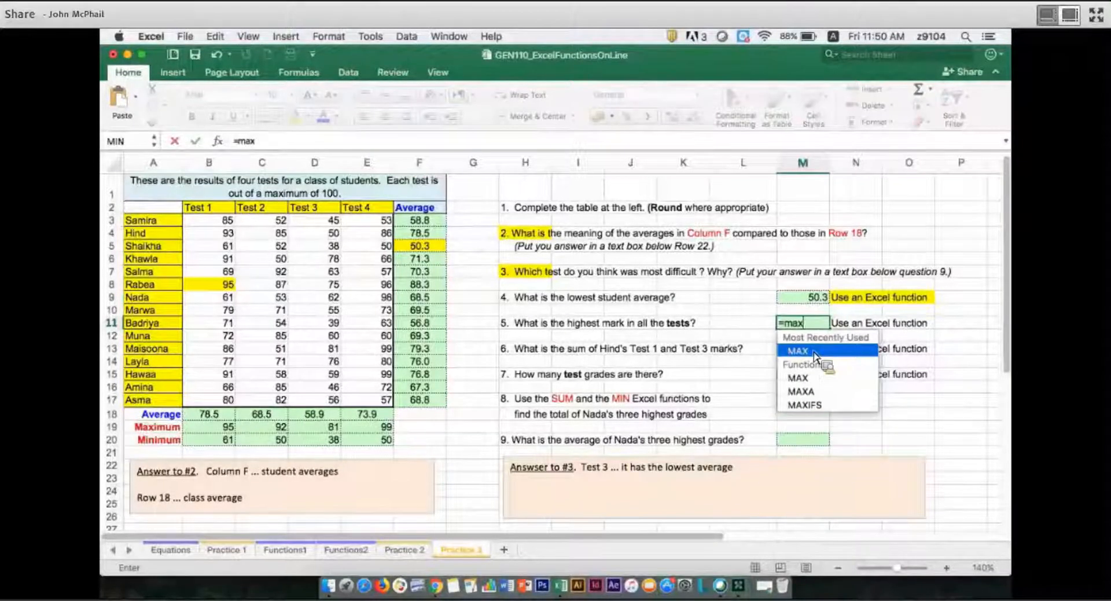
double_click(815, 353)
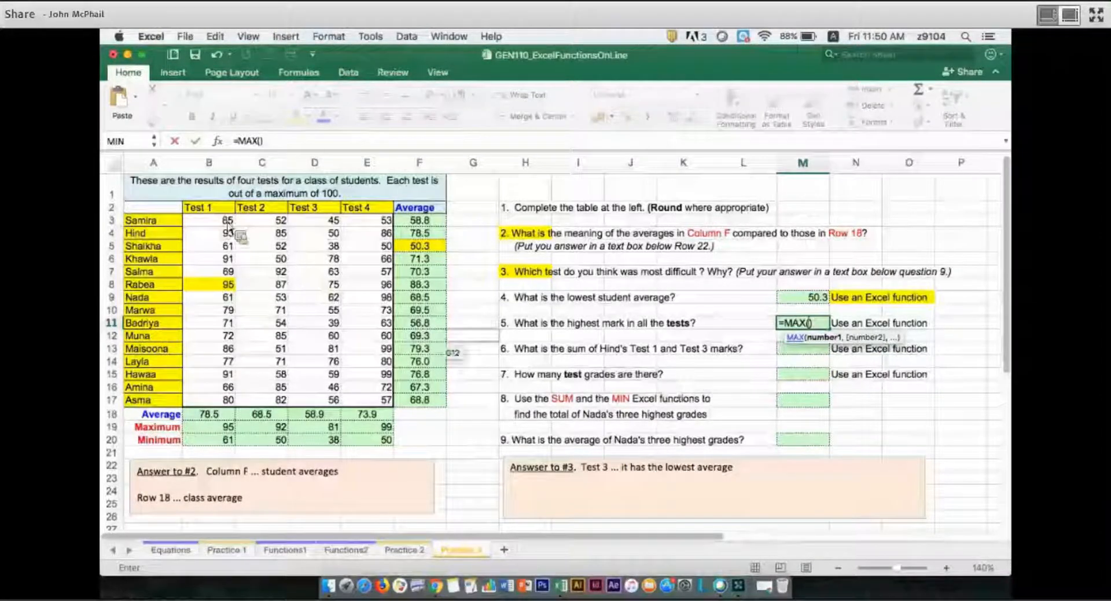
left_click_drag(225, 220, 373, 401)
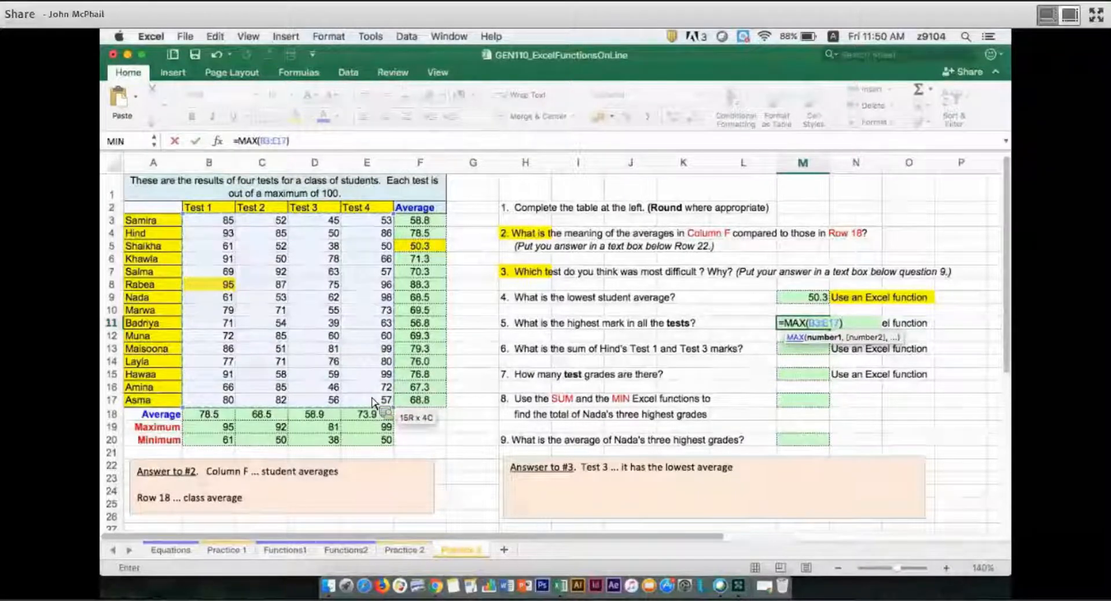
key("Return")
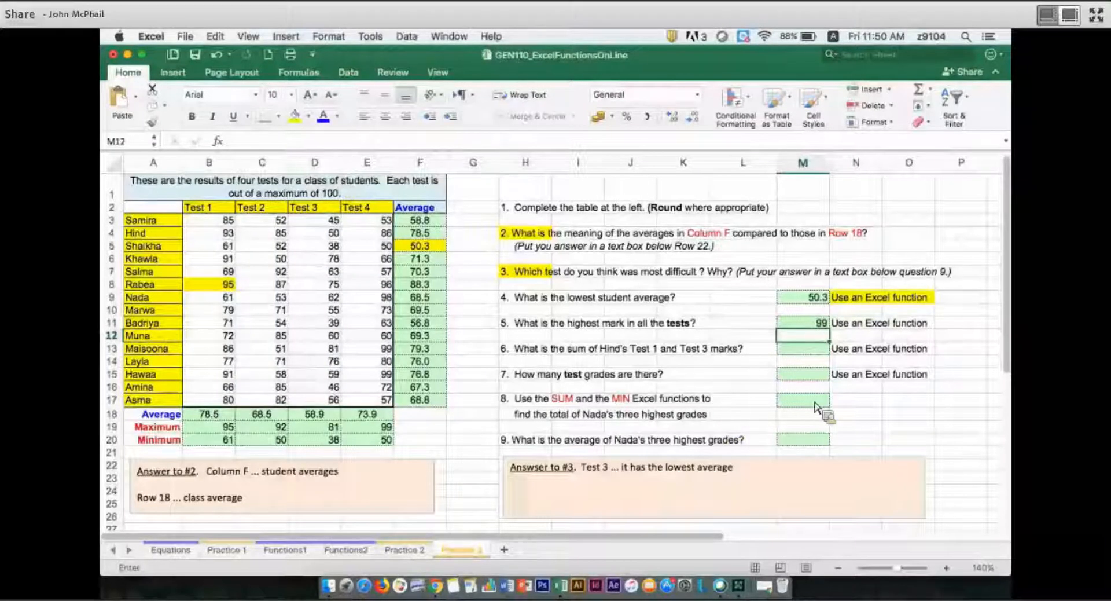
Highlight the "Use an Excel function" note beside question 6 in yellow.
left_click(813, 354)
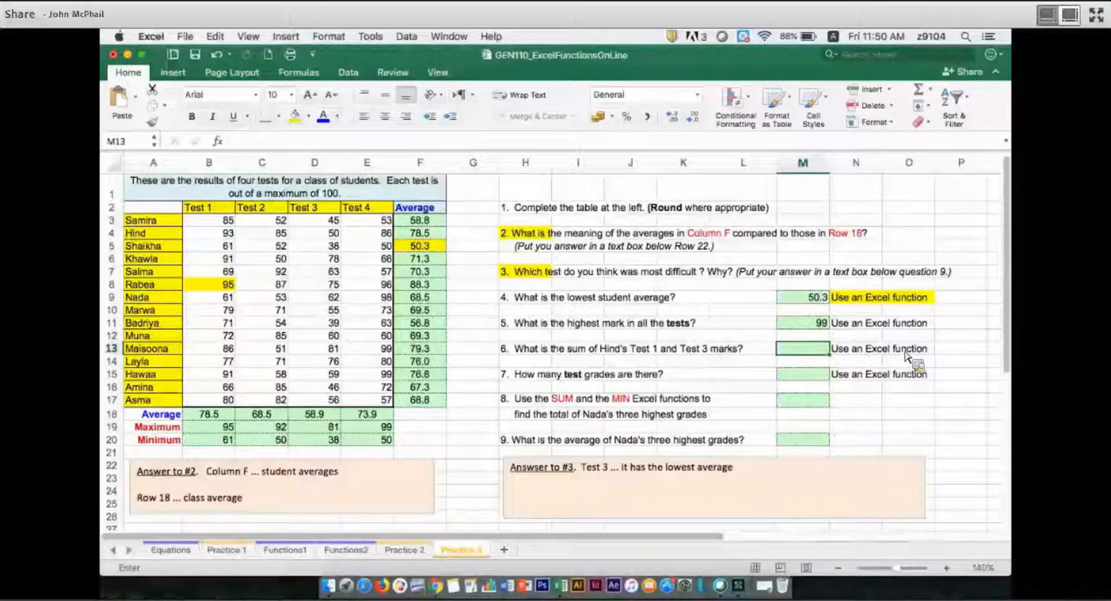
left_click_drag(871, 354, 911, 350)
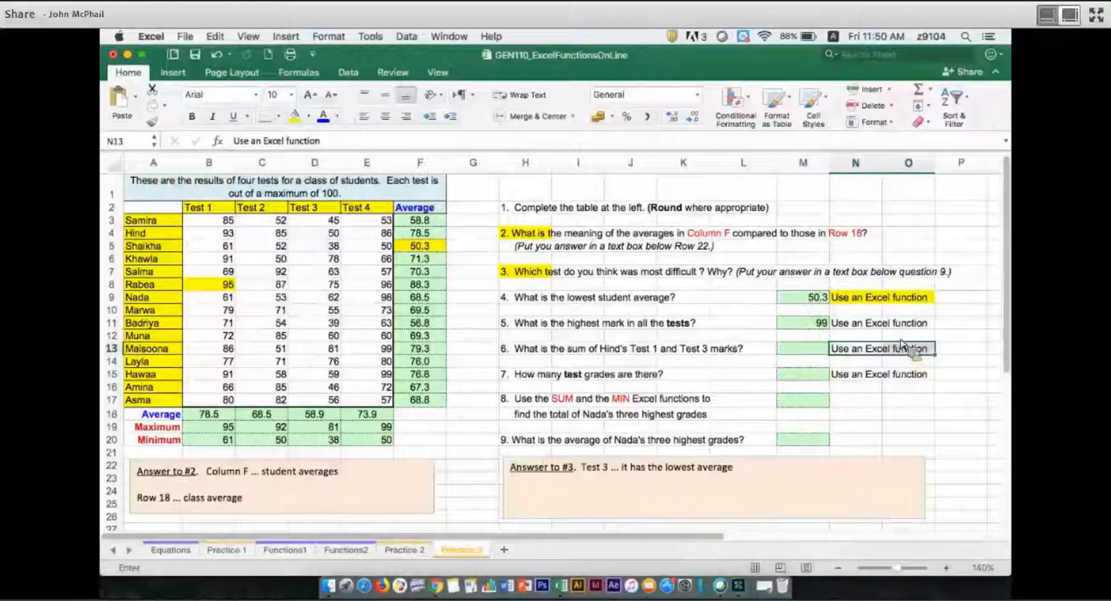
left_click(295, 118)
Answer question 6 with a SUM formula in M13 adding the row 4 student's Test 1 and Test 3 marks, B4 and D4.
left_click(813, 354)
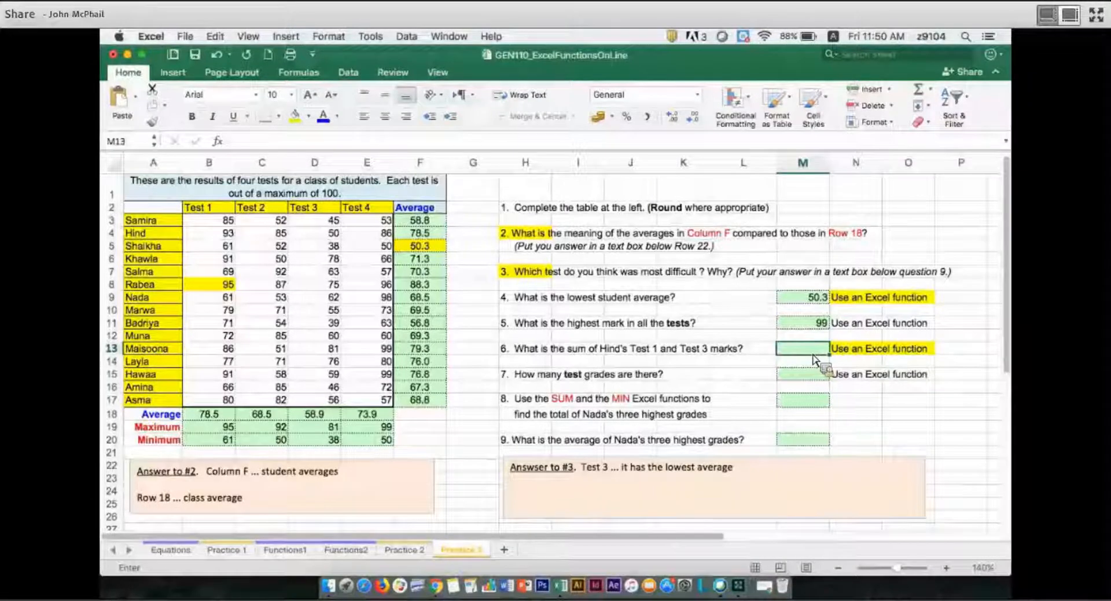
type("=sum")
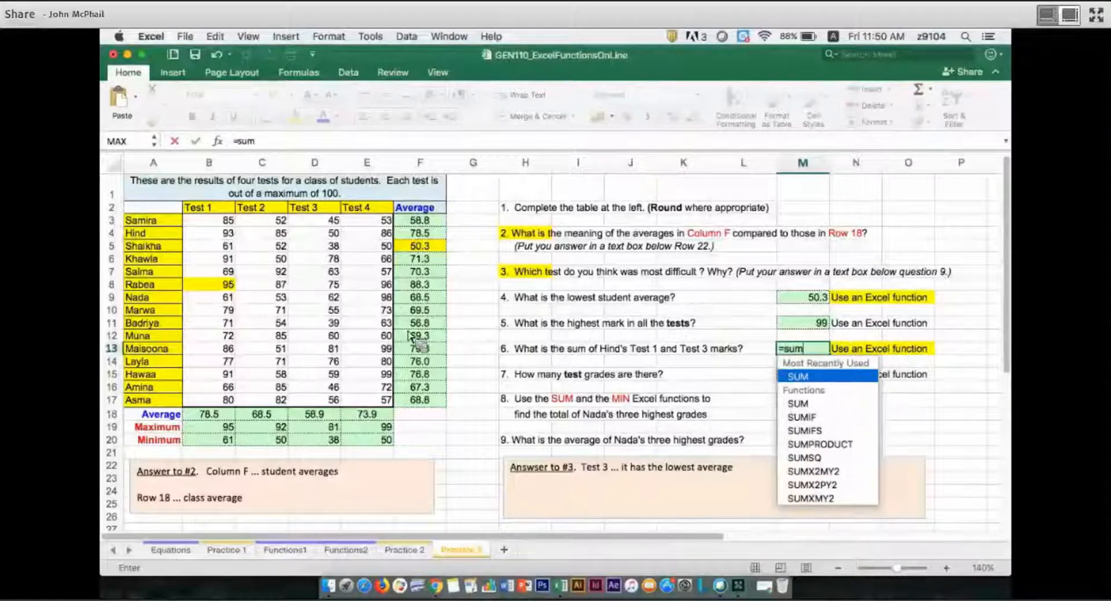
key("Tab")
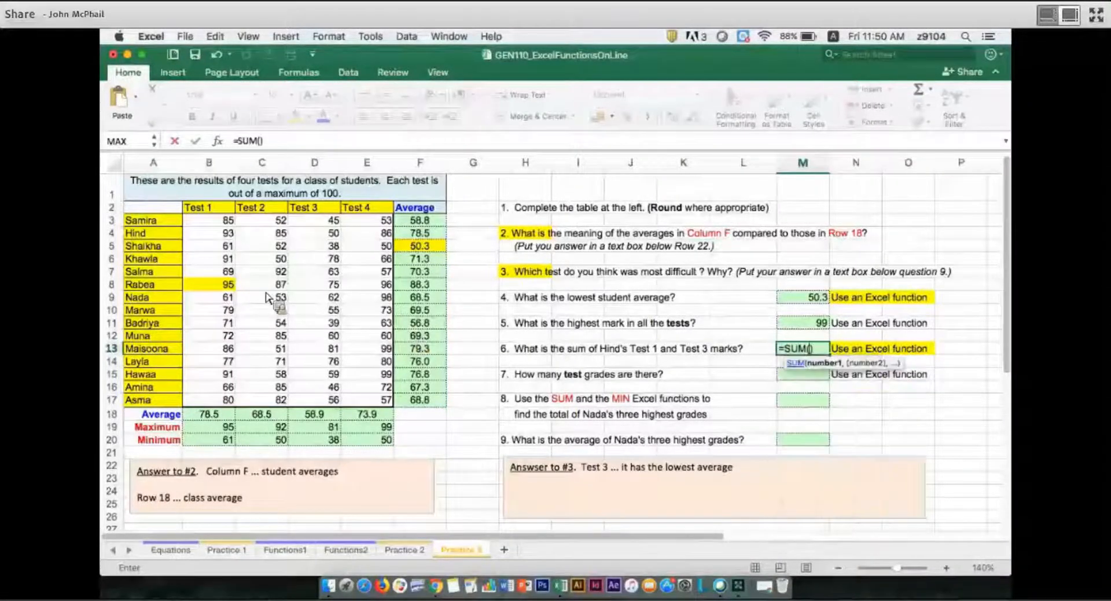
left_click(226, 235)
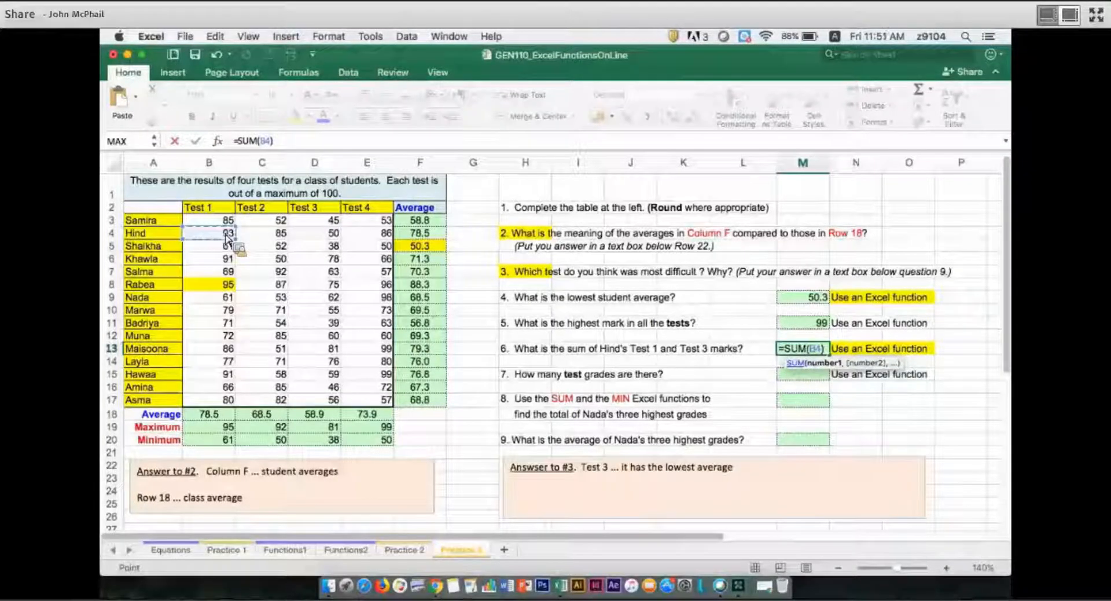
type(",")
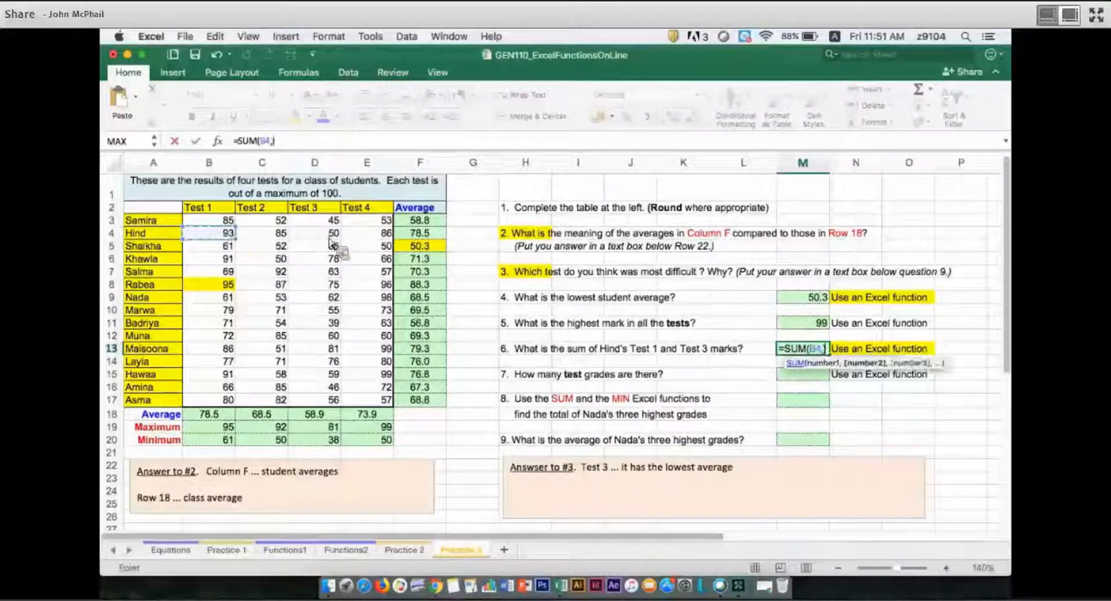
left_click(331, 238)
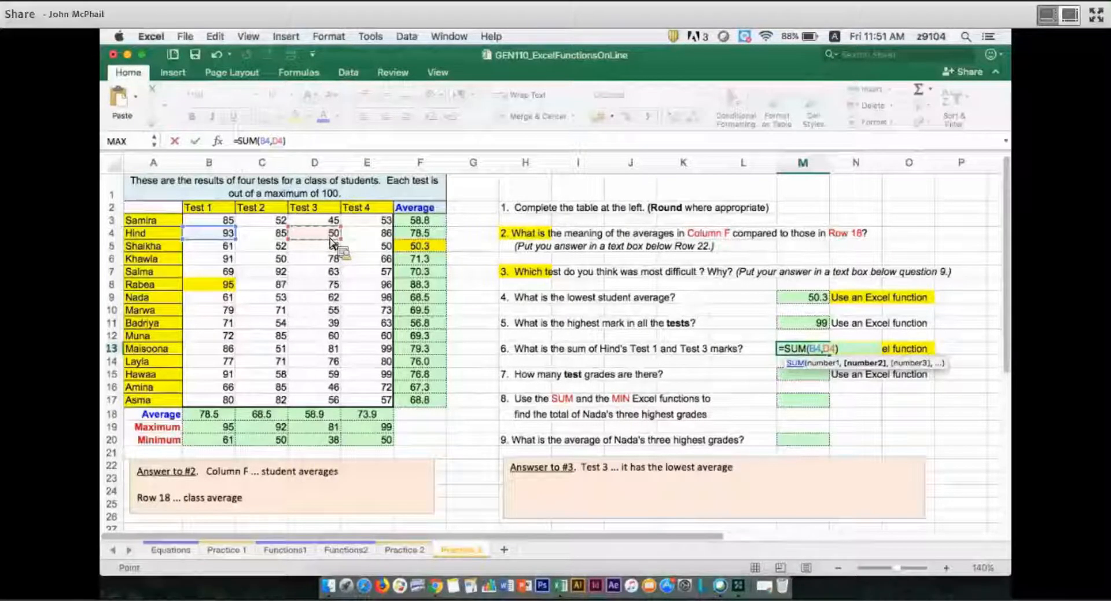
key("Return")
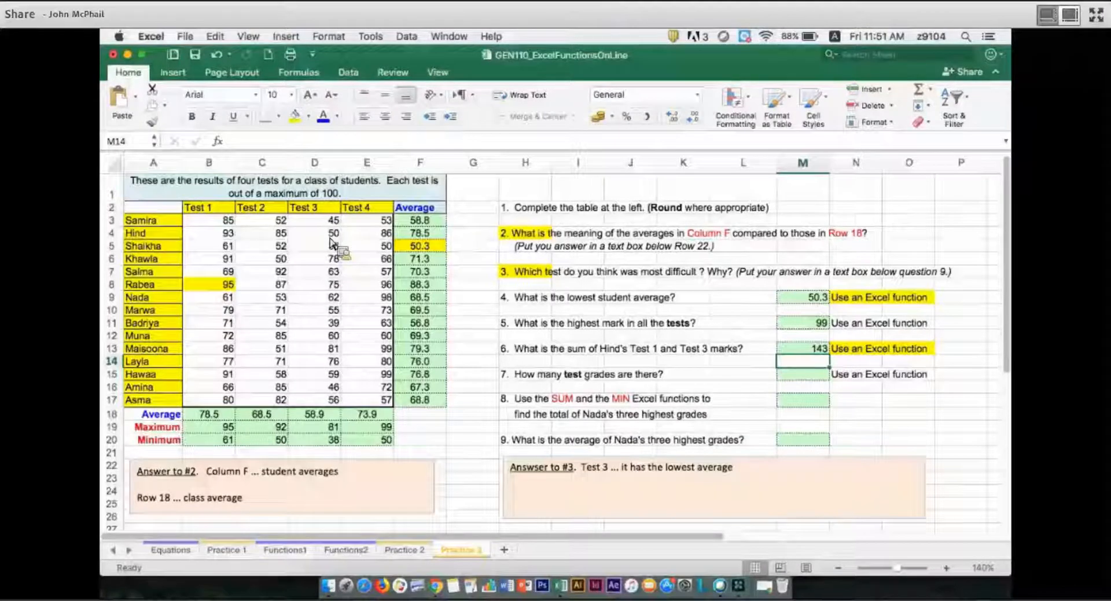
Enter the plain-number calculation =93+50 in M14, below the question 6 answer.
type("=93+")
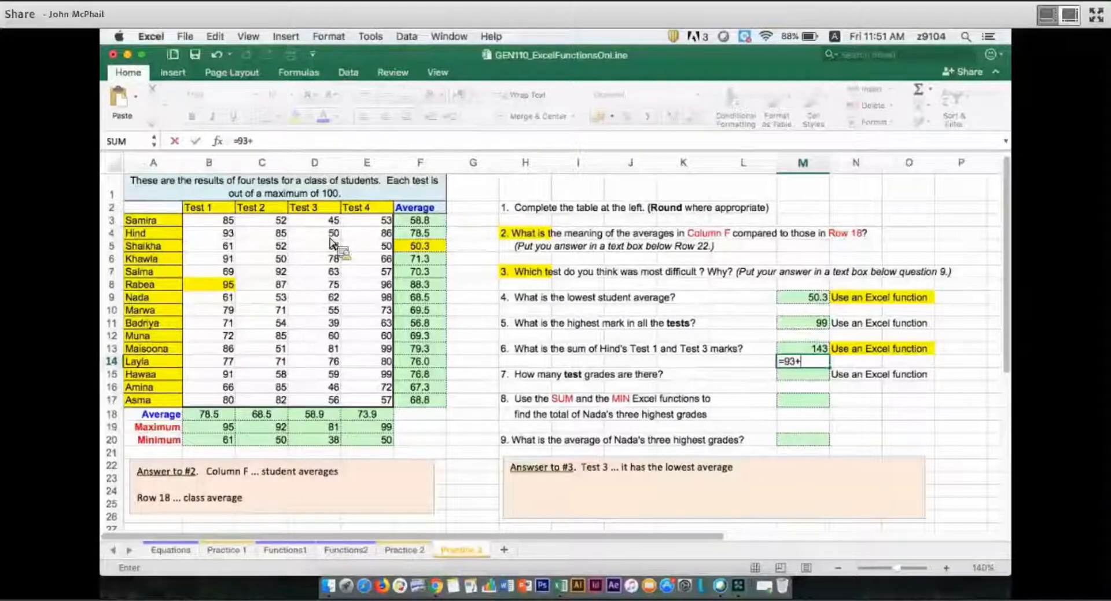
type("5")
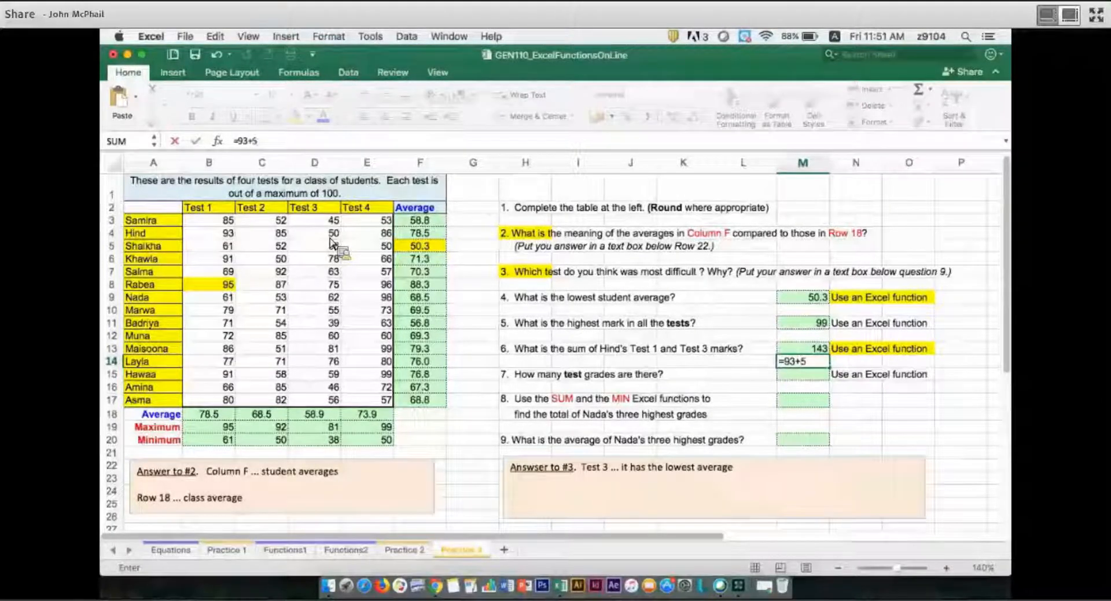
type("0")
key("Return")
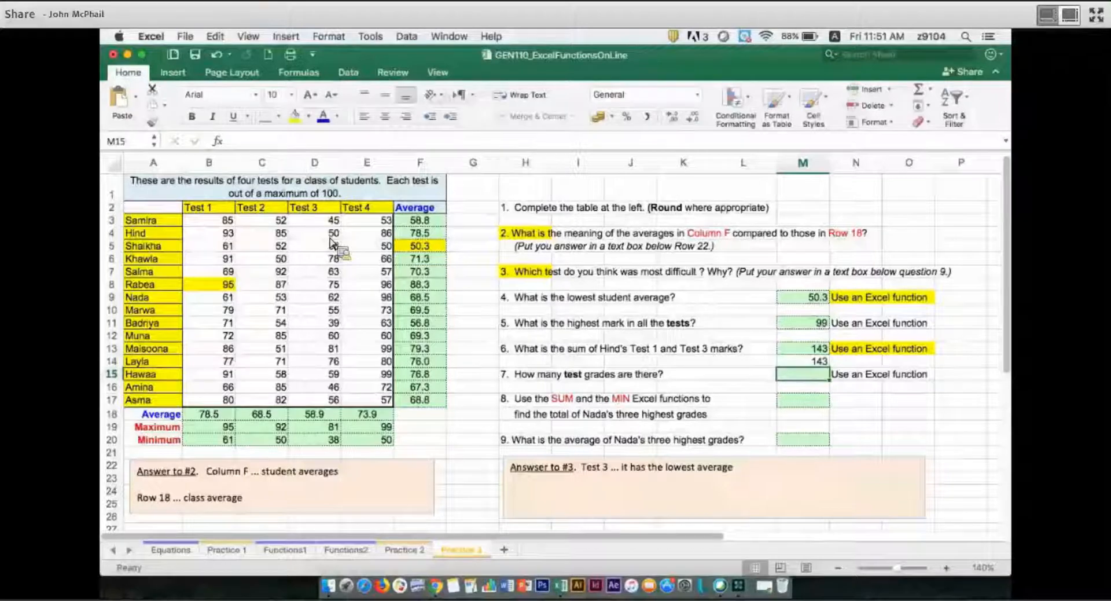
Enter the cell-reference addition =B4+D4 in N14 as another way to work out question 6.
key("Up")
key("Right")
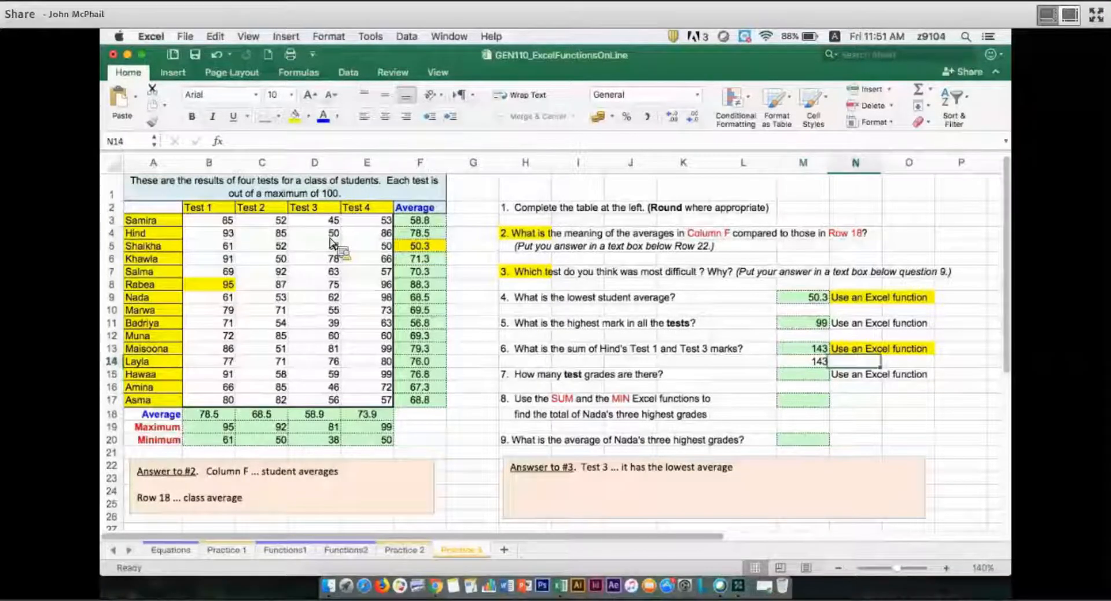
type("=")
left_click(205, 238)
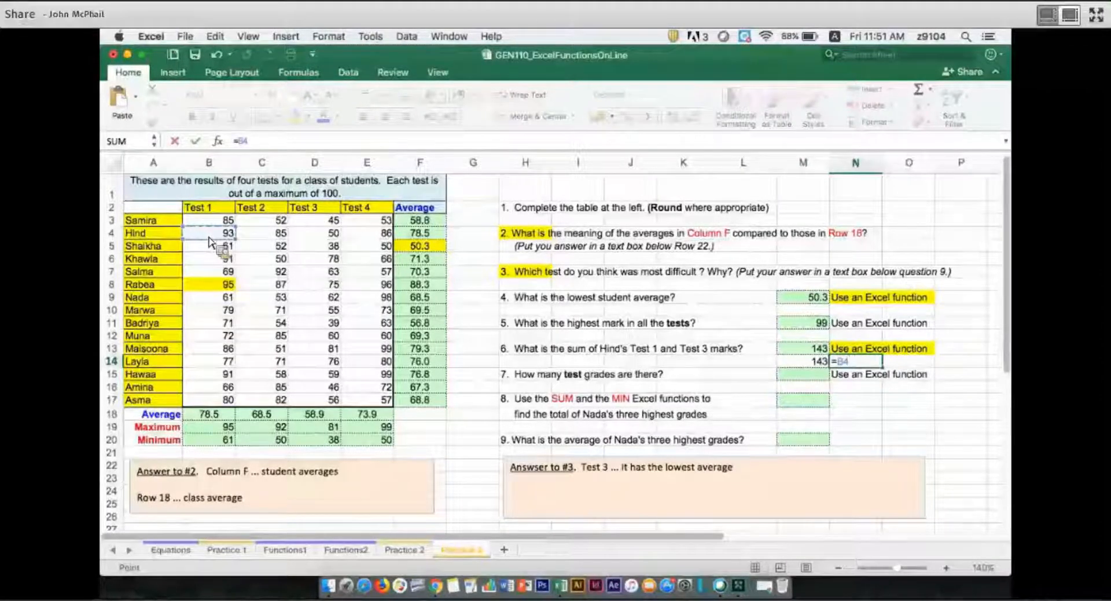
type("+")
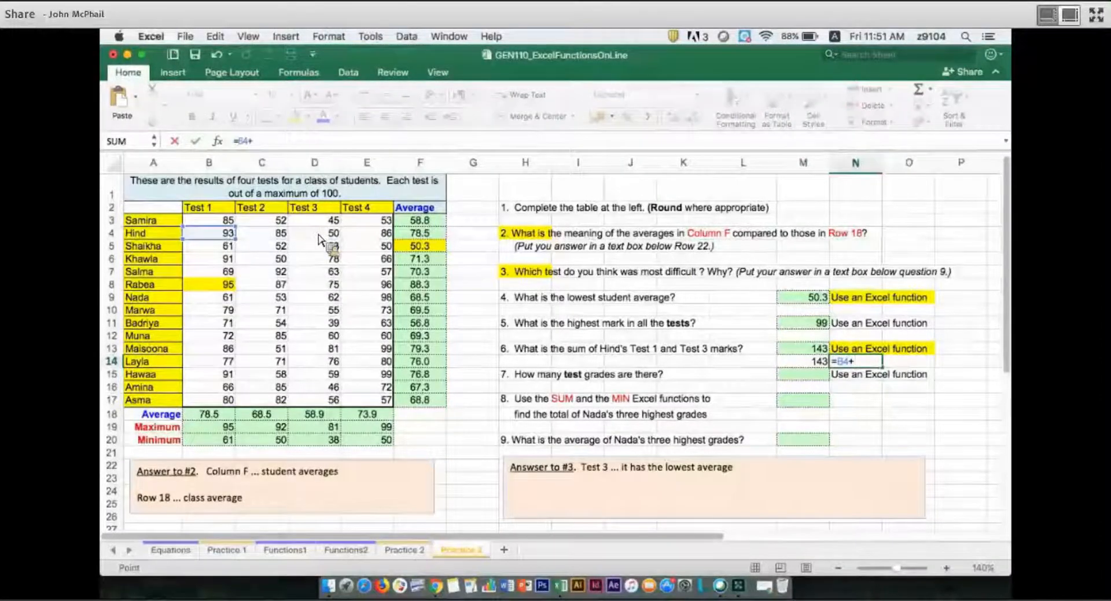
left_click(320, 239)
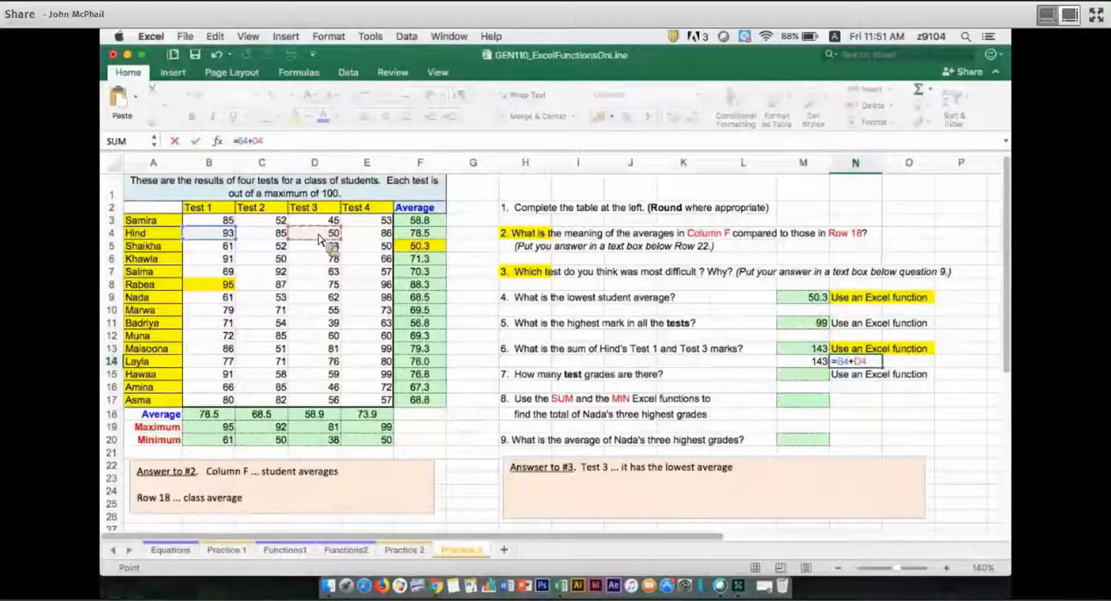
key("Return")
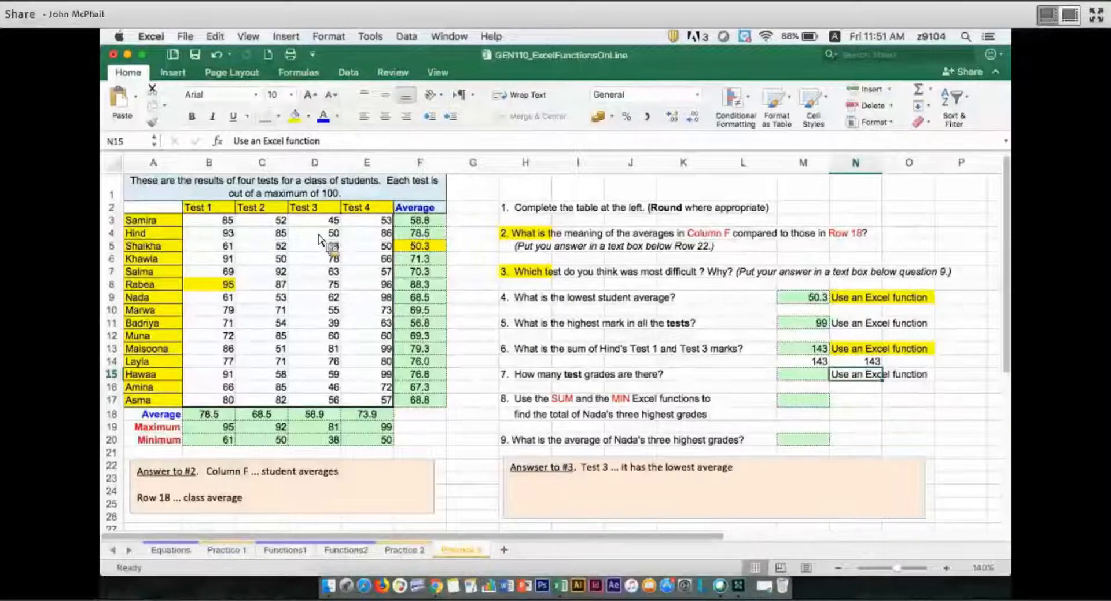
Answer question 7 with a COUNT formula in M15 covering all test grades, B3:E17.
left_click(809, 377)
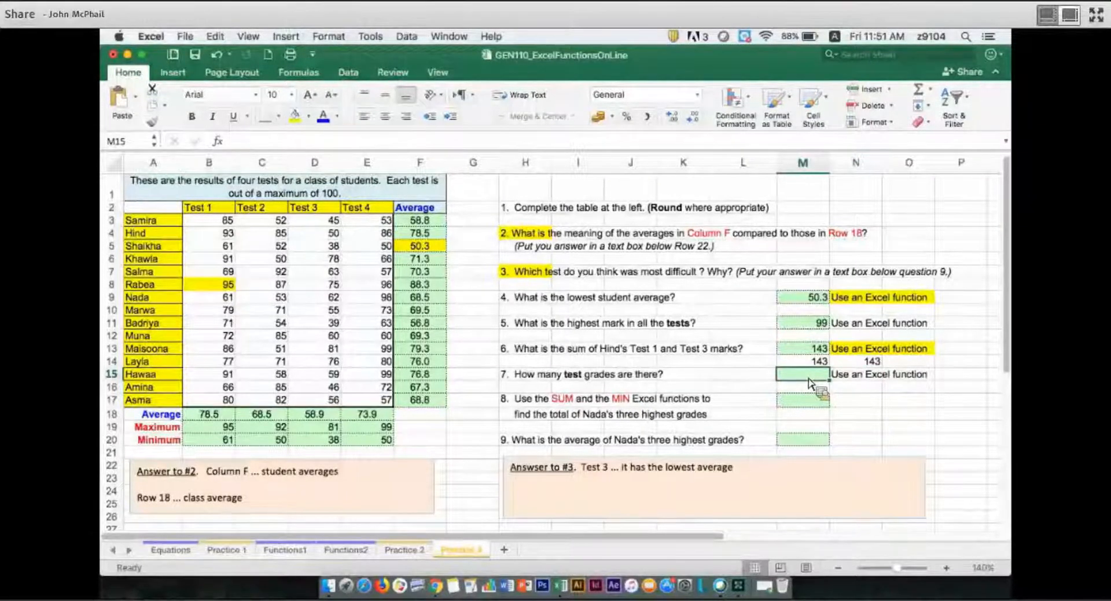
type("=coun")
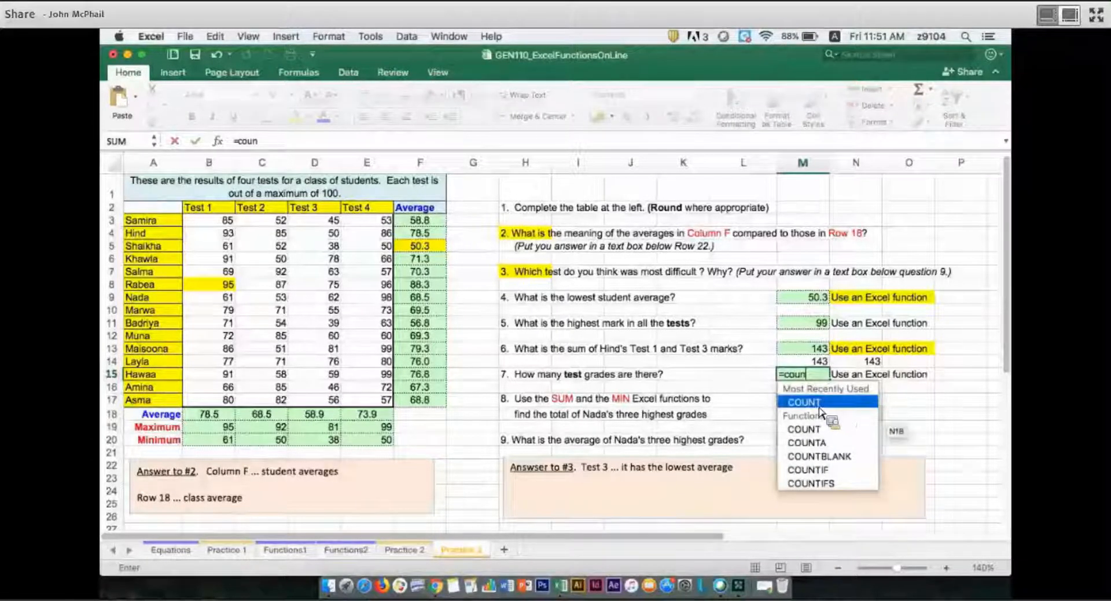
key("Tab")
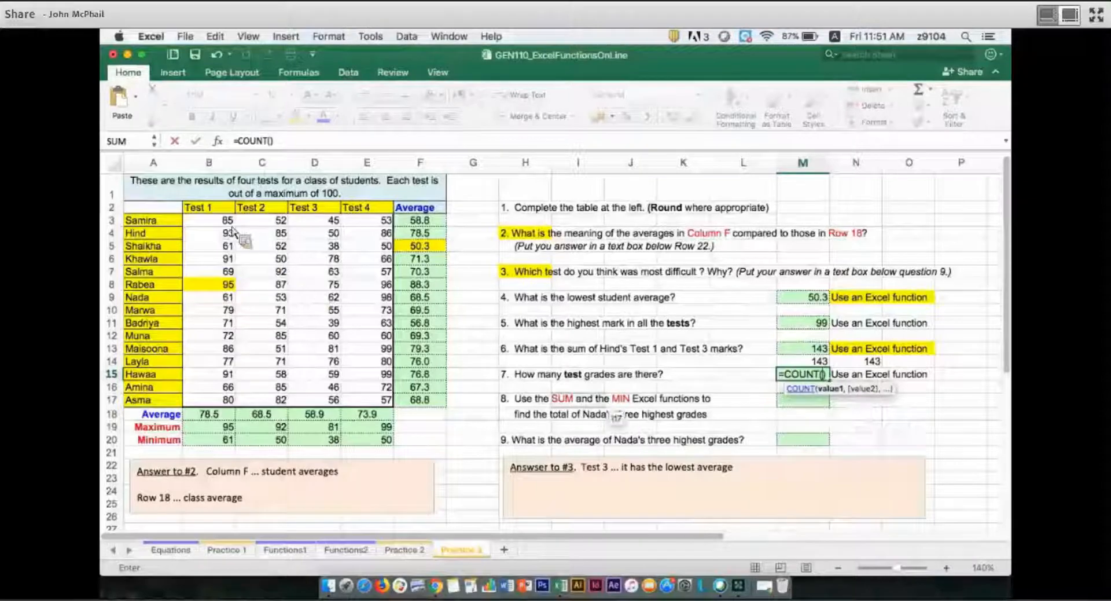
left_click_drag(209, 220, 387, 414)
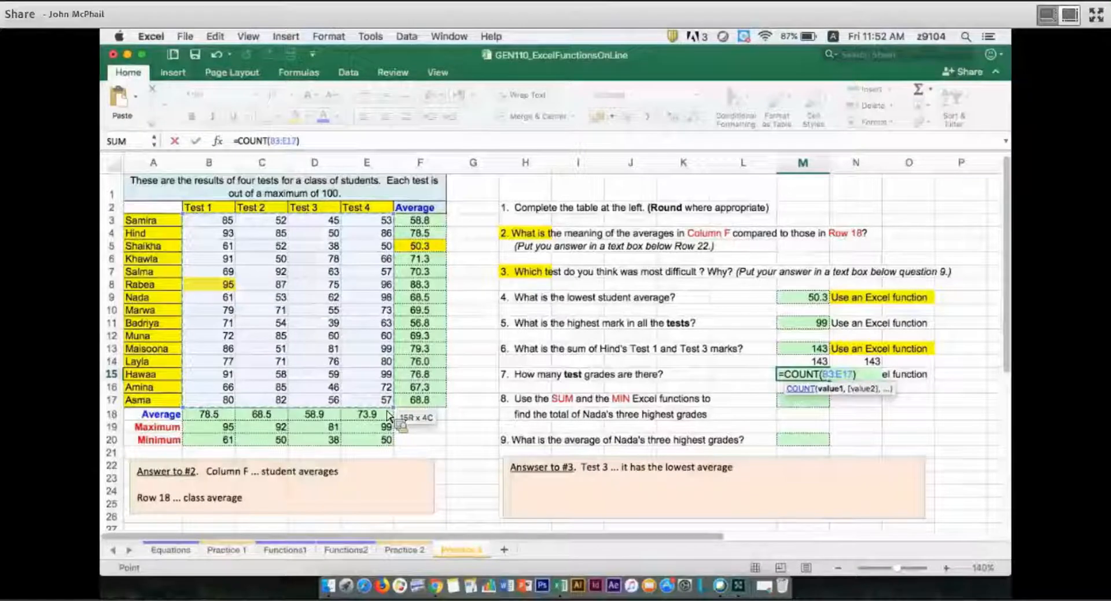
left_click_drag(387, 415, 387, 415)
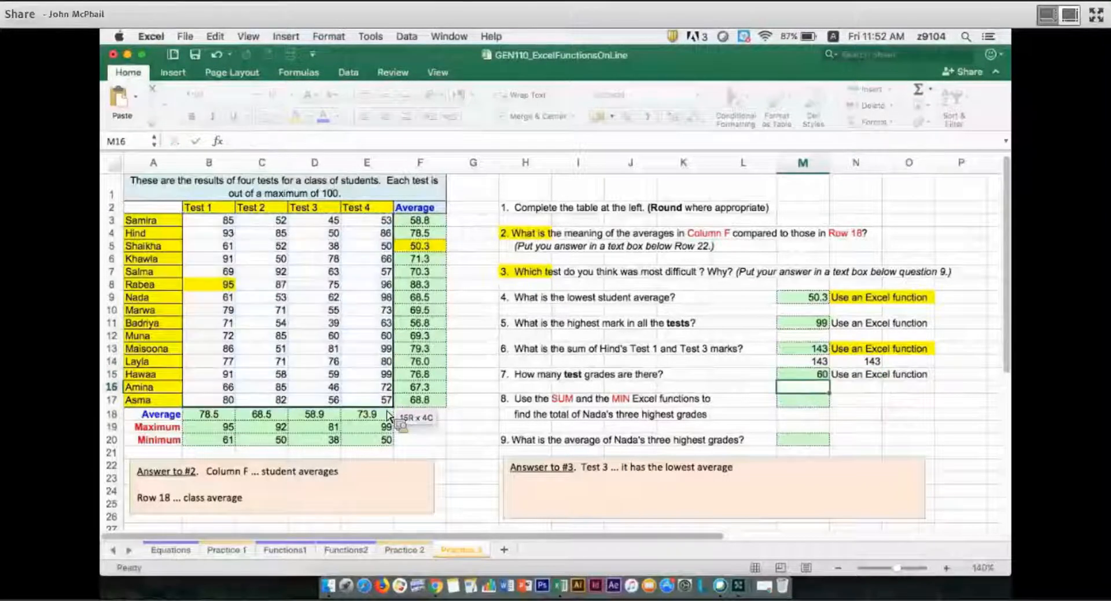
key("Return")
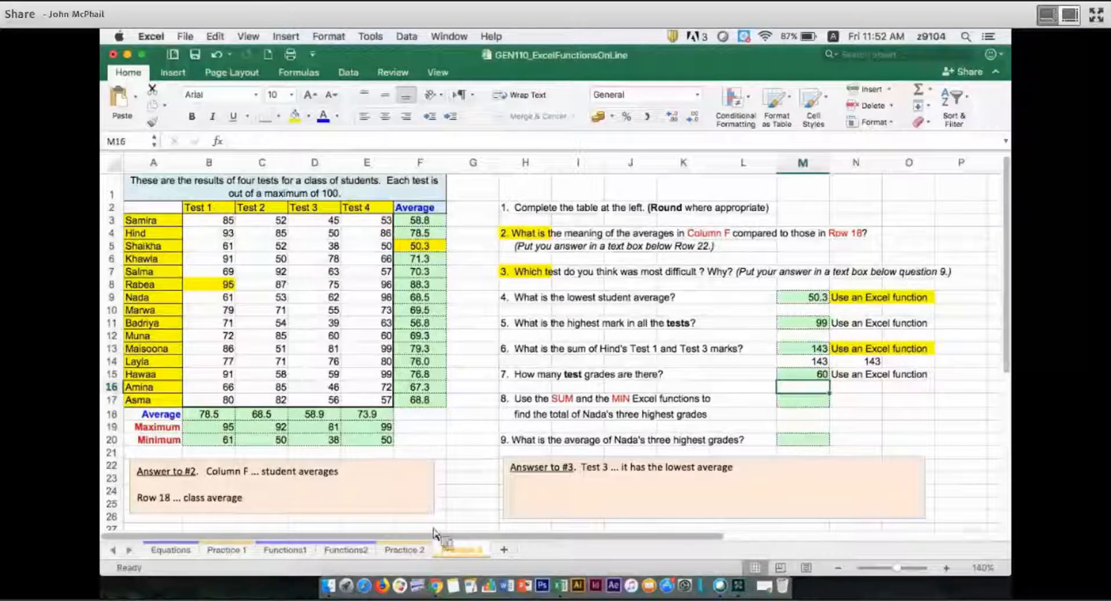
Enter a SUM formula in M17 for question 8, totalling the row 9 student's four test marks, B9:E9.
left_click(800, 407)
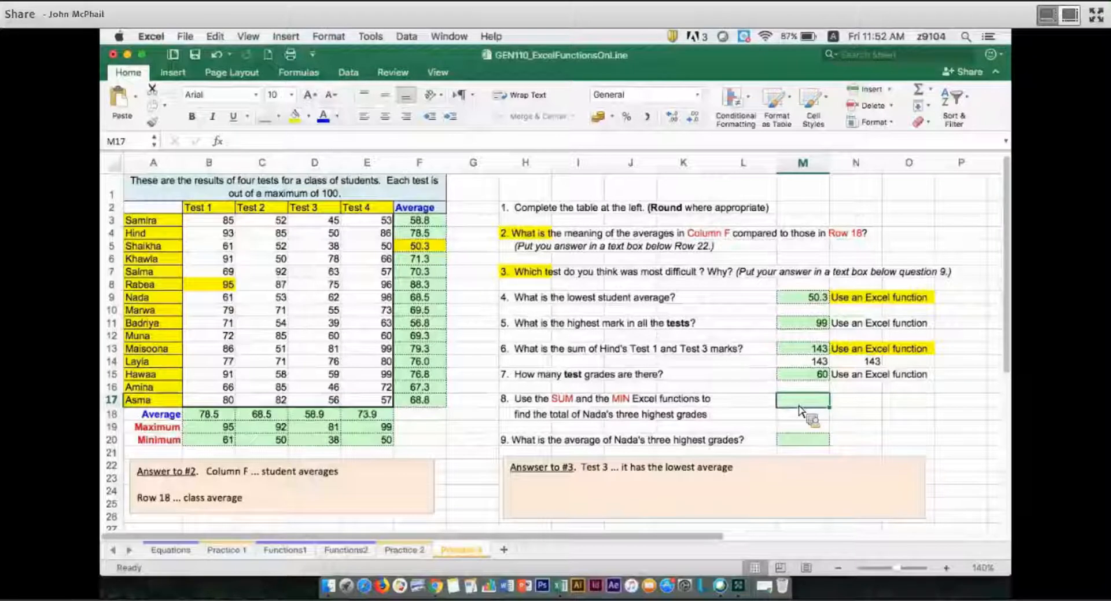
type("=")
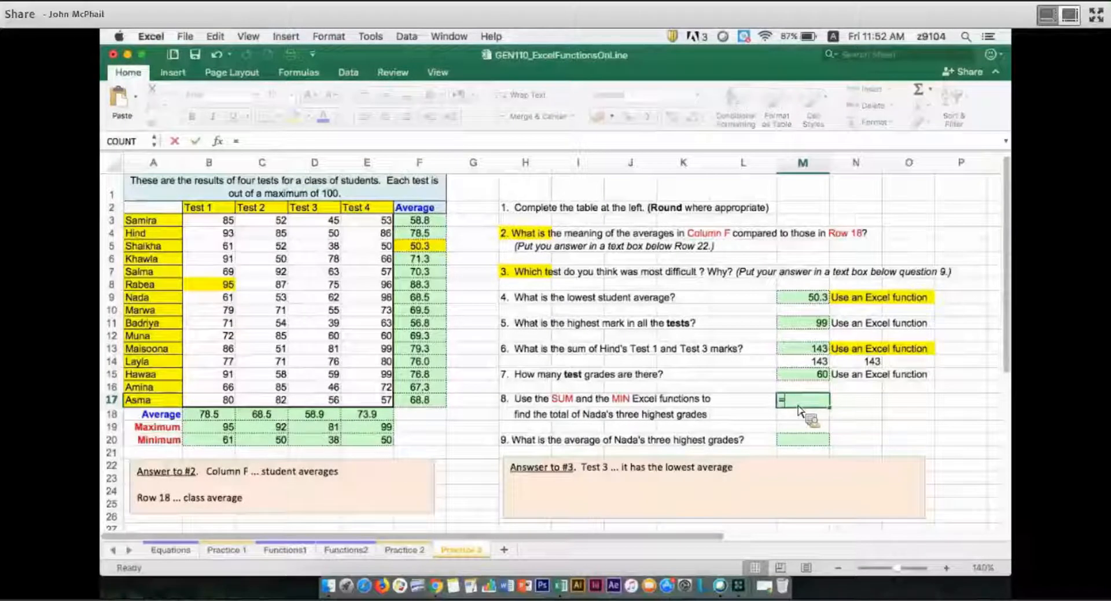
type("sum")
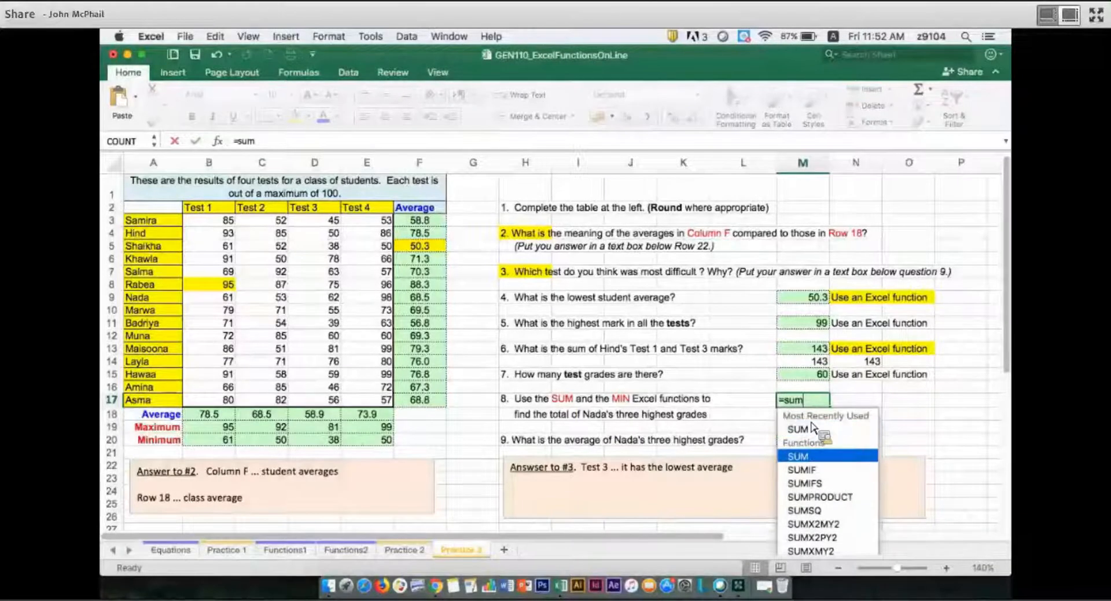
left_click(812, 428)
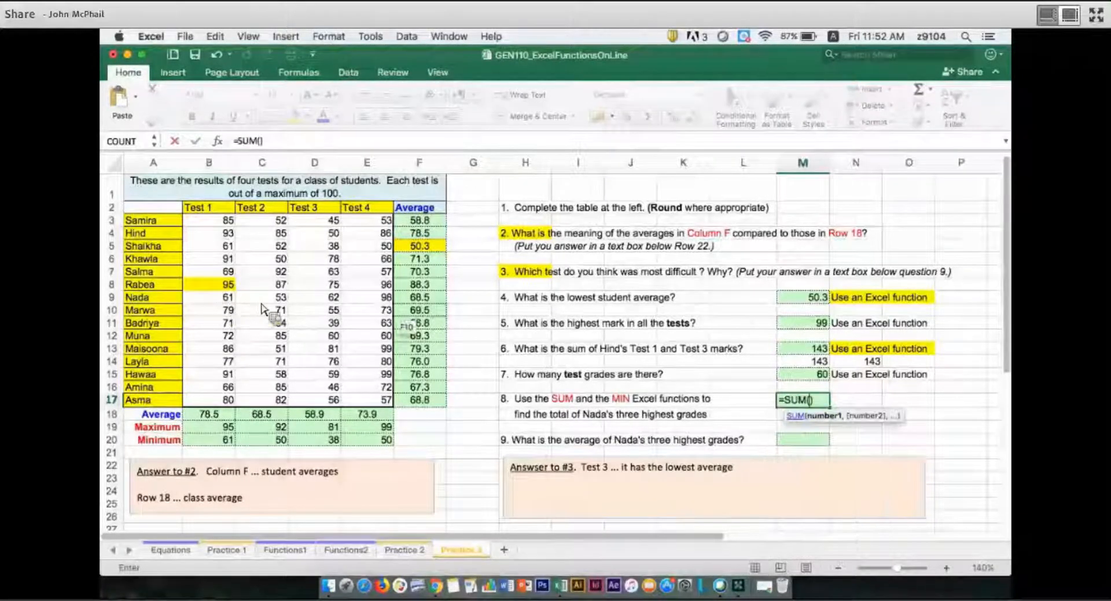
left_click_drag(213, 297, 374, 310)
key("Return")
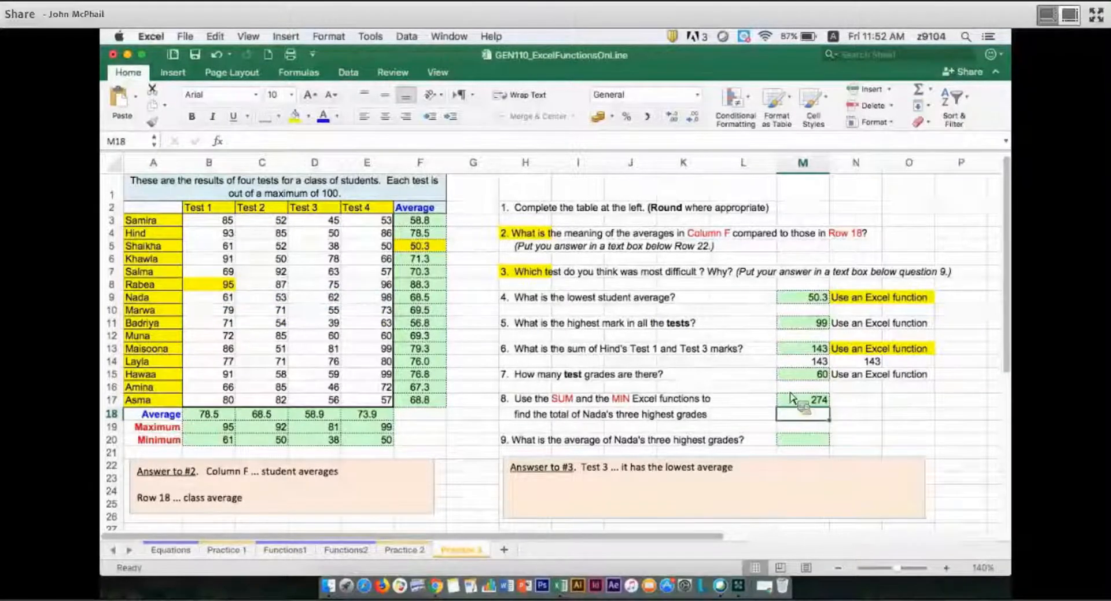
Extend the M17 formula to subtract the lowest mark, making it =SUM(B9:E9)-MIN(B9:E9).
left_click(797, 405)
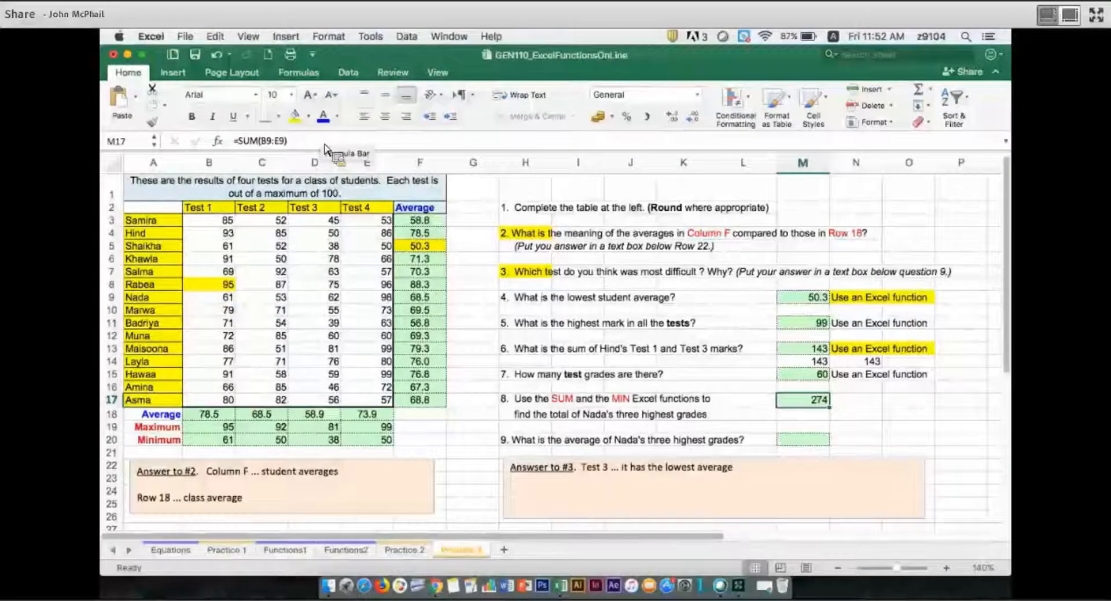
left_click(325, 144)
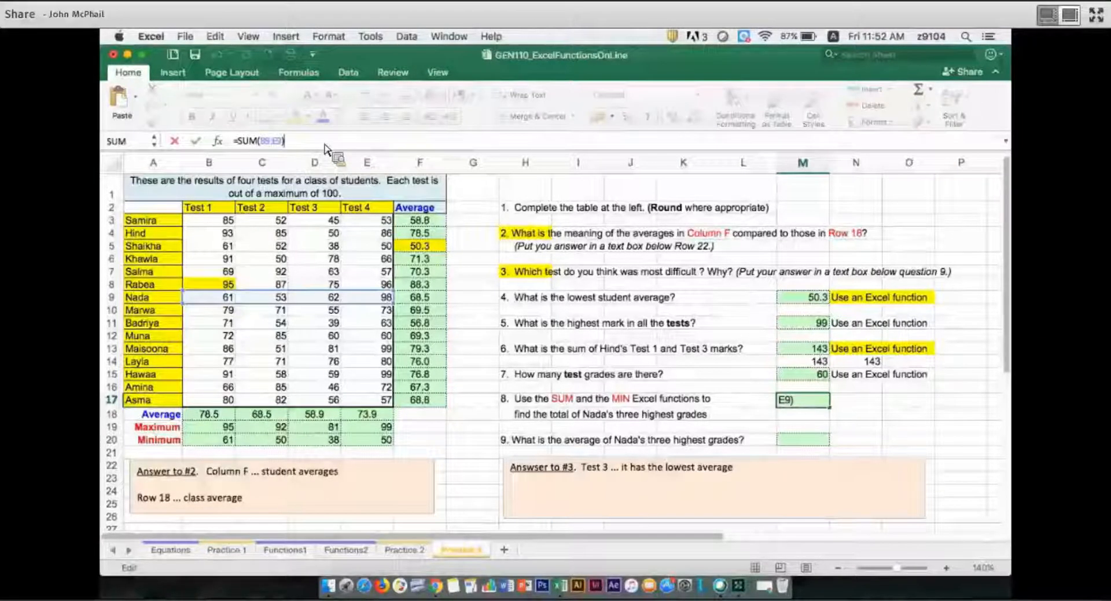
type("-")
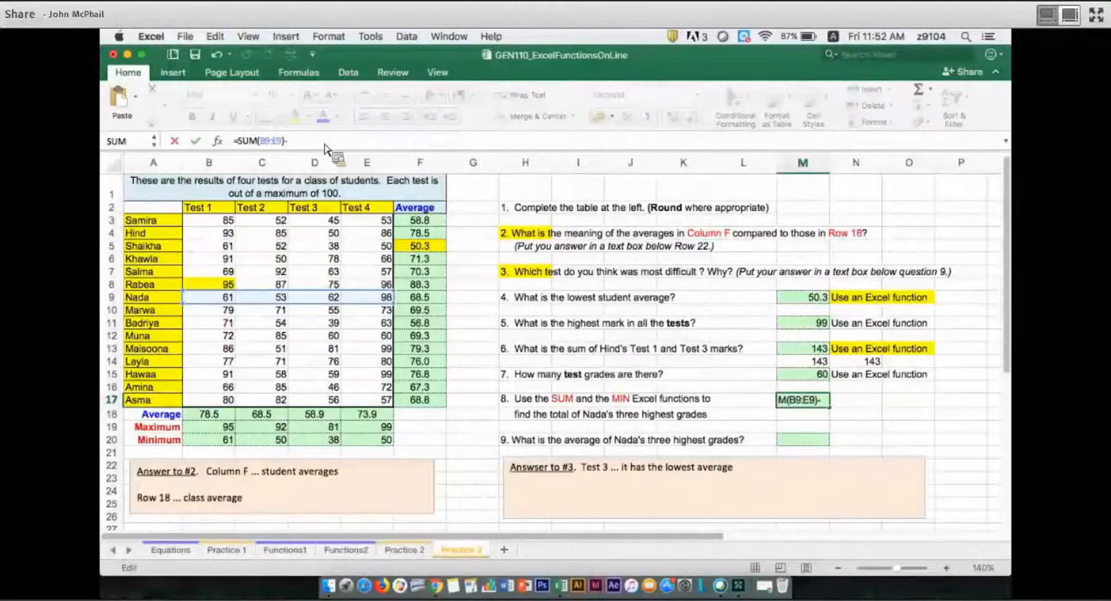
type("min")
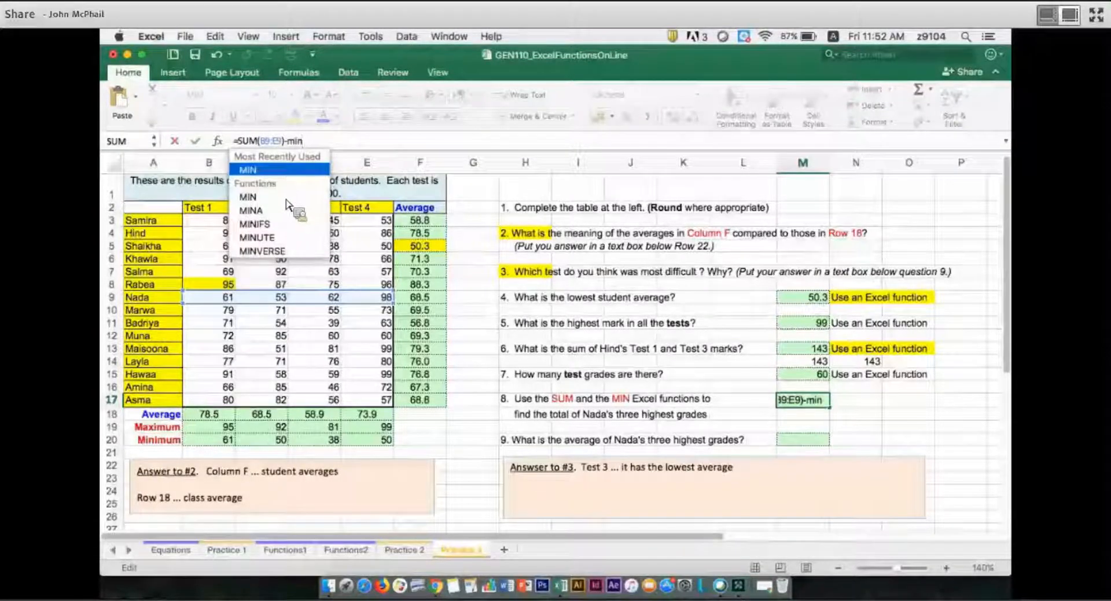
key("Tab")
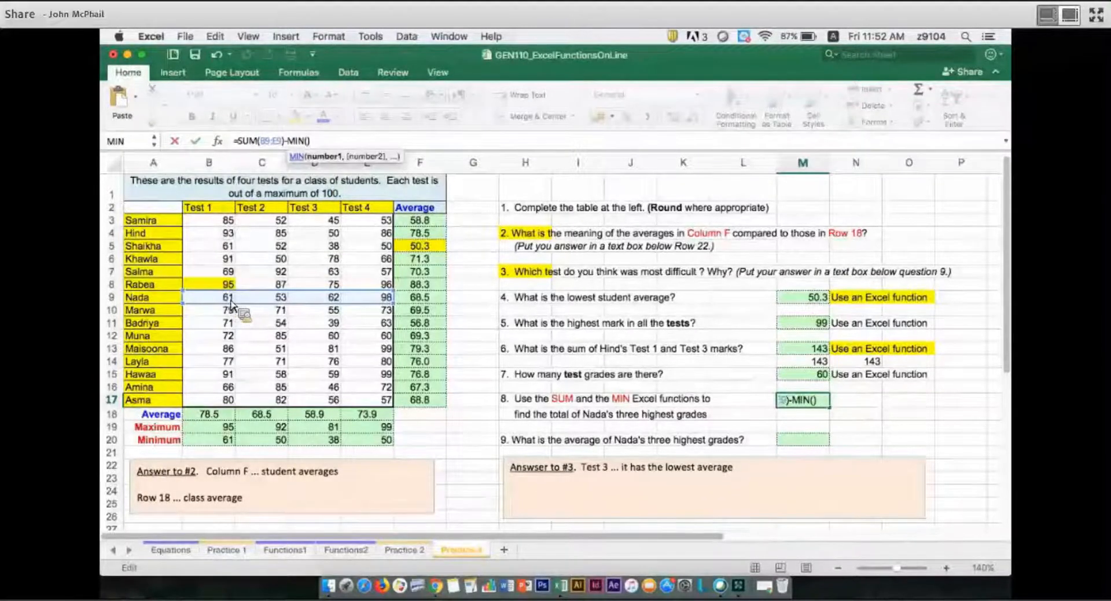
left_click_drag(231, 302, 373, 301)
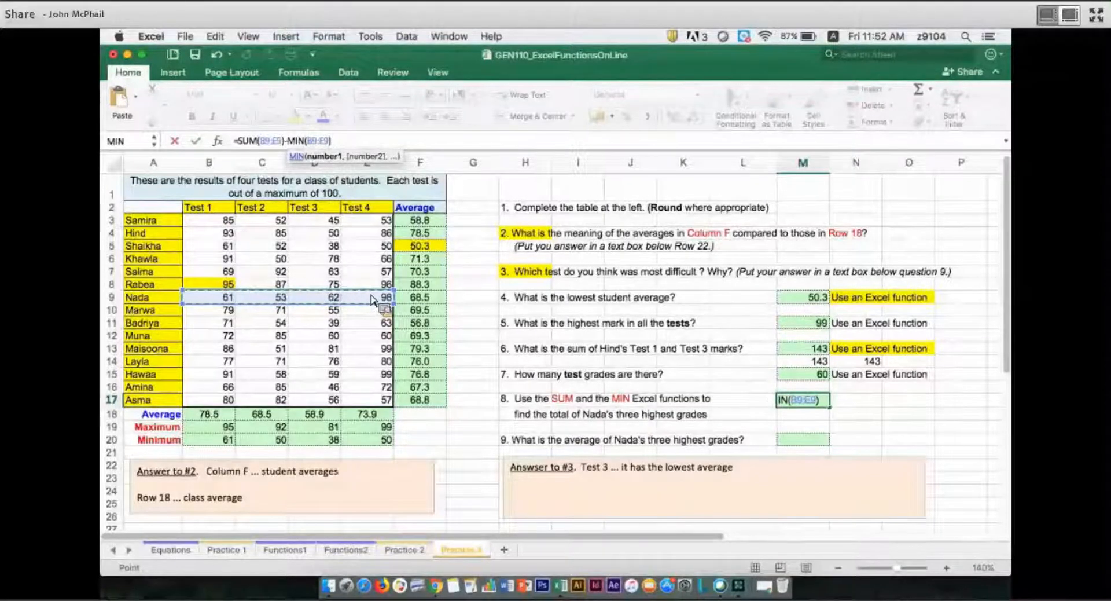
key("Return")
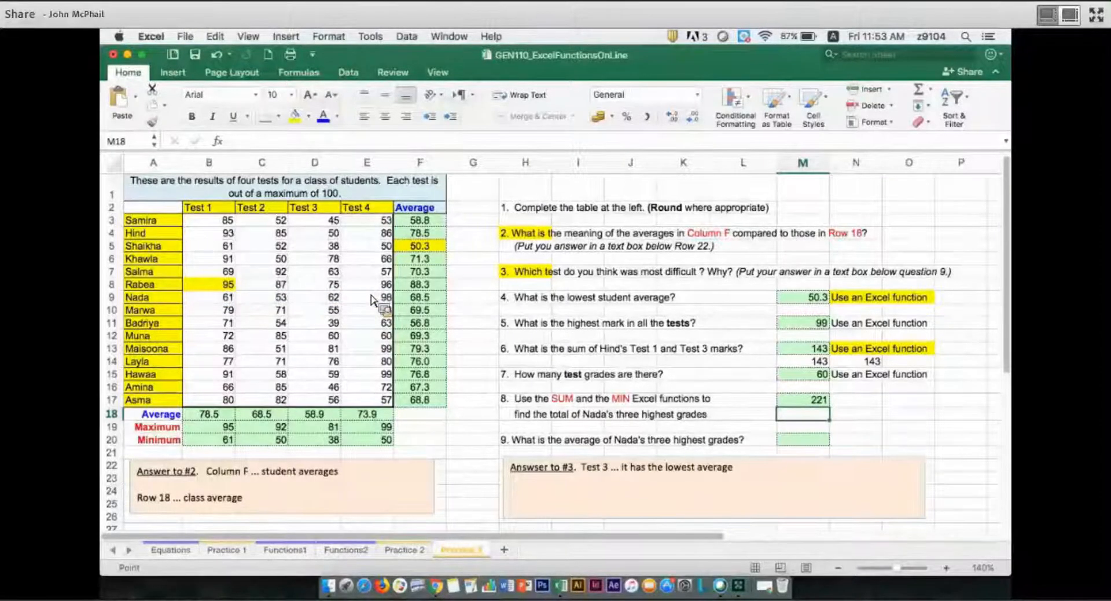
Answer question 9 by entering =M17/3 in M20 to average the three highest grades.
left_click(812, 444)
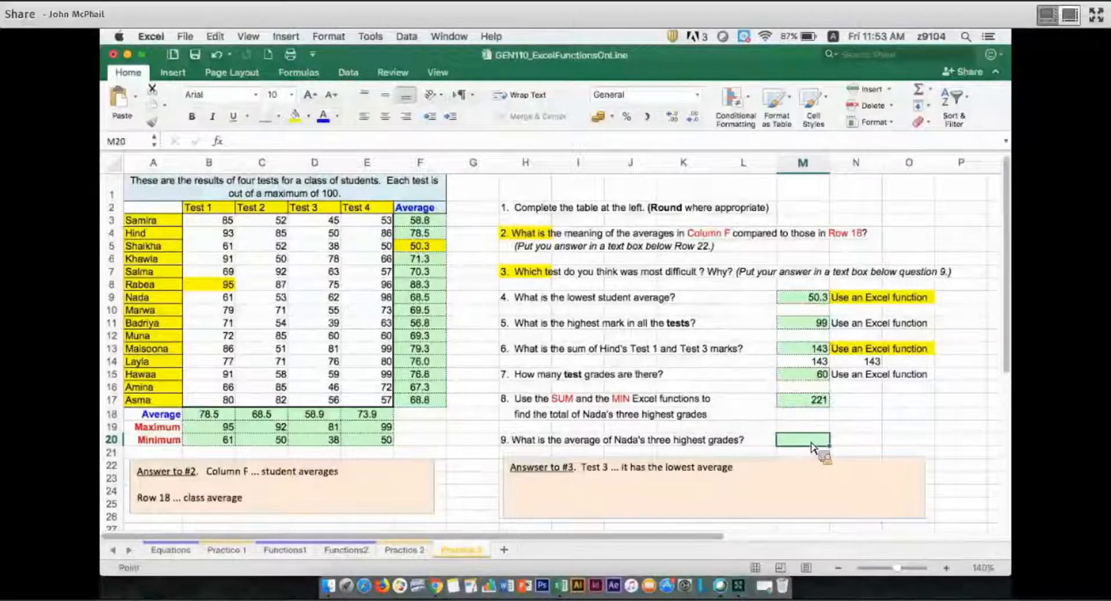
type("=")
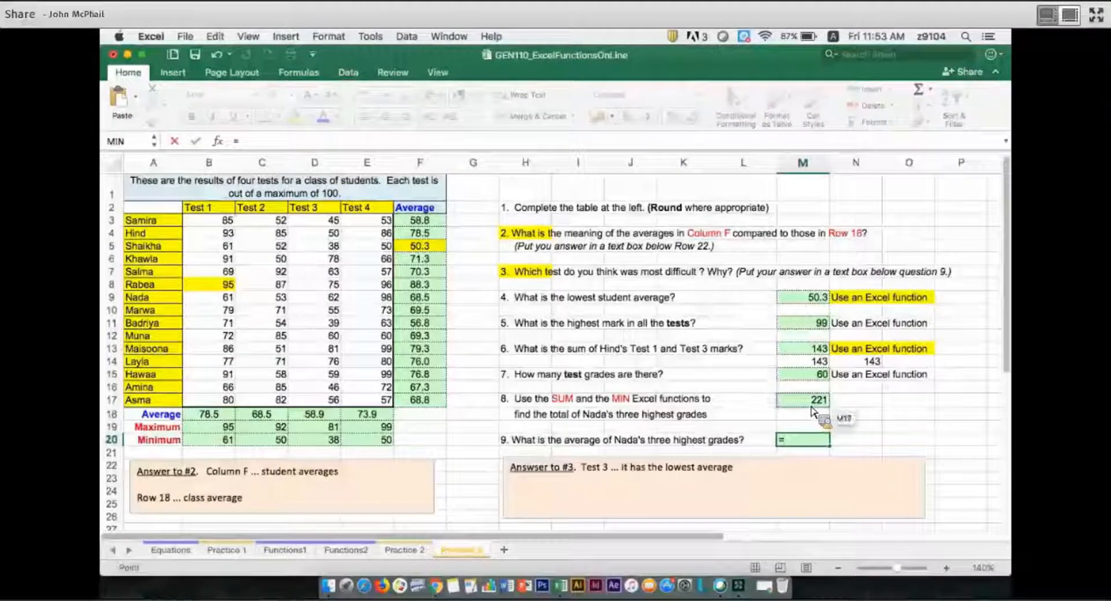
left_click(813, 411)
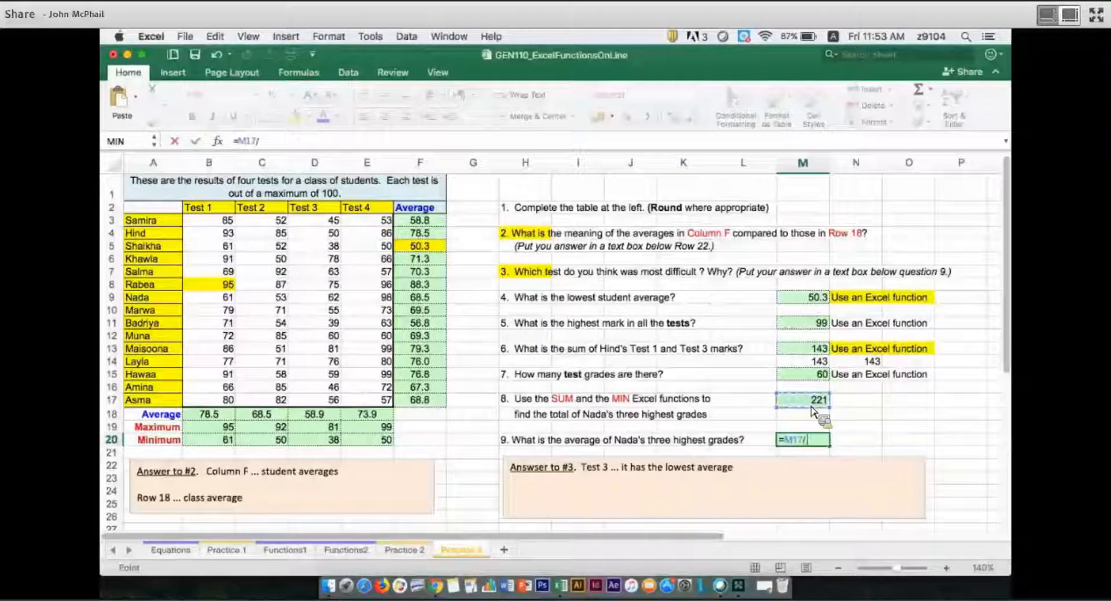
type("3")
key("Return")
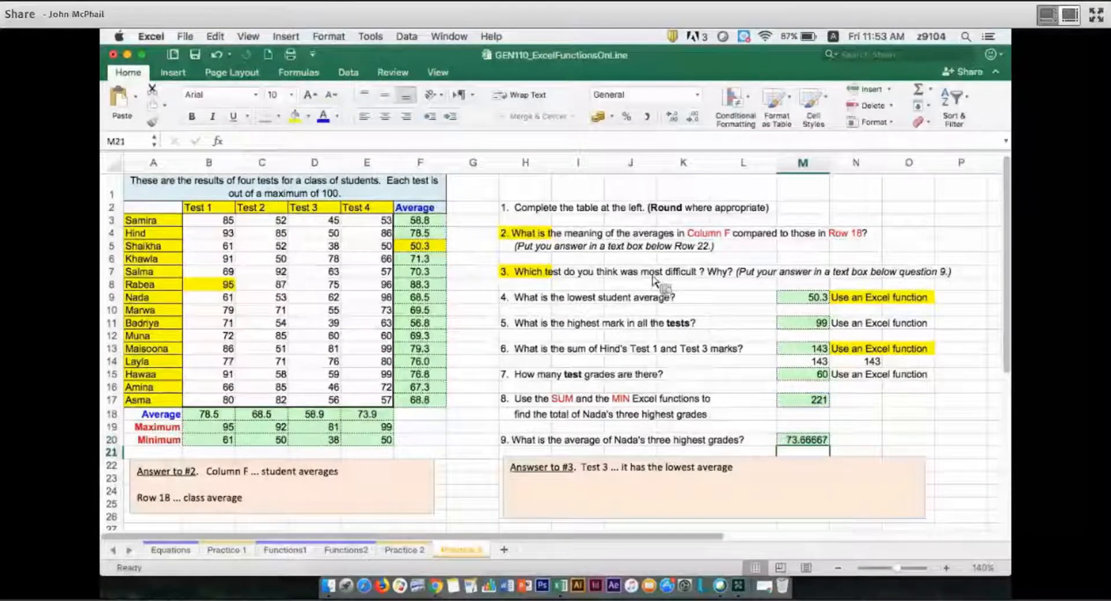
Show the question 9 answer in M20 with one decimal place and highlight the row 9 average in F9 yellow.
key("Up")
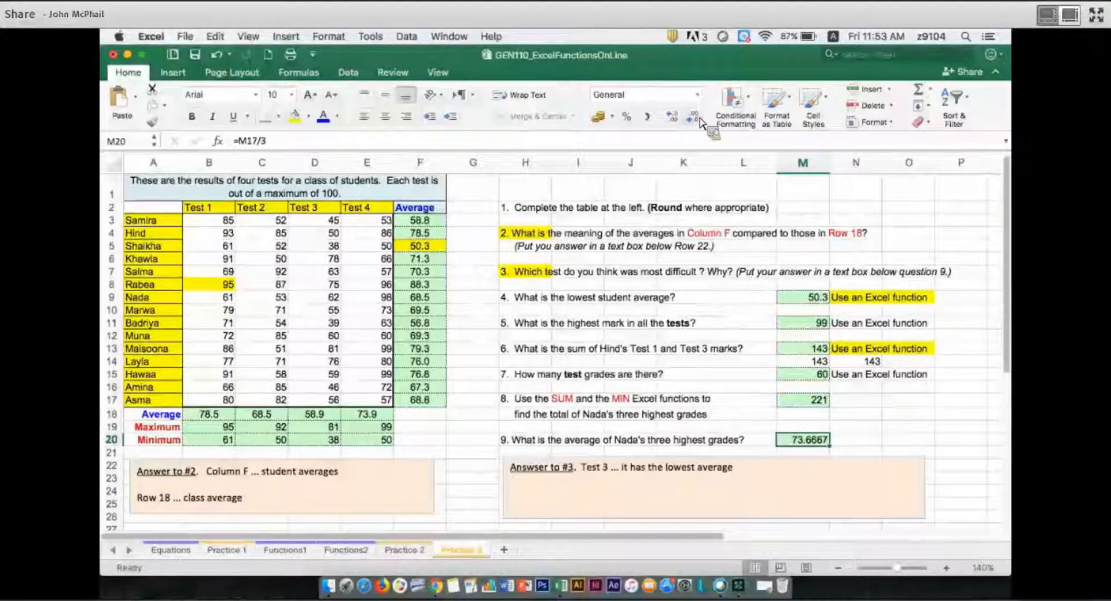
left_click(700, 120)
left_click(700, 120)
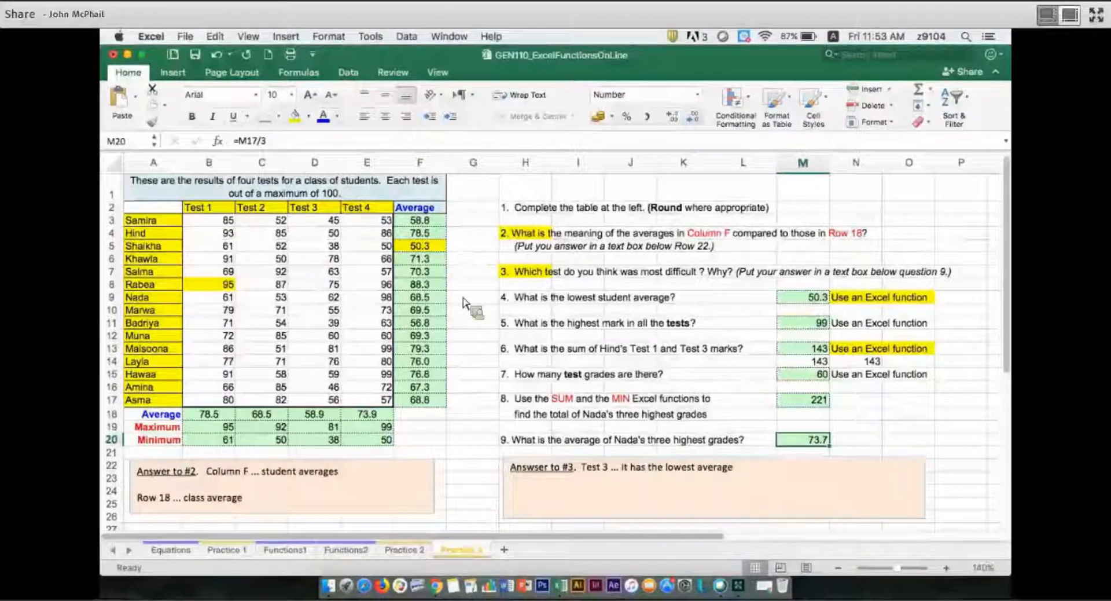
left_click(420, 295)
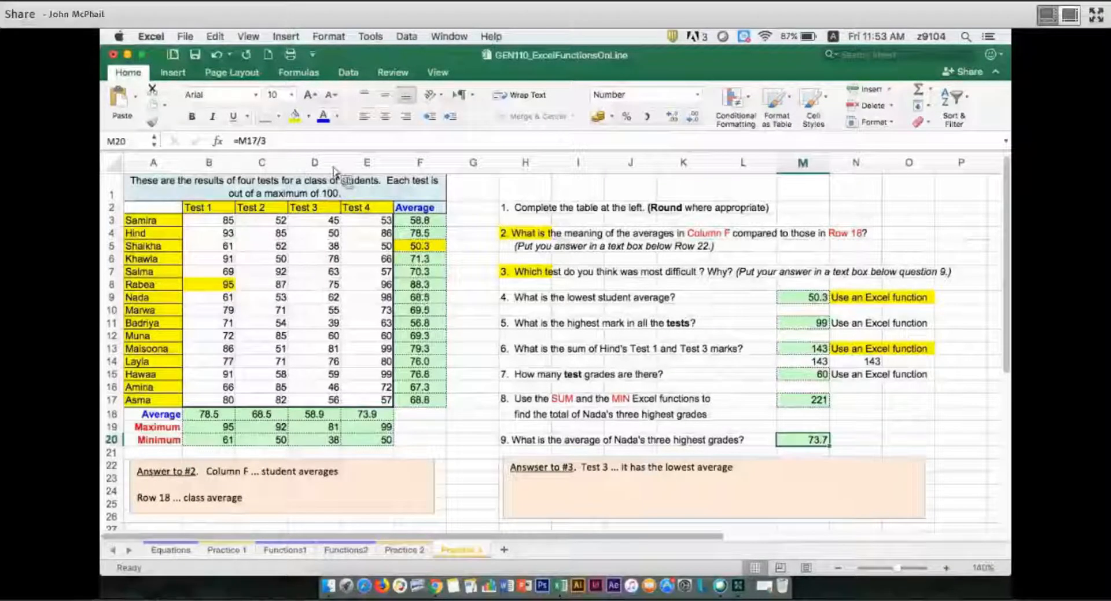
left_click(295, 115)
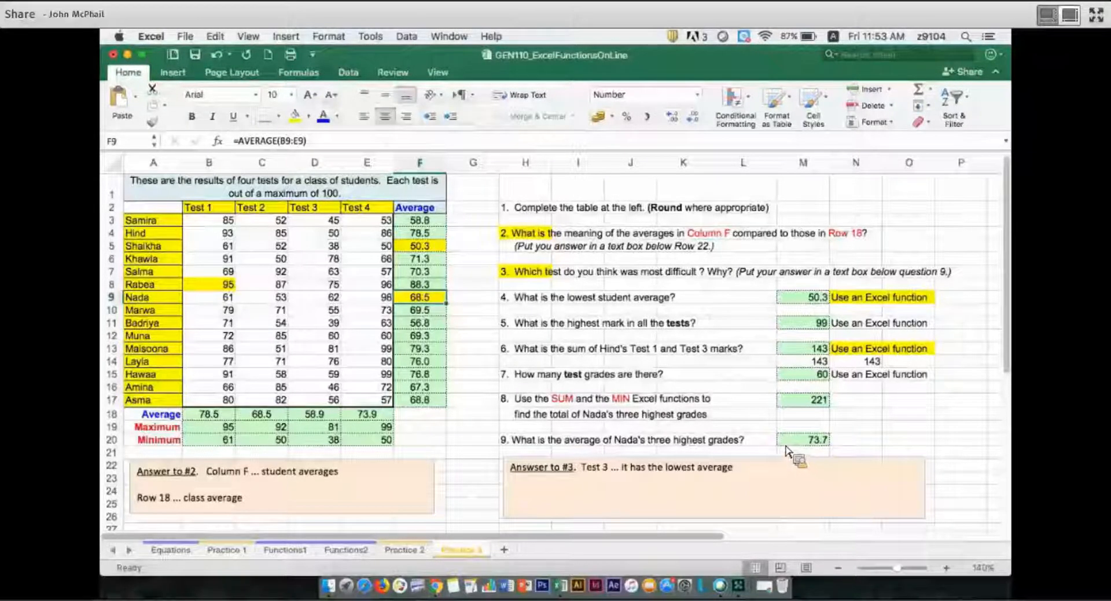
Add the heading "Average of top 3 tests" in G1 and fill the cell yellow.
left_click(474, 198)
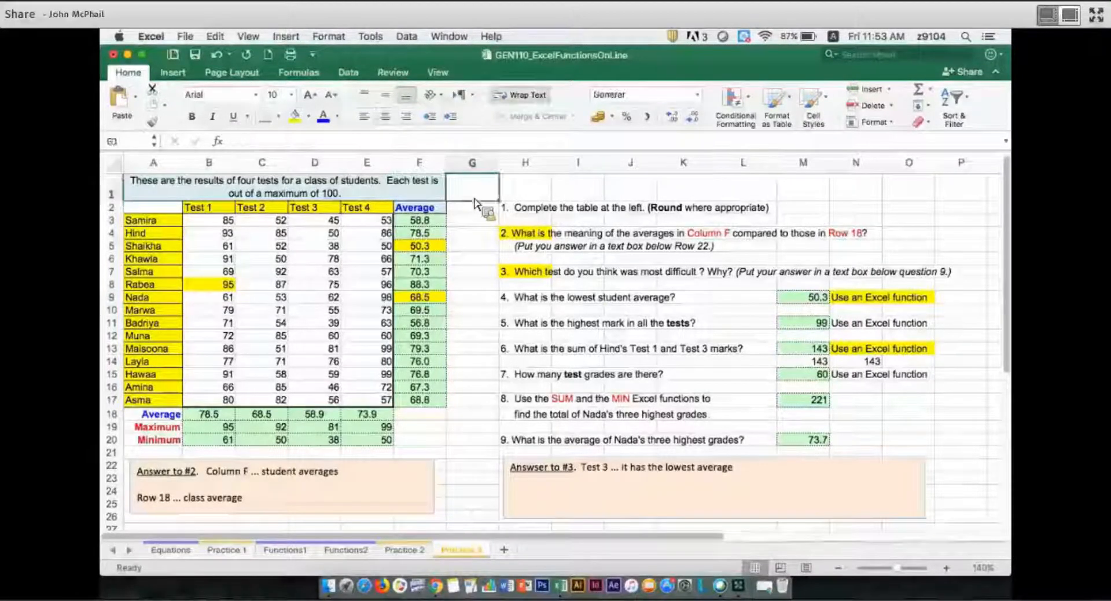
type("A")
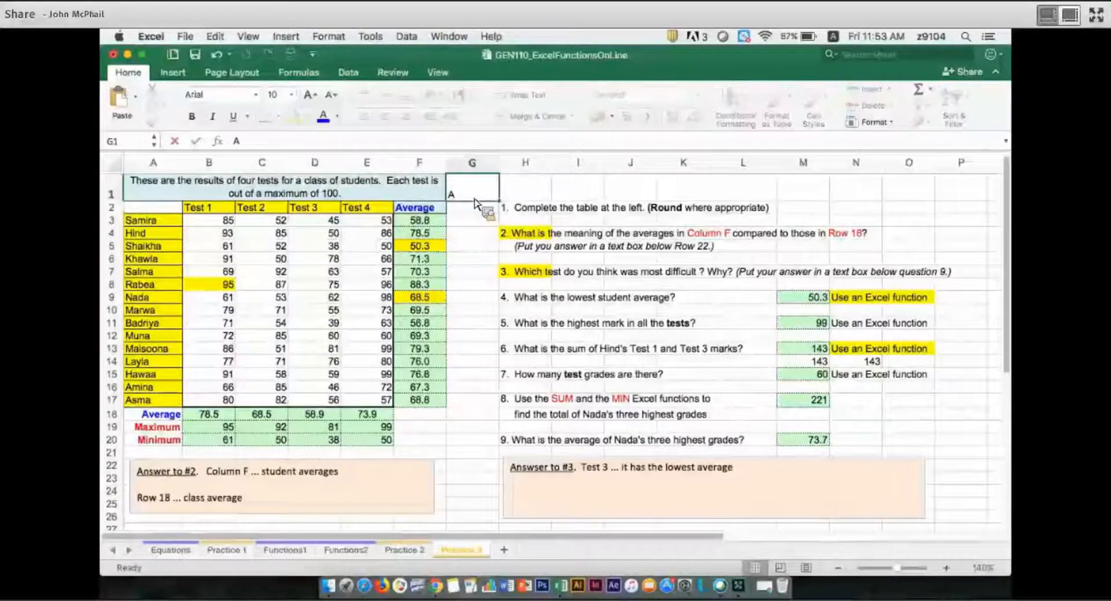
type("verage")
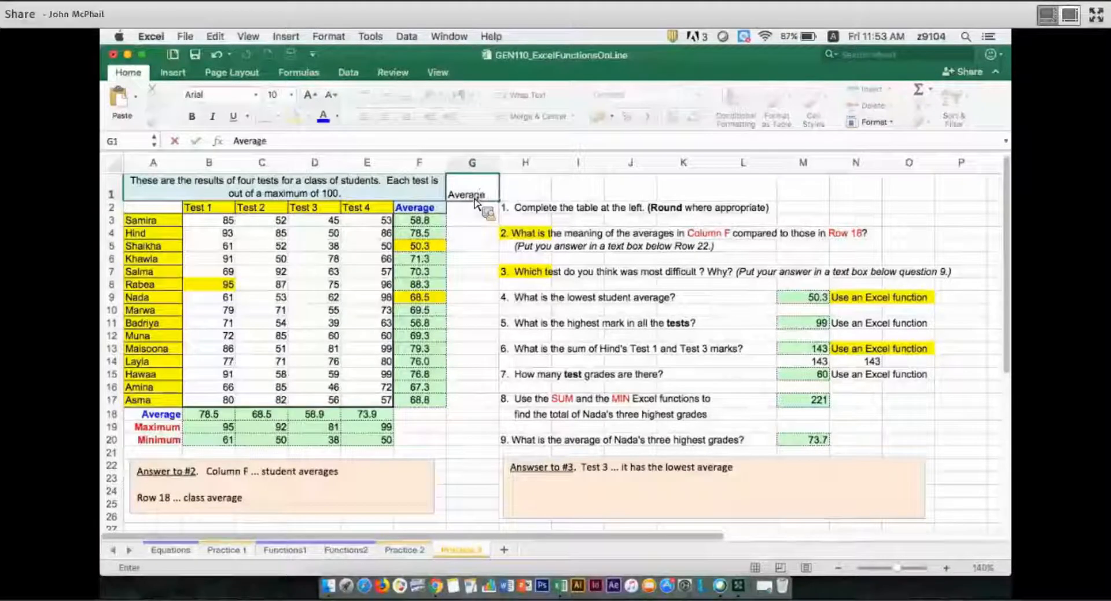
type(" of top")
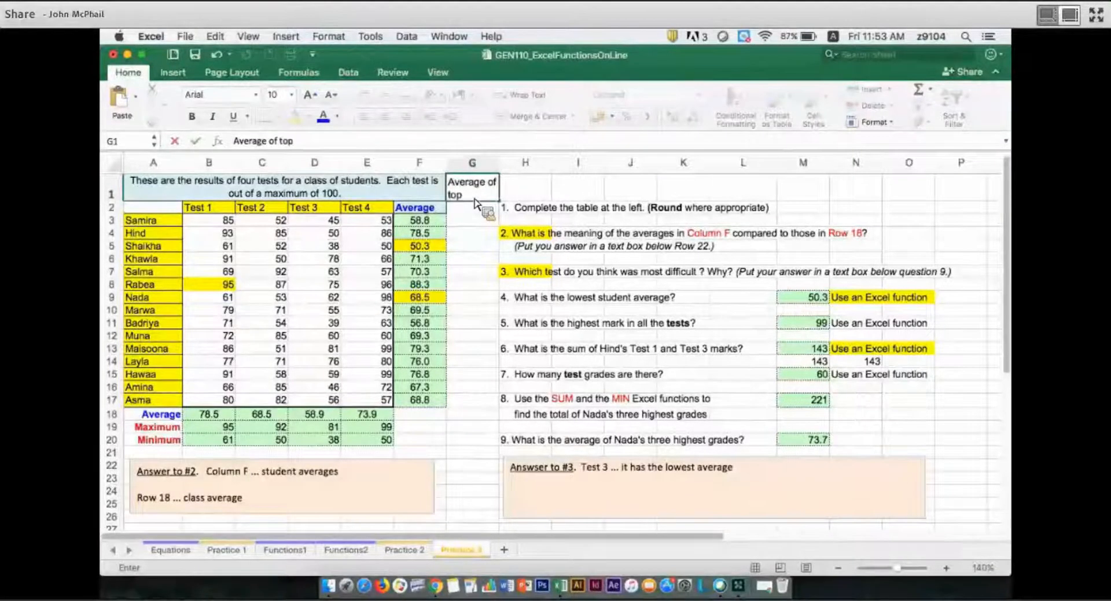
type(" 3 tests")
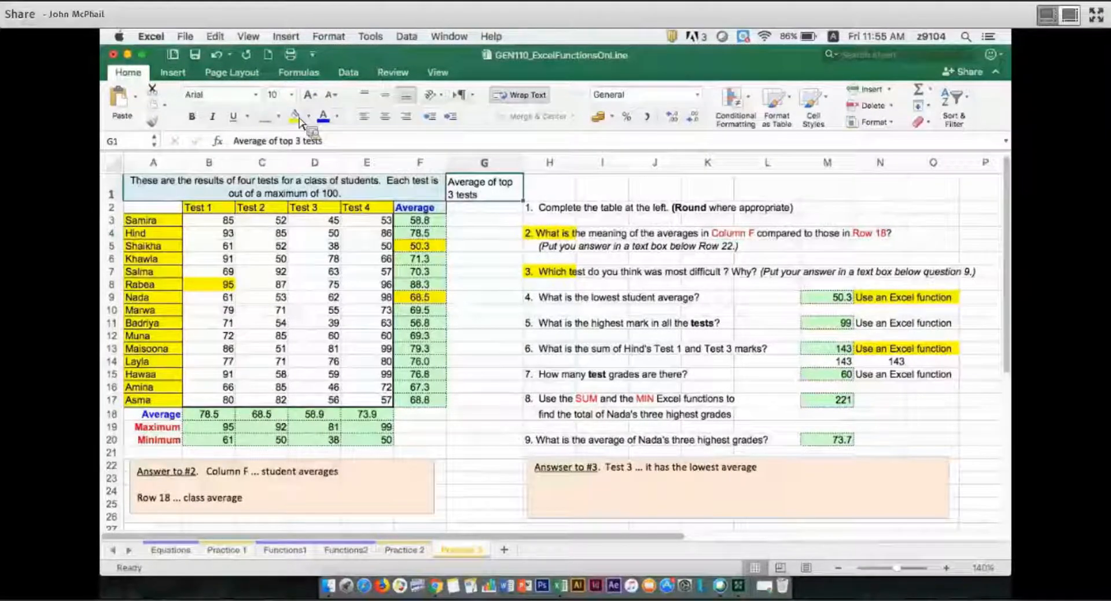
left_click(297, 116)
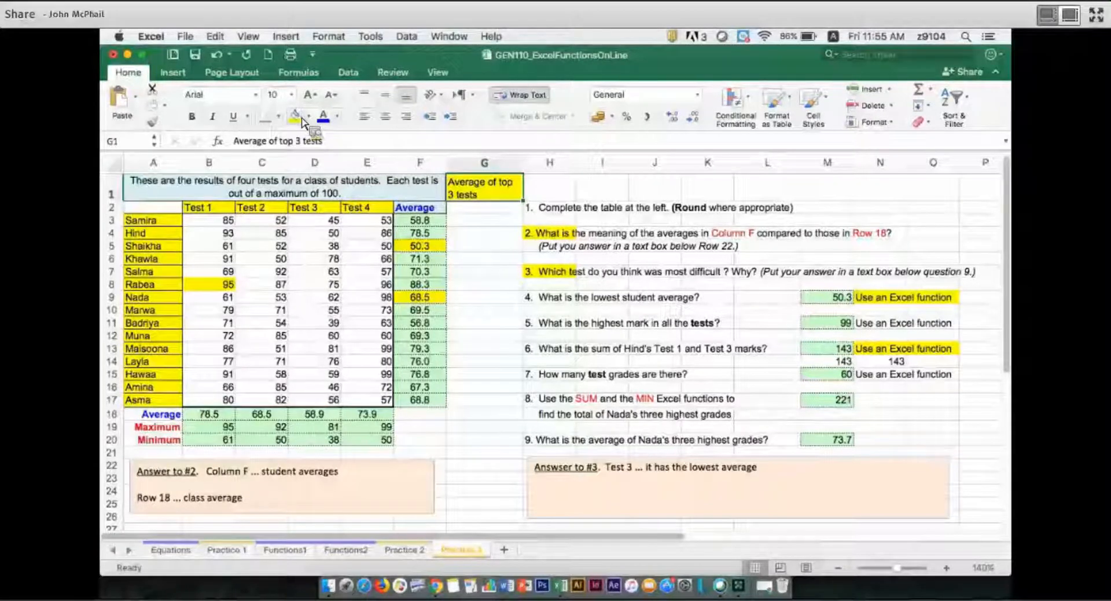
Enter =(B3+C3+E3)/3 in G3 to average the row 3 student's marks without Test 3.
left_click(490, 223)
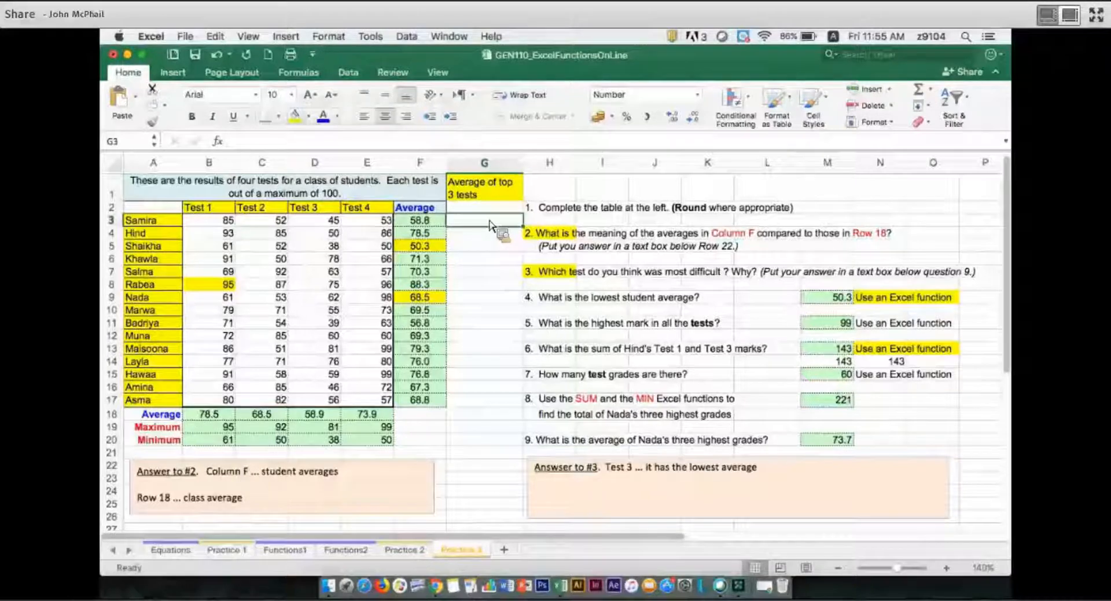
type("=")
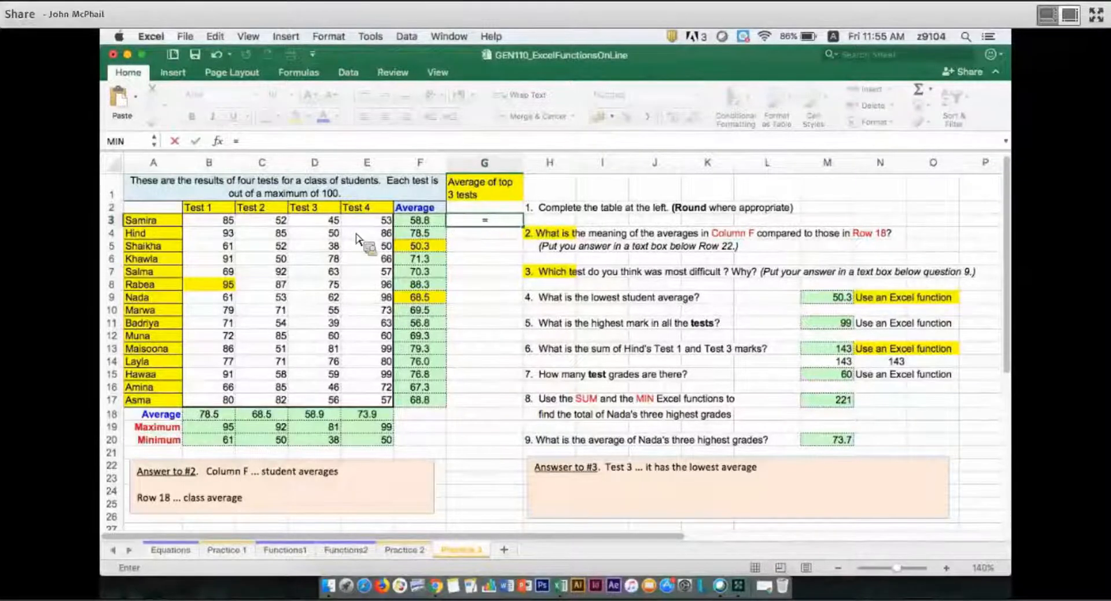
type("(")
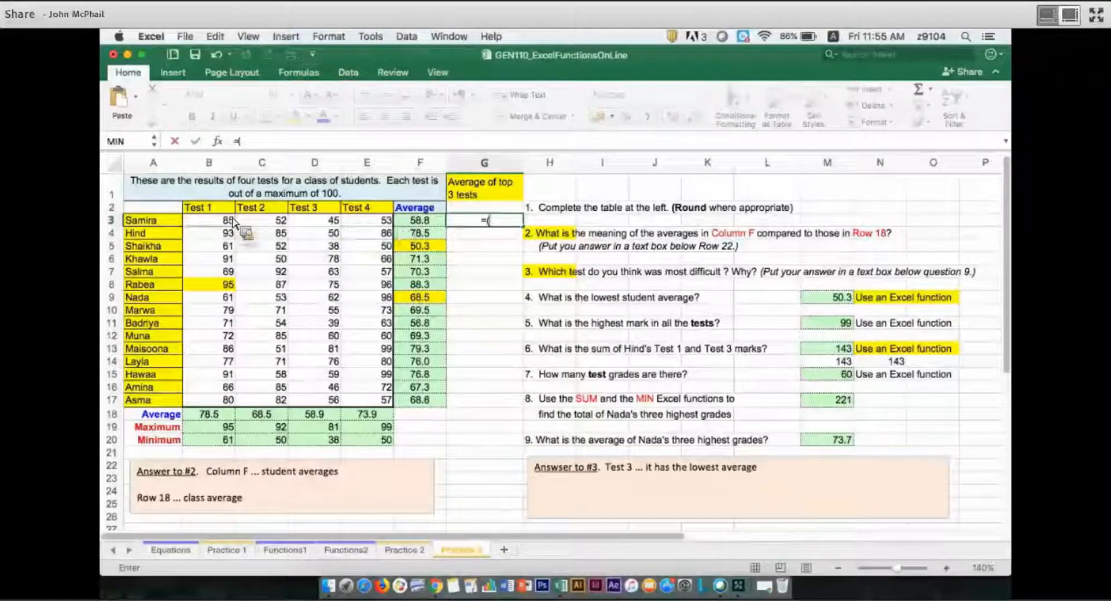
left_click(234, 222)
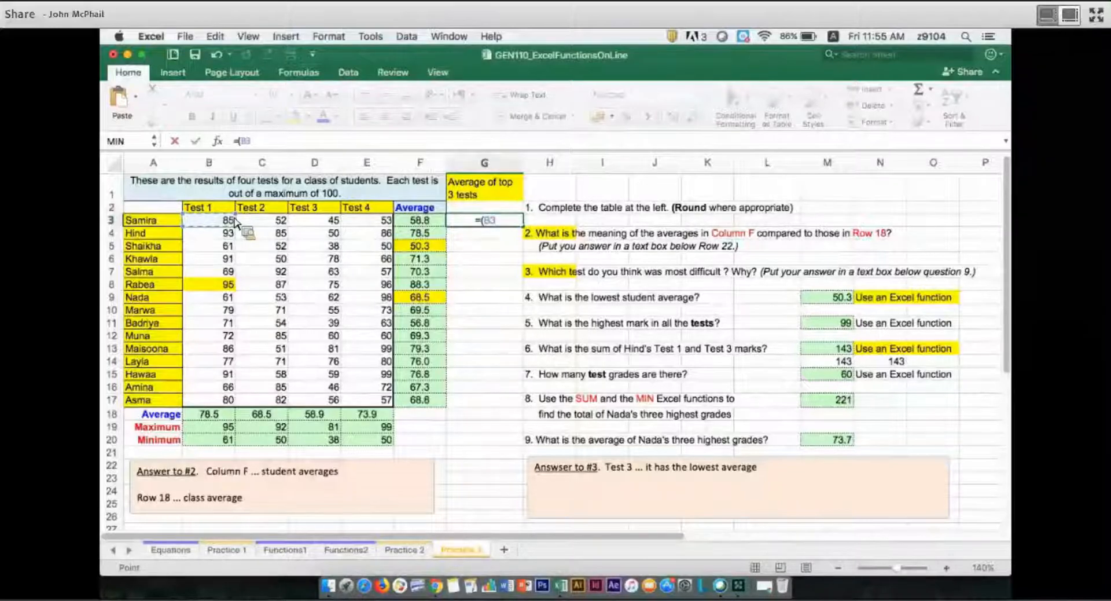
type("+")
left_click(262, 223)
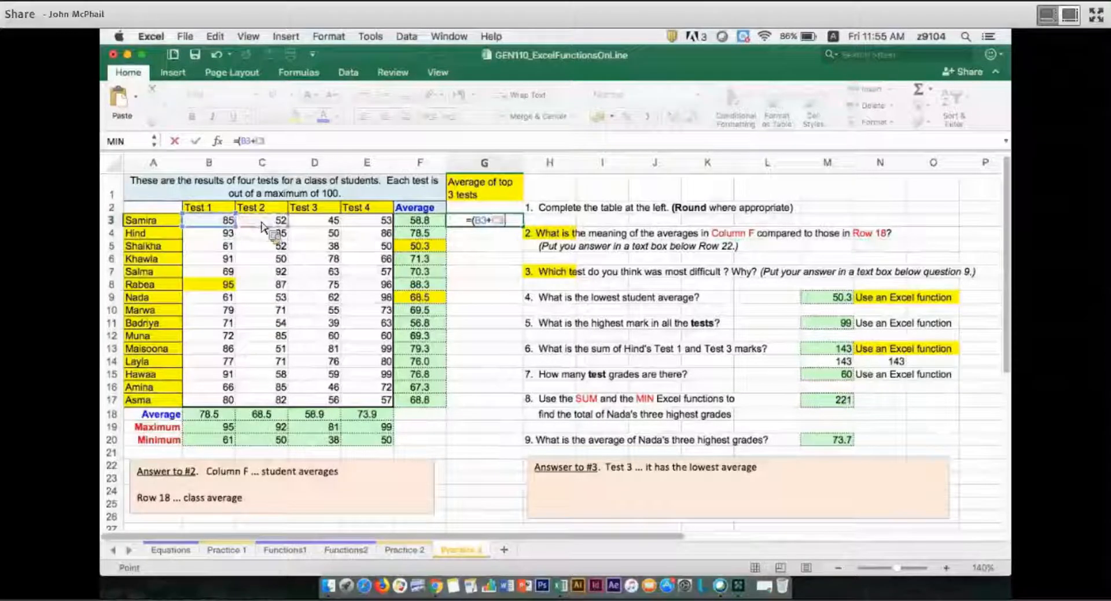
type("+")
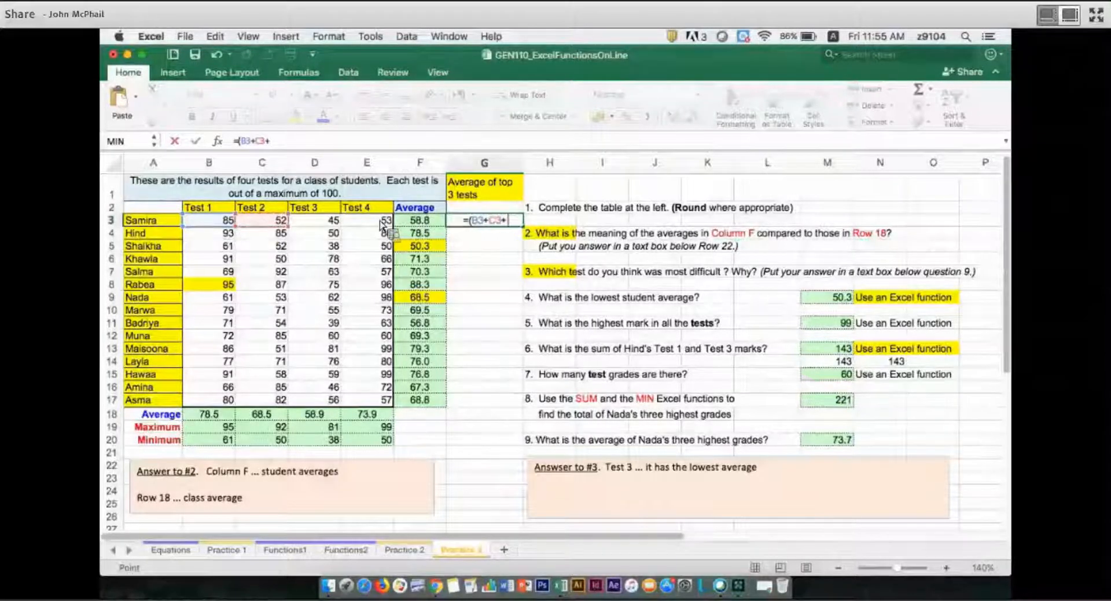
left_click(380, 224)
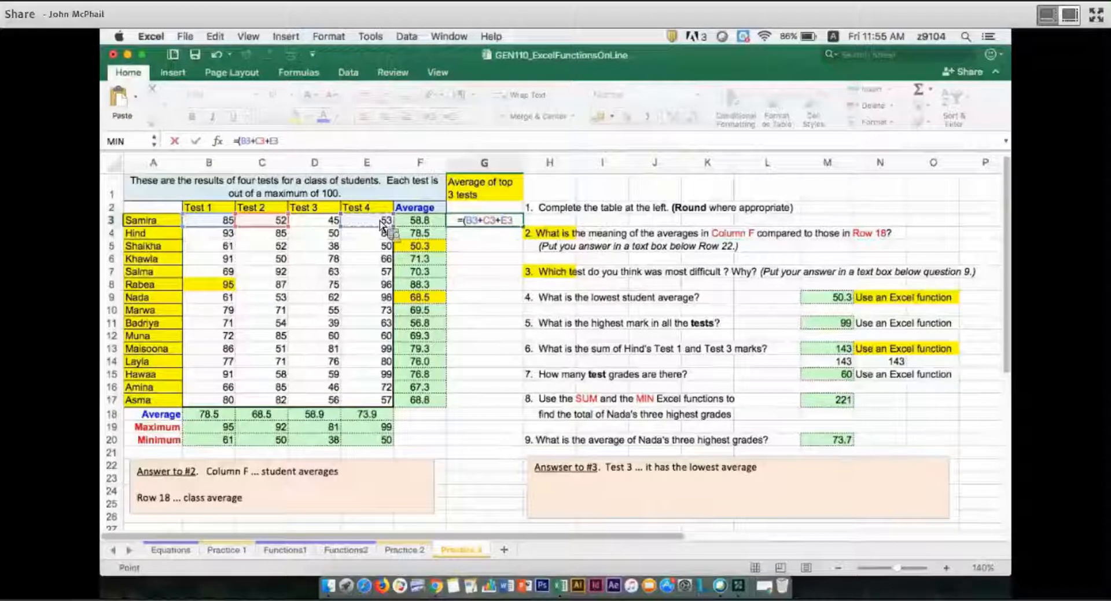
type(")/")
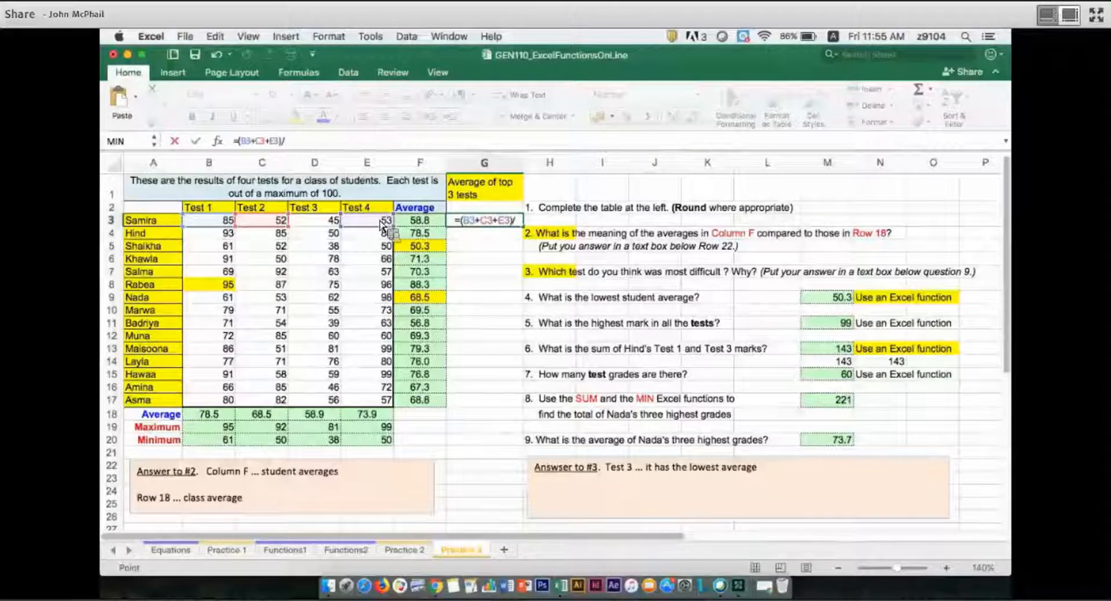
type("3")
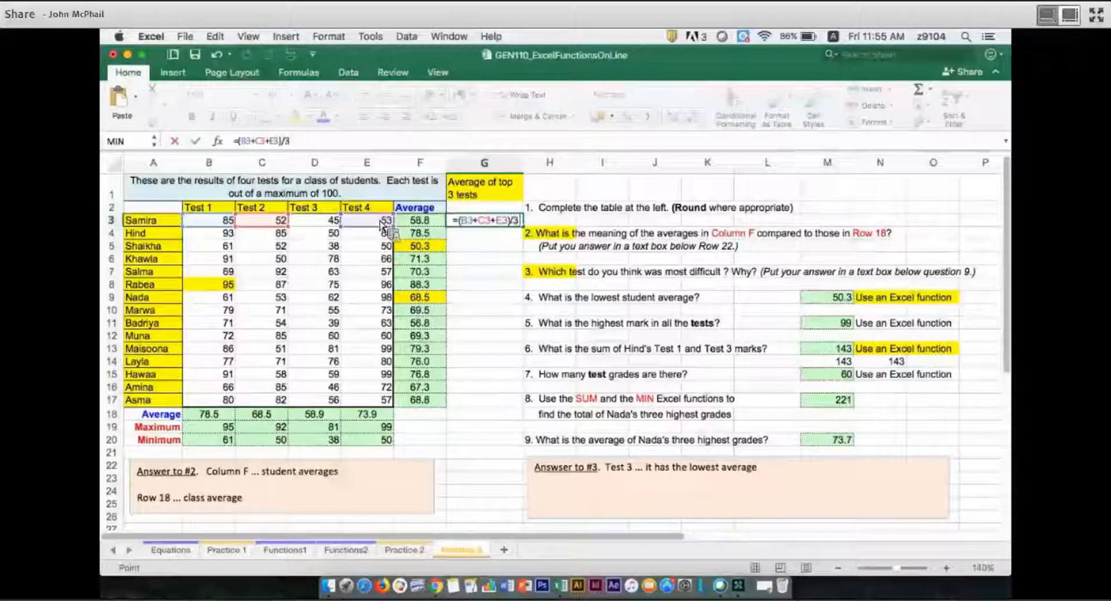
key("Return")
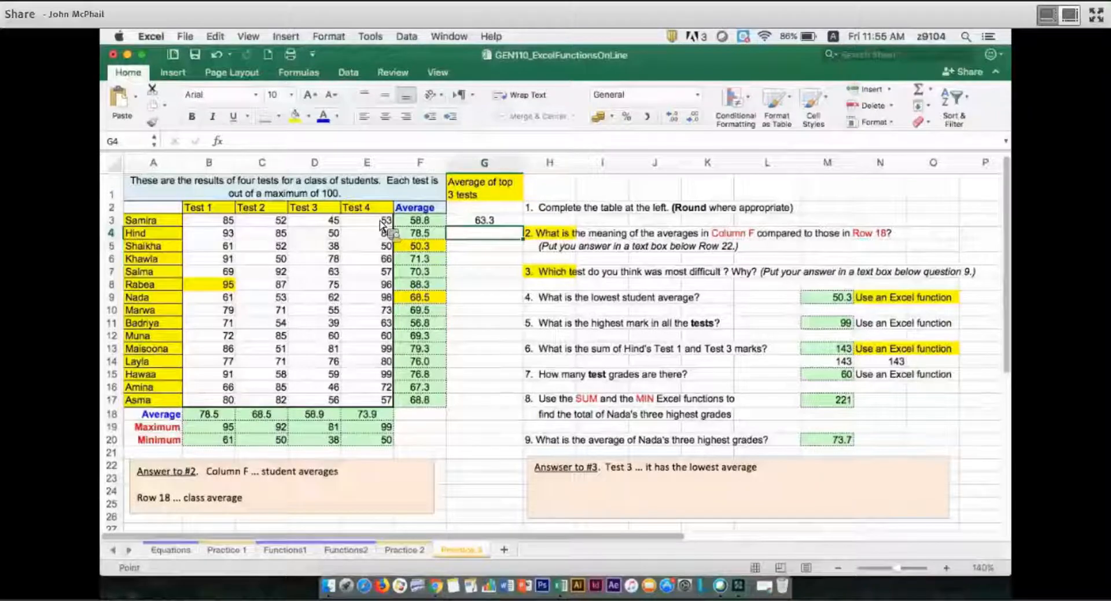
Compare the row 3 averages in F3 and G3 and copy the G3 formula down through G17.
left_click(479, 223)
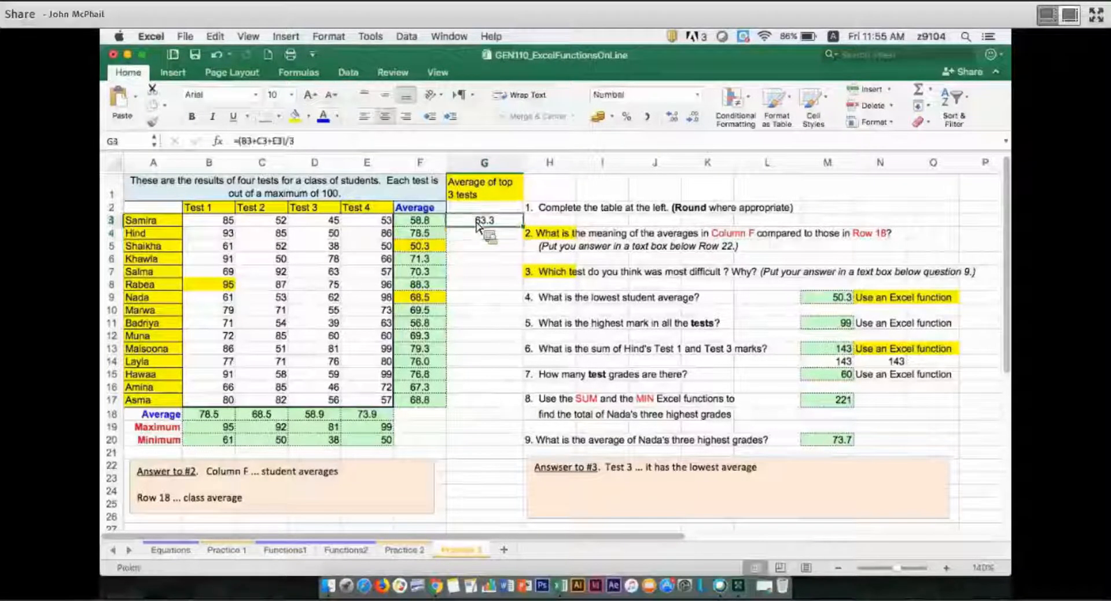
left_click(442, 222)
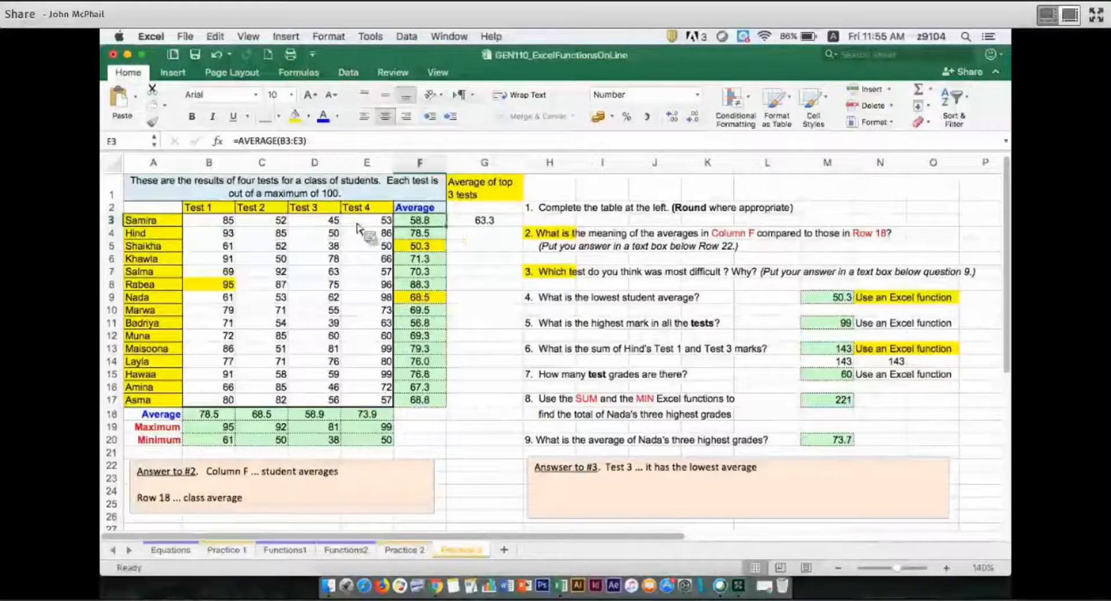
left_click(325, 225)
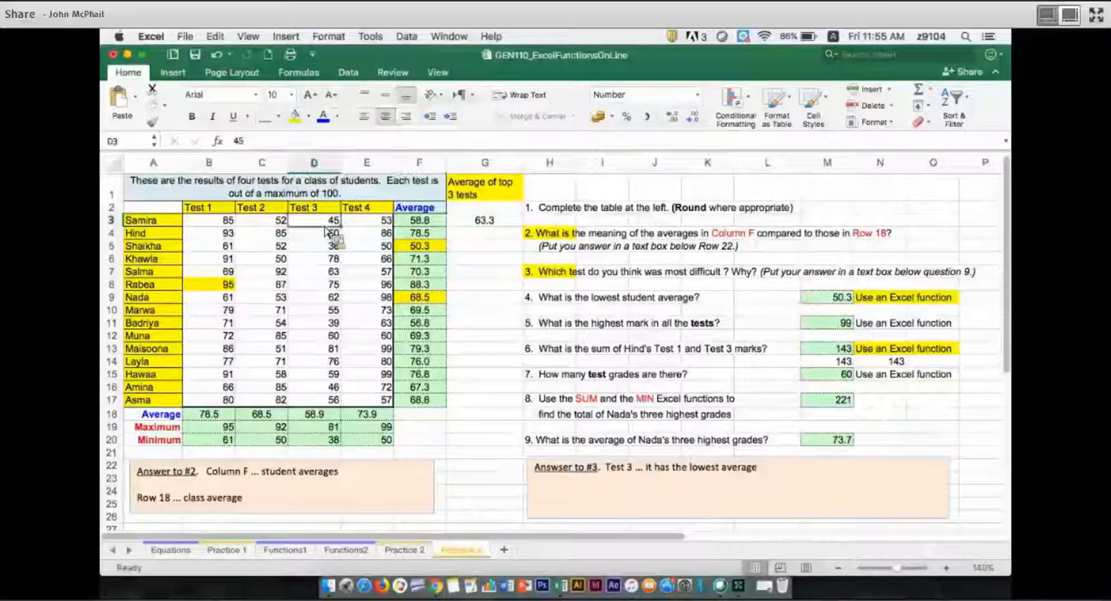
left_click(418, 221)
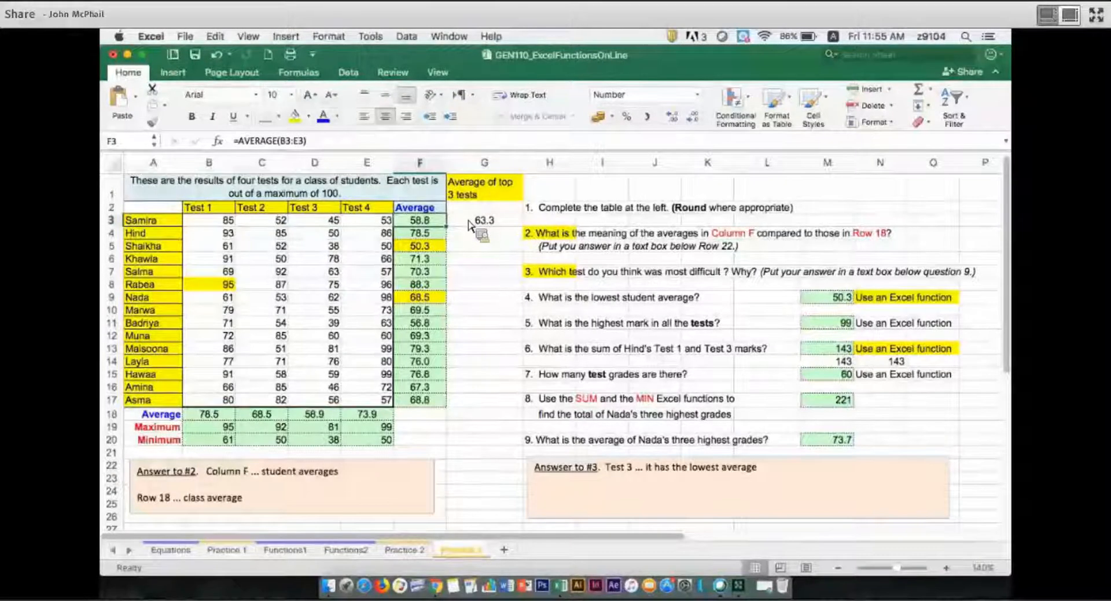
left_click(469, 224)
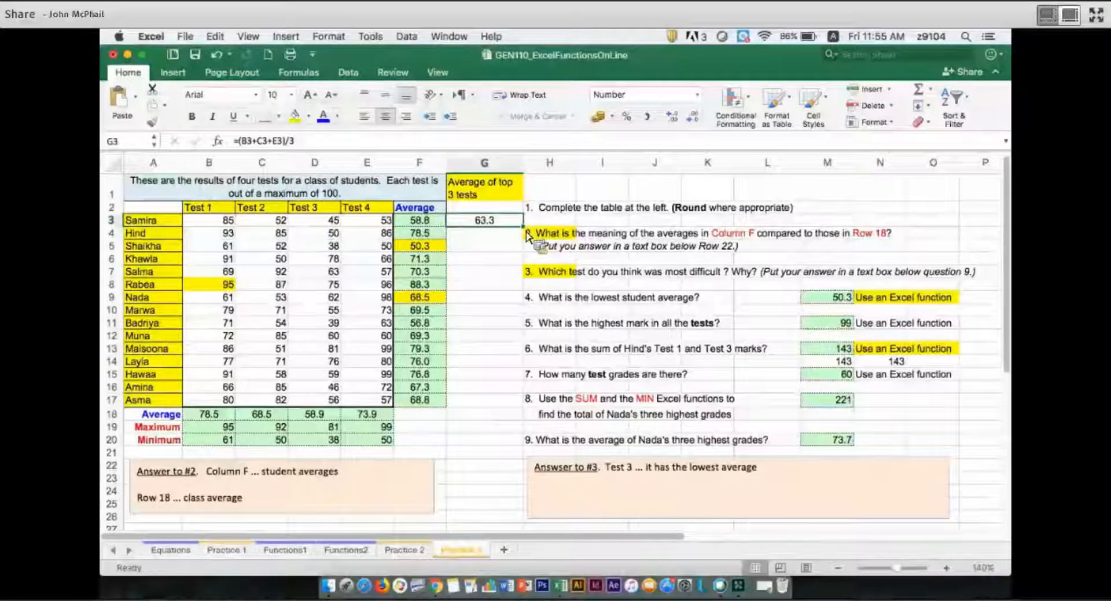
left_click_drag(527, 237, 518, 411)
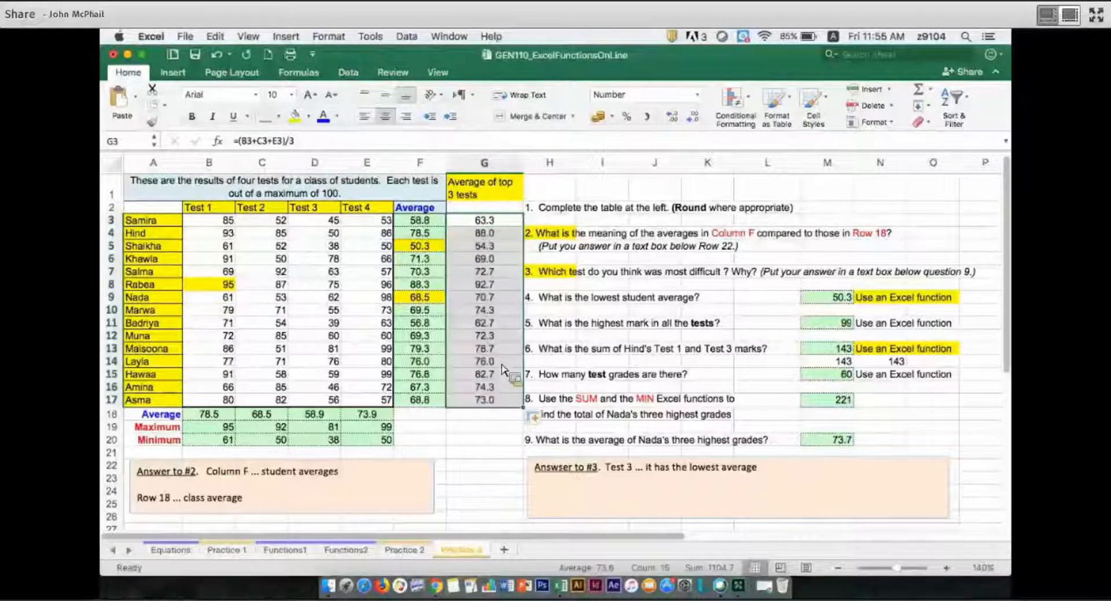
Examine the copied formula in G14, the marks in row 6 and the cells referenced by the G3 formula.
left_click(500, 362)
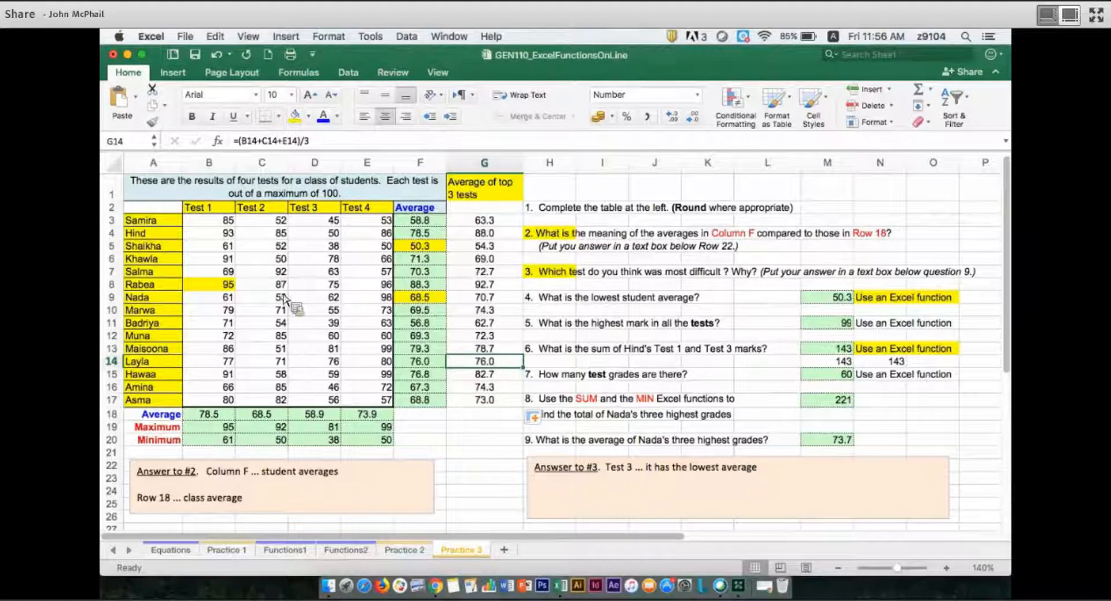
left_click(119, 262)
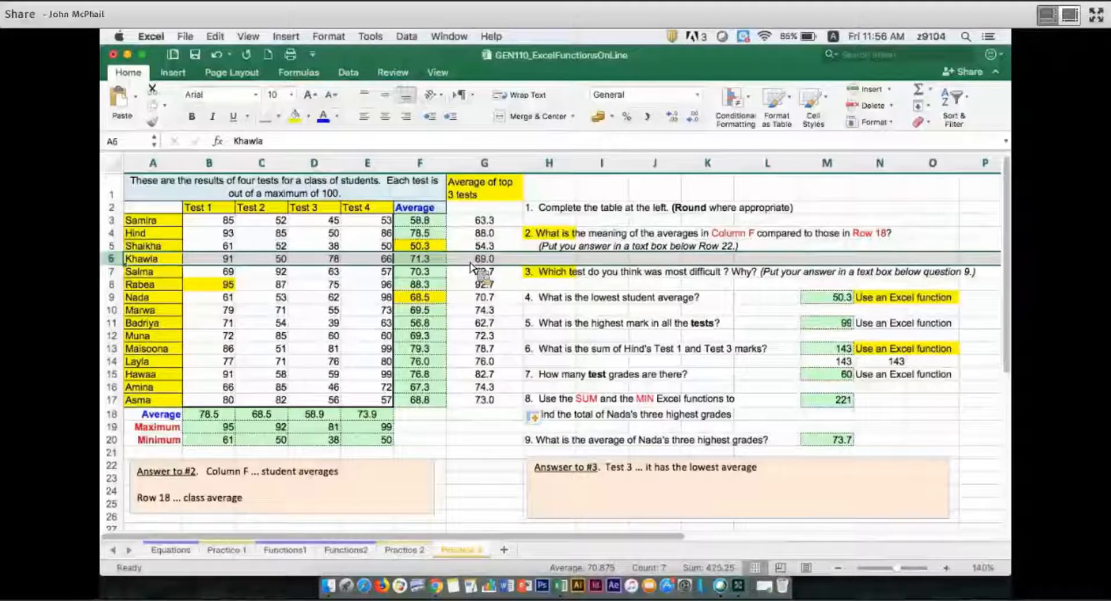
left_click(490, 222)
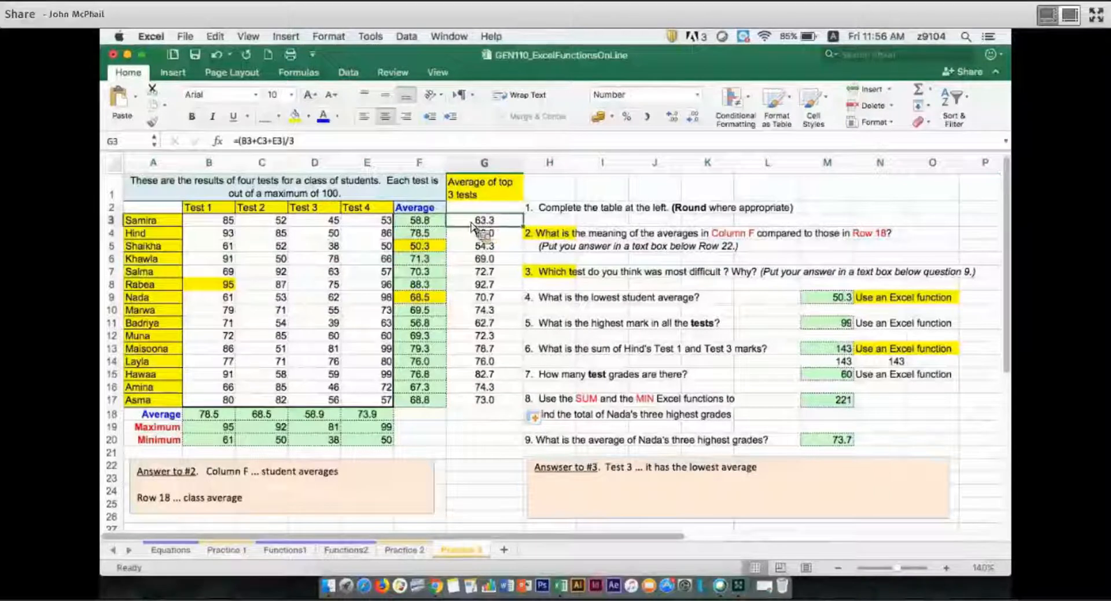
double_click(475, 223)
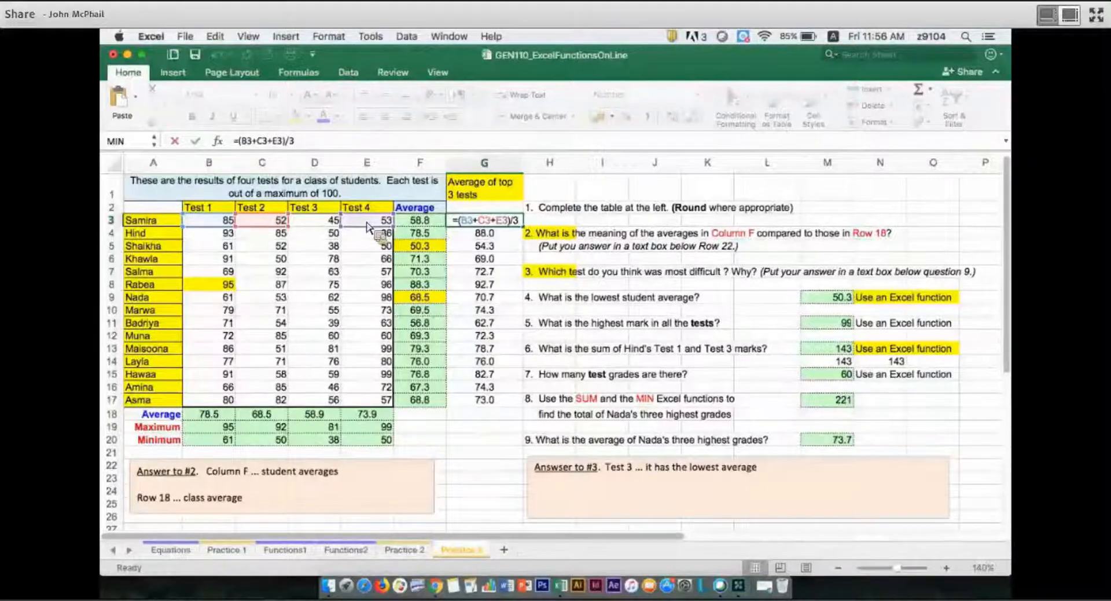
key("Return")
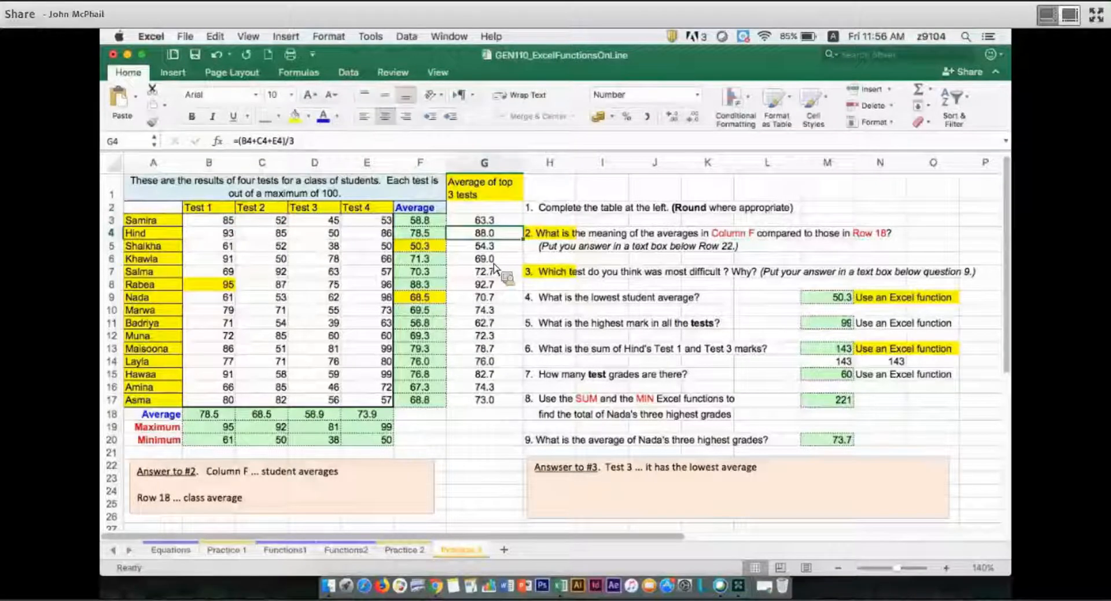
Check the cells referenced by the G6 formula and clear the contents of G3:G17.
double_click(491, 258)
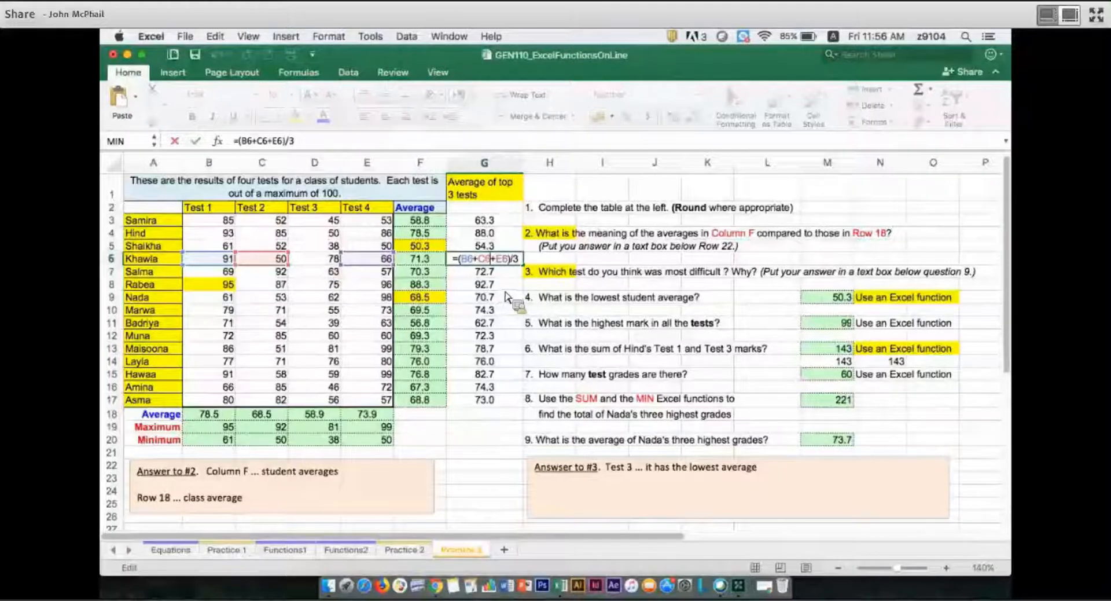
key("Return")
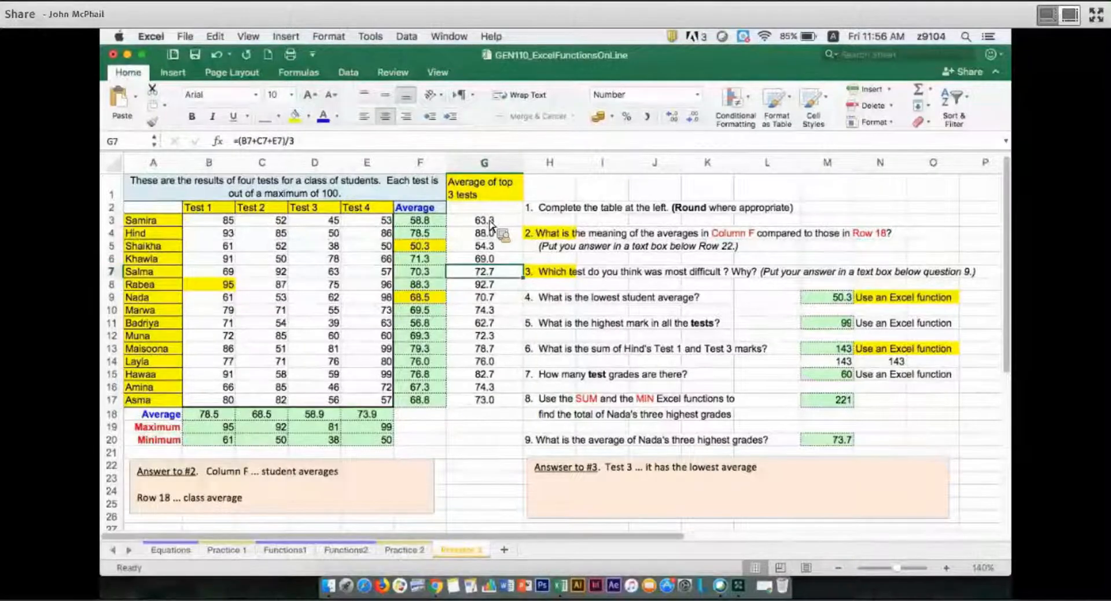
left_click(491, 221)
left_click_drag(508, 397, 513, 410)
right_click(511, 410)
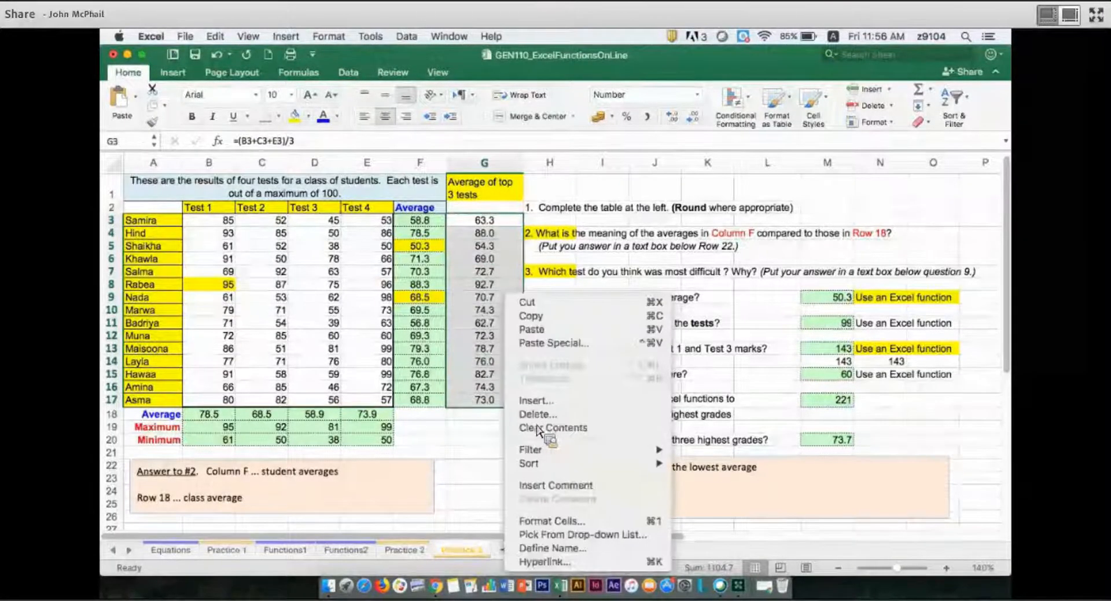
left_click(538, 428)
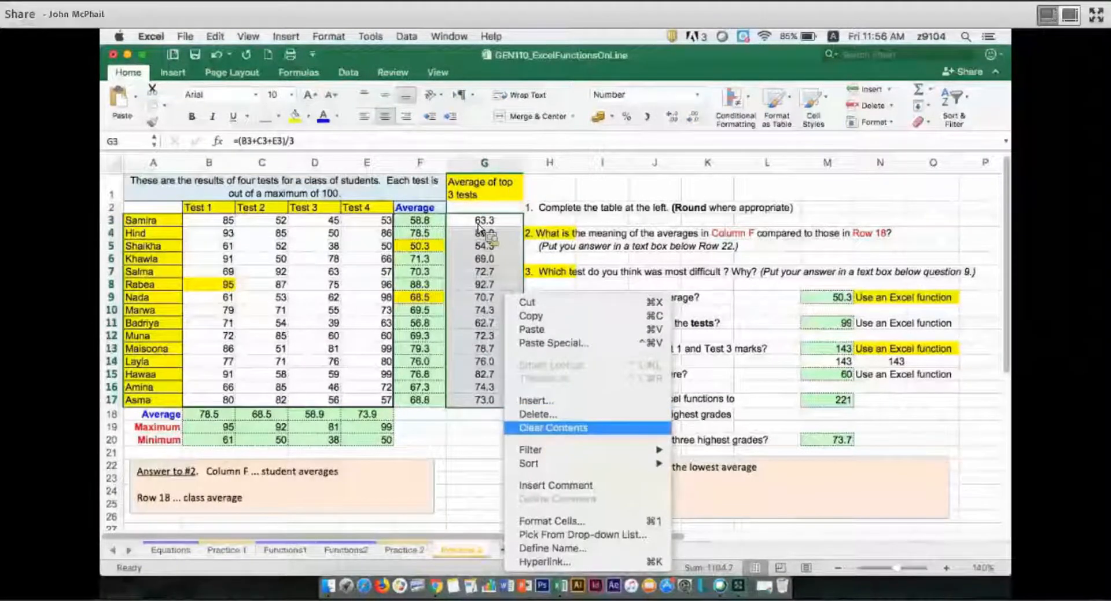
Enter =SUM(B3:E3) in G3 to total the row 3 student's four test marks.
left_click(478, 225)
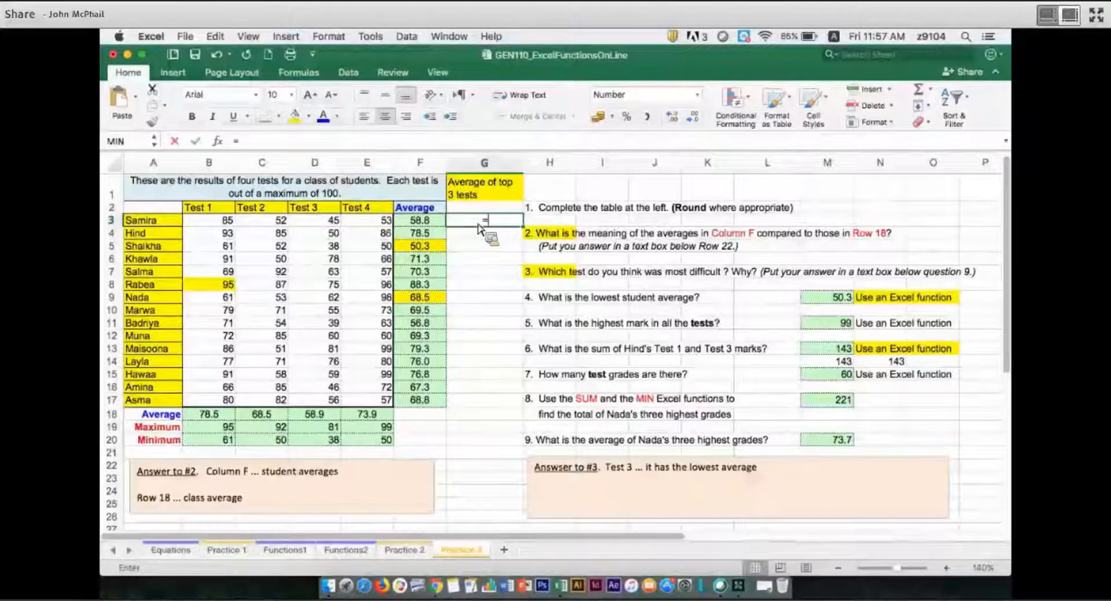
type("=sum")
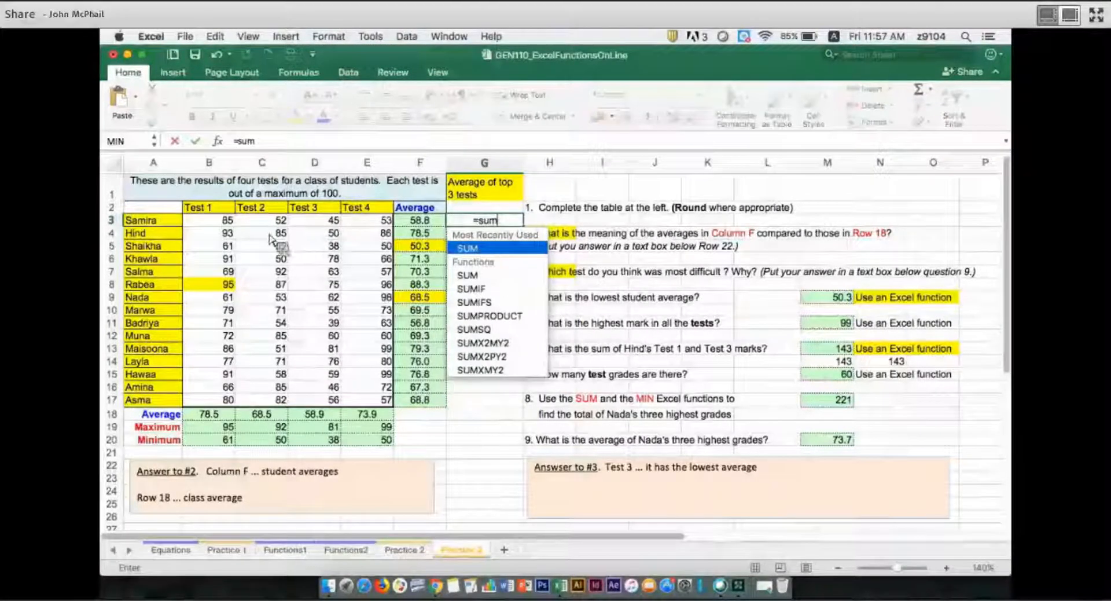
key("Tab")
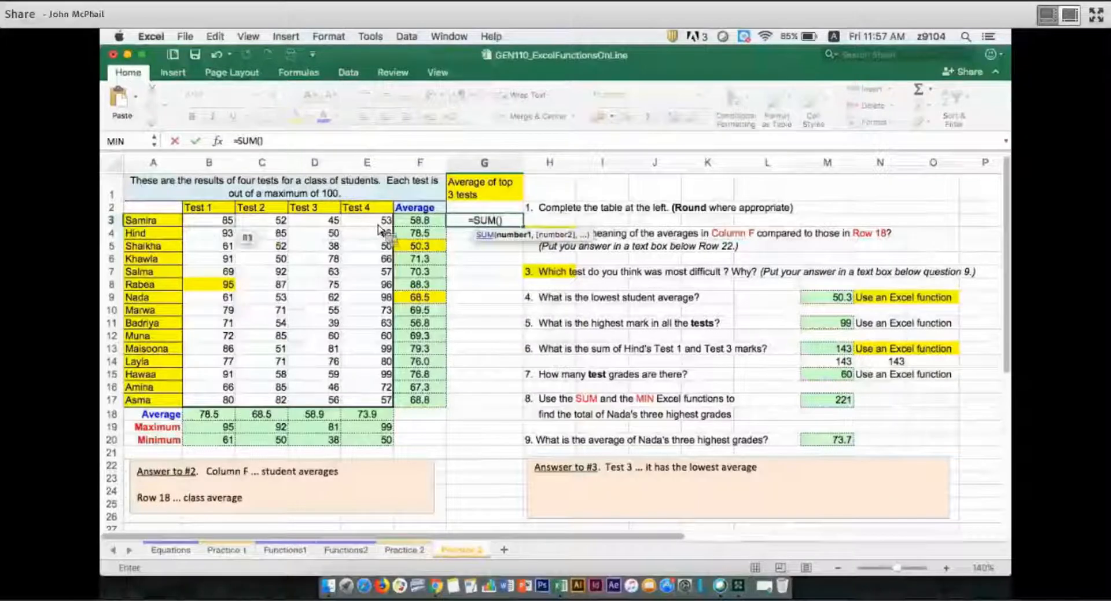
left_click_drag(199, 220, 382, 231)
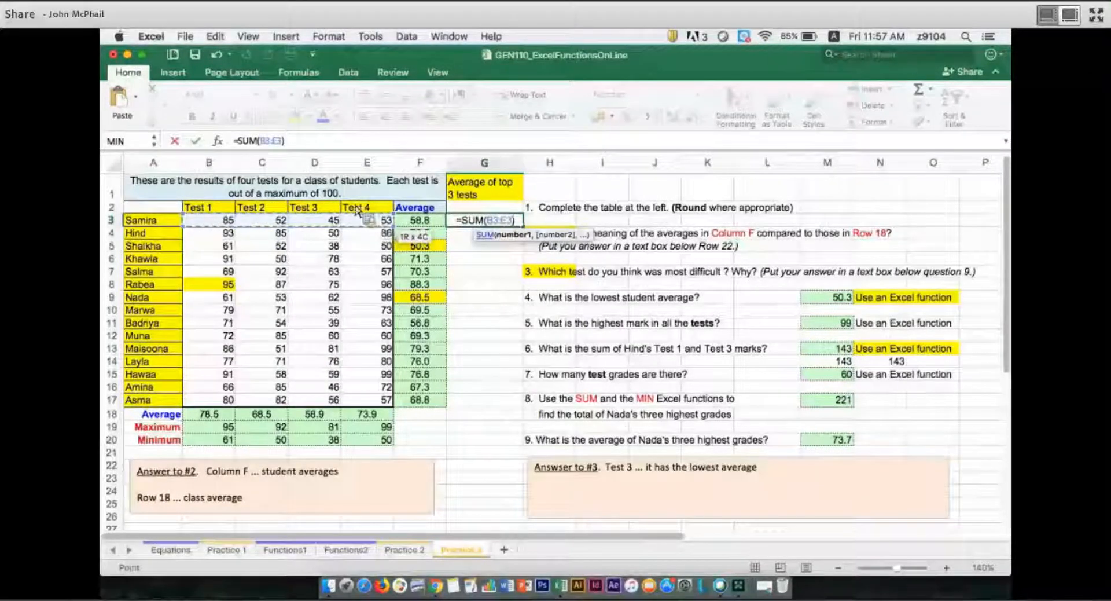
key("Return")
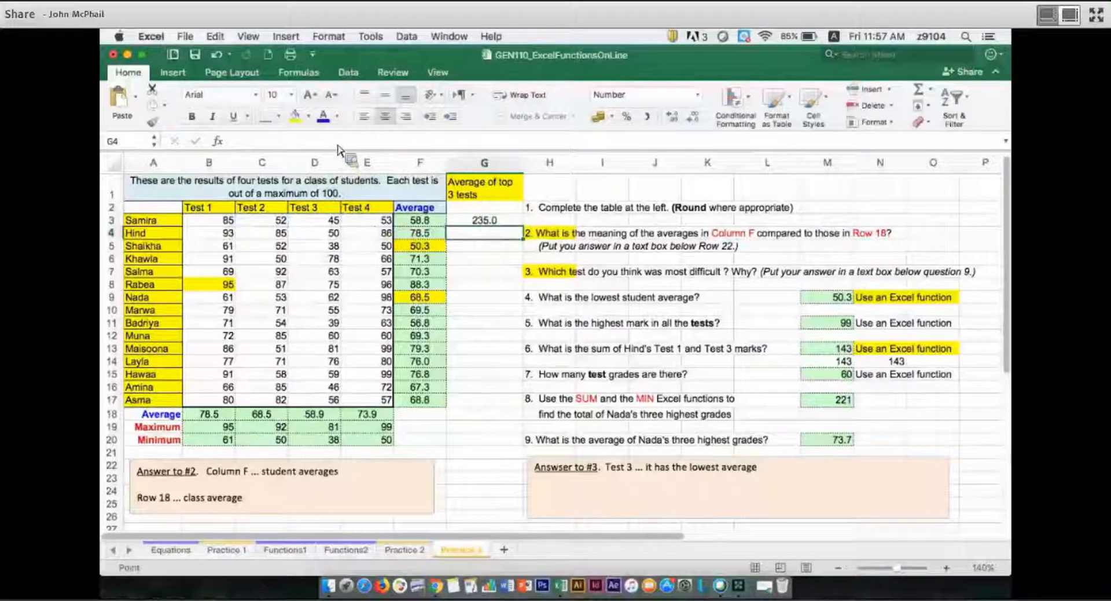
Extend the G3 formula with -MIN(B3:E3) to subtract the student's lowest mark from the total.
key("Up")
left_click(338, 145)
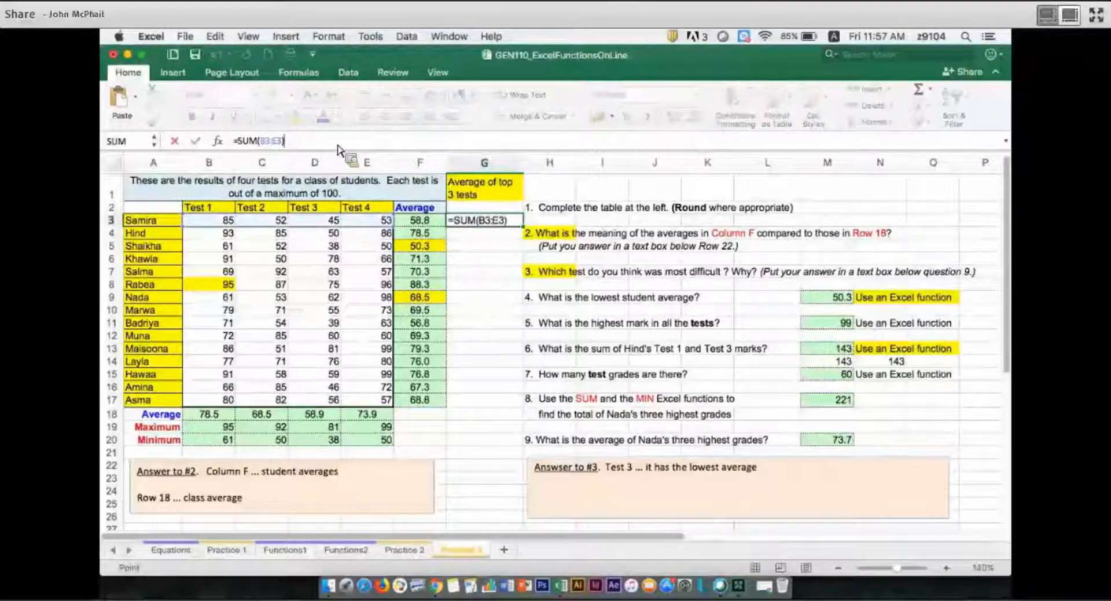
type("-min")
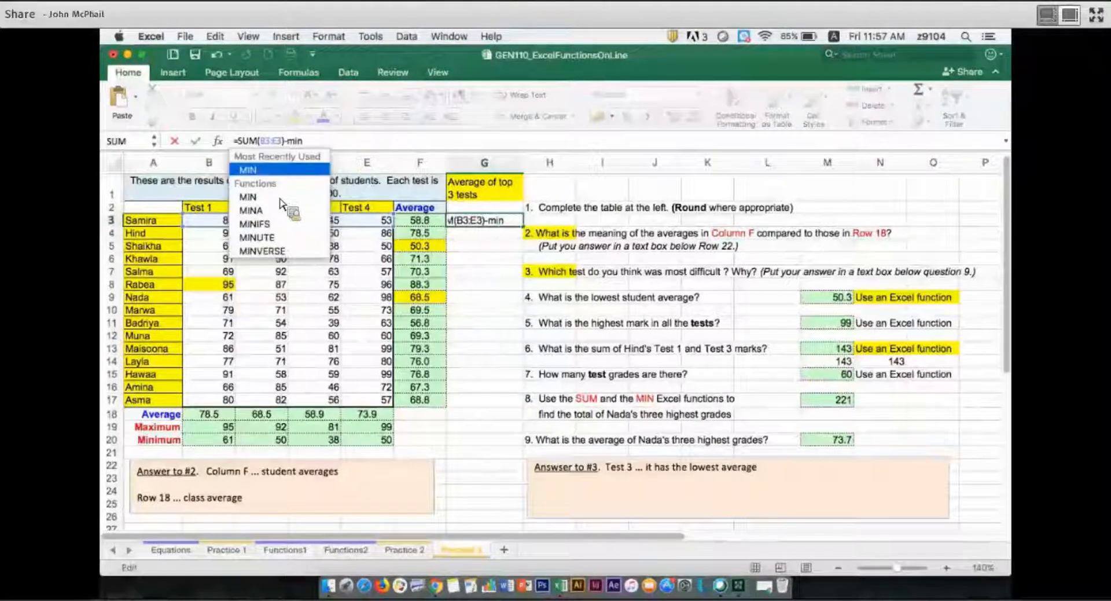
key("Down")
key("Tab")
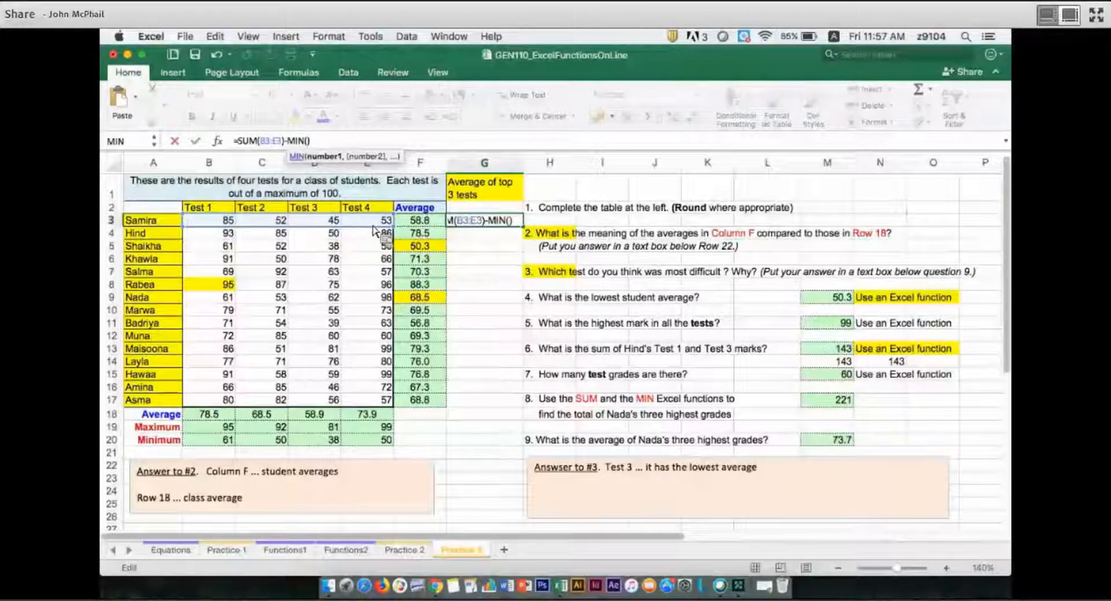
left_click_drag(208, 222, 377, 230)
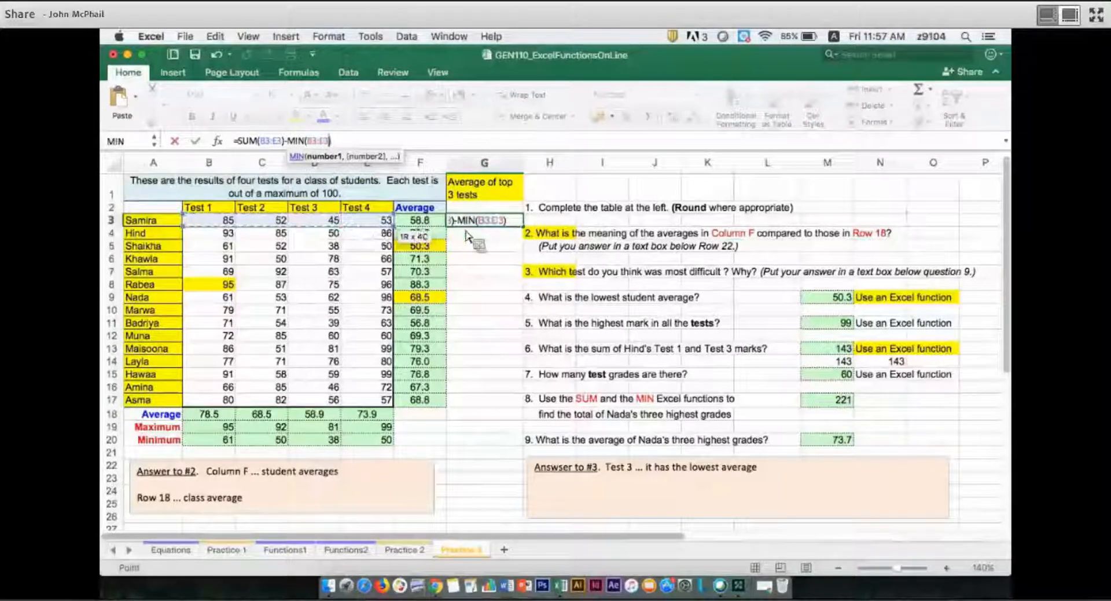
key("Return")
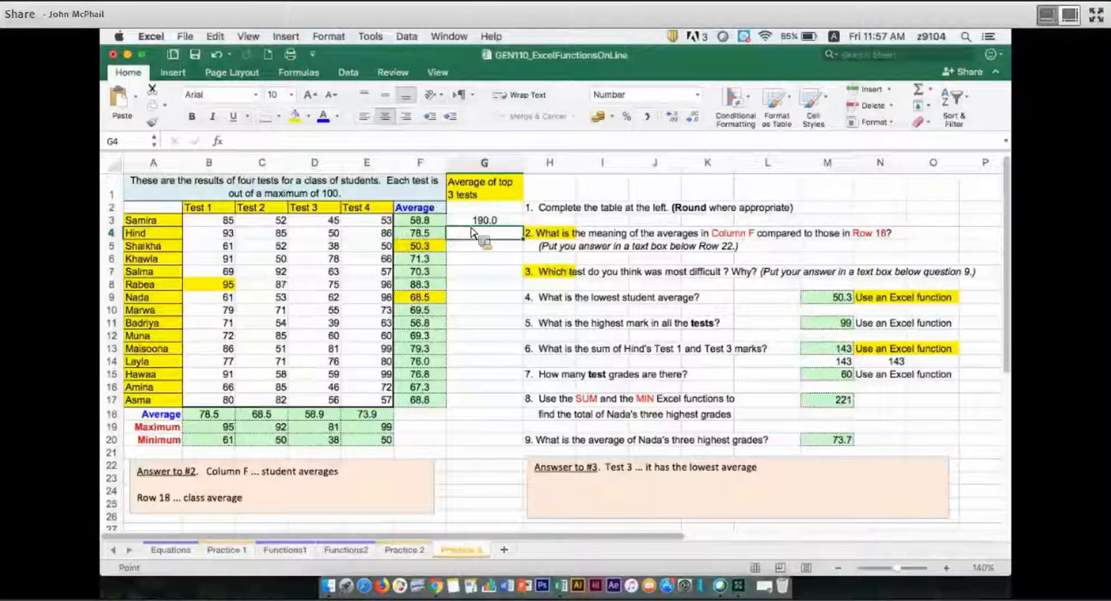
Enclose the G3 expression in parentheses and divide it by 3, making it =(SUM(B3:E3)-MIN(B3:E3))/3.
key("Up")
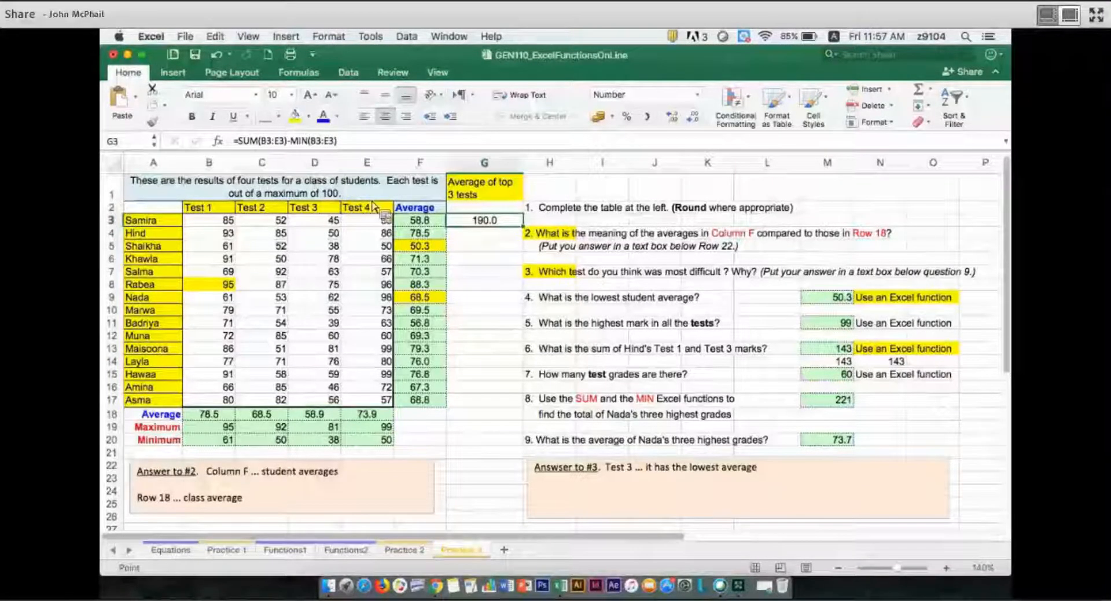
key("F2")
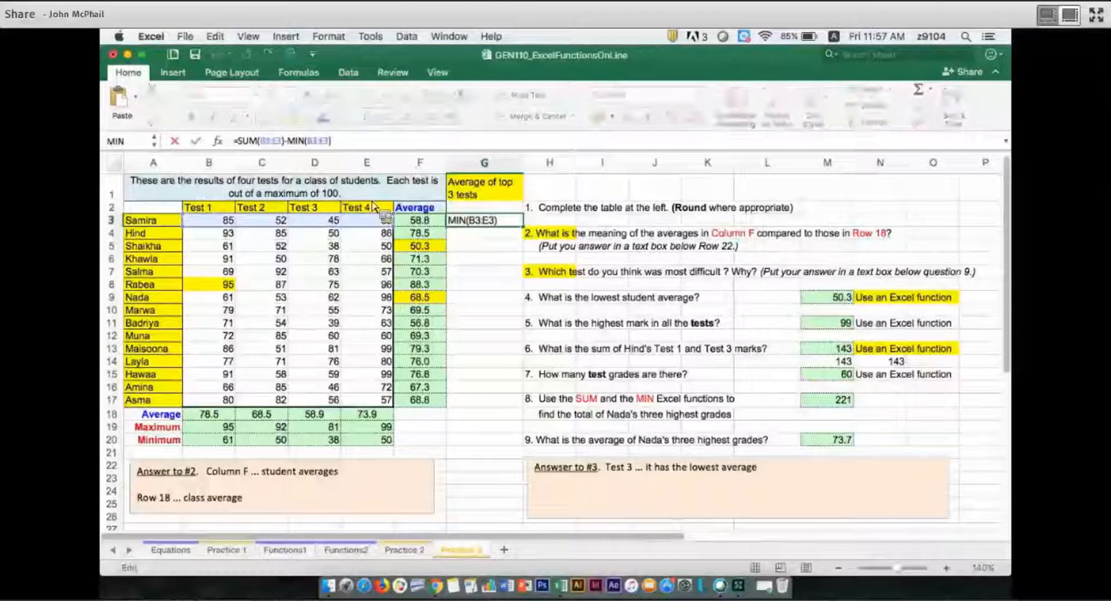
key("Home")
key("Right")
type("(")
key("Right")
key("Right")
key("Right")
key("Right")
key("Right")
key("Right")
key("Right")
key("Right")
key("Right")
key("Right")
key("Right")
key("Right")
key("Right")
key("Right")
key("Right")
key("Right")
key("Right")
key("Right")
key("Right")
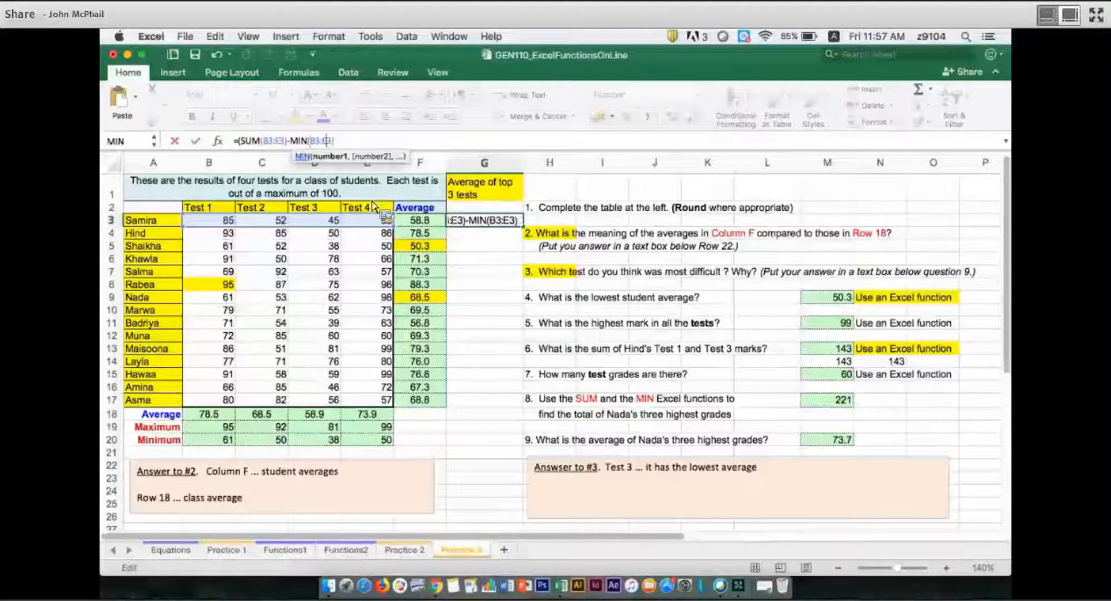
key("Right")
key("Right")
type(")")
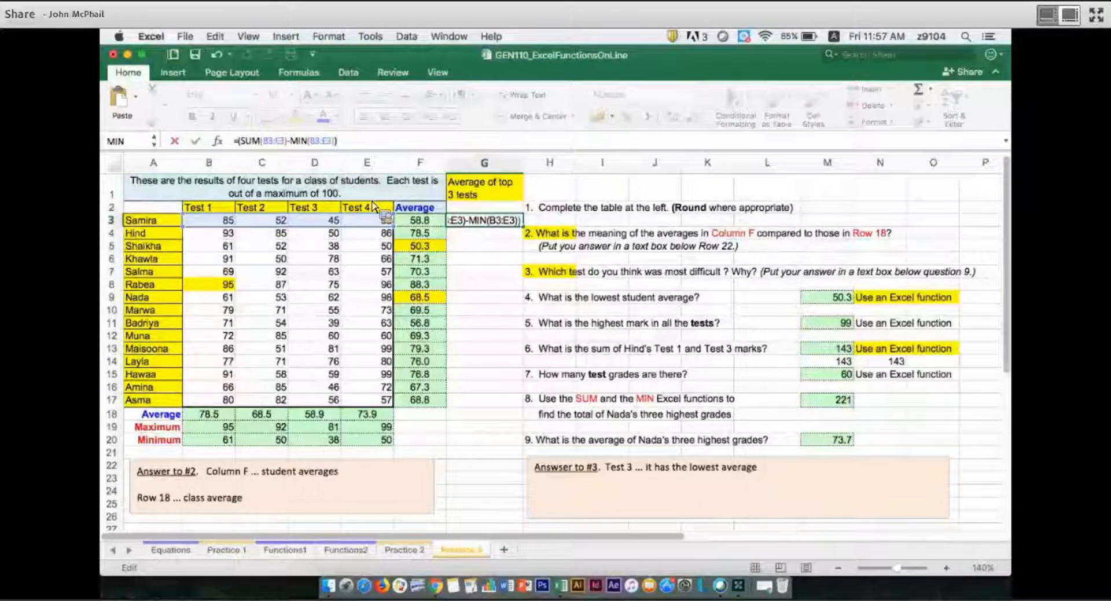
type("/")
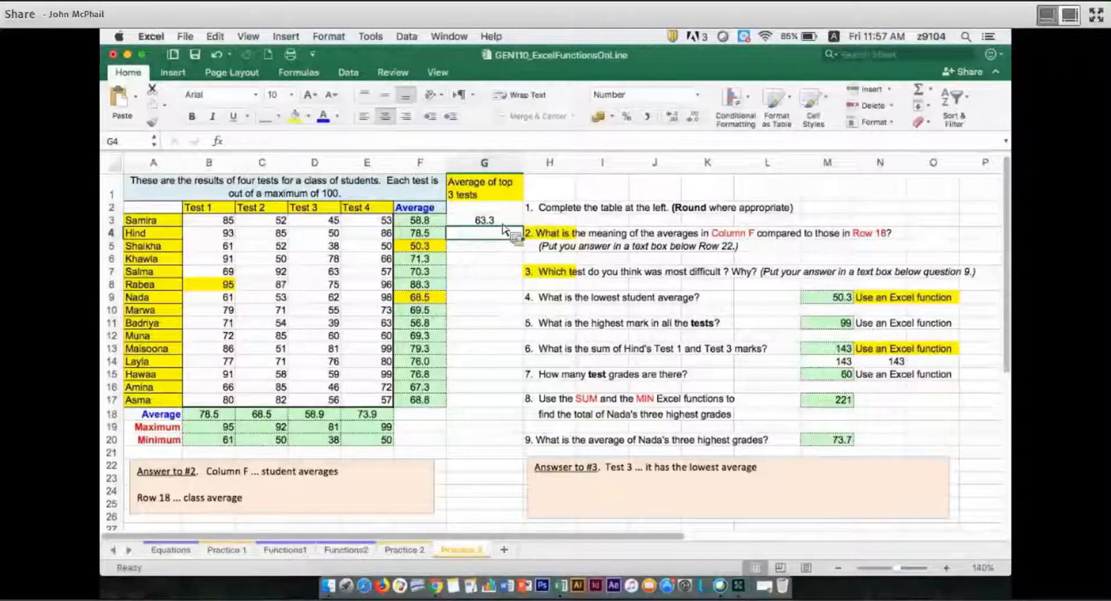
Copy the G3 formula down through G17 and select row 6 to check its marks against the new average.
key("Up")
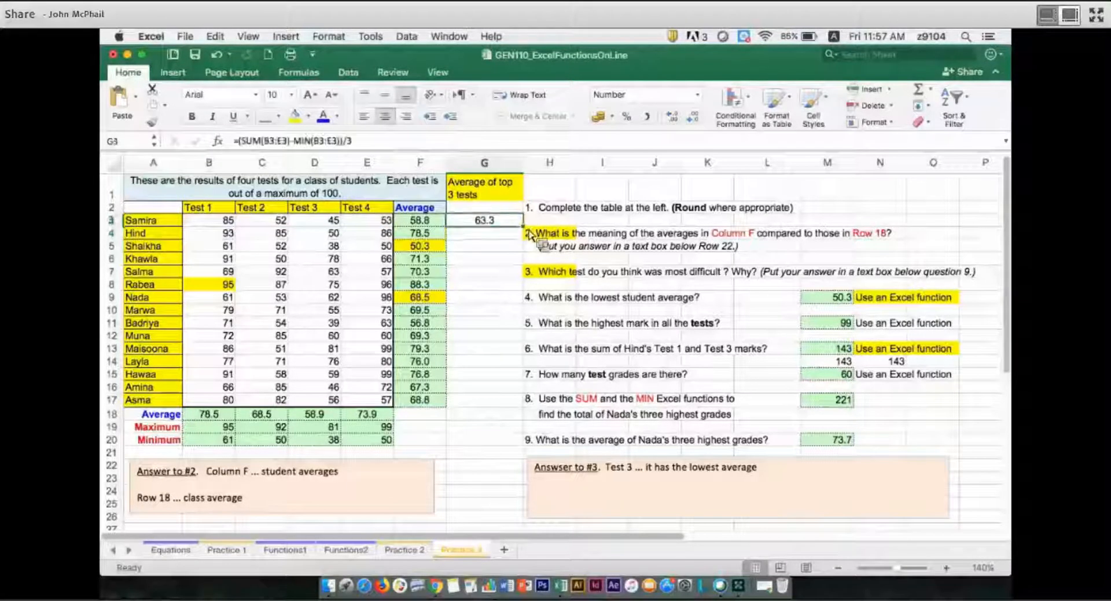
left_click_drag(523, 227, 526, 412)
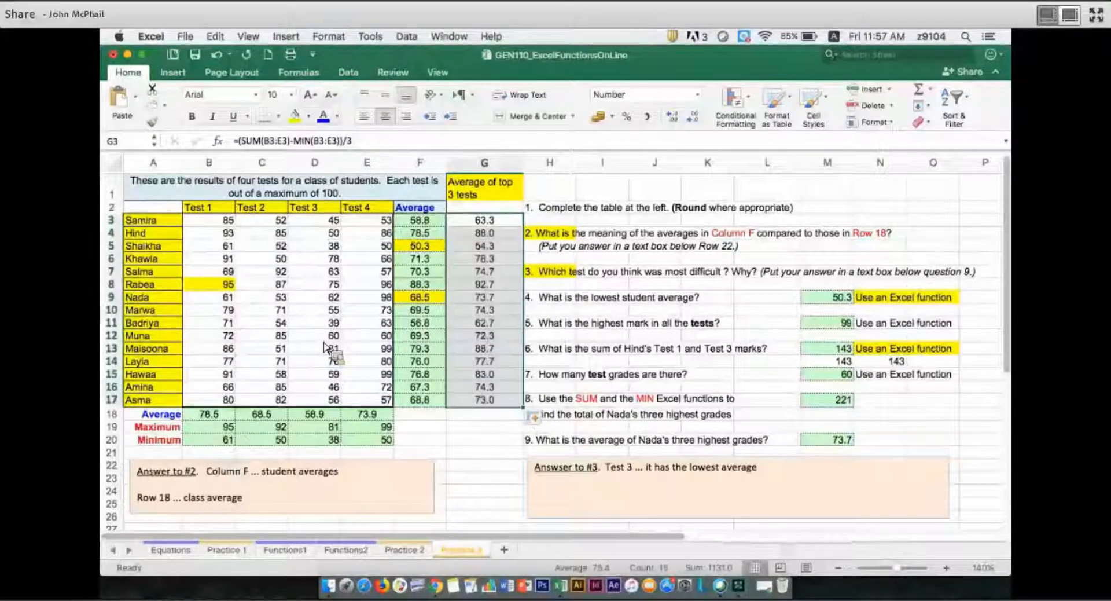
left_click(111, 260)
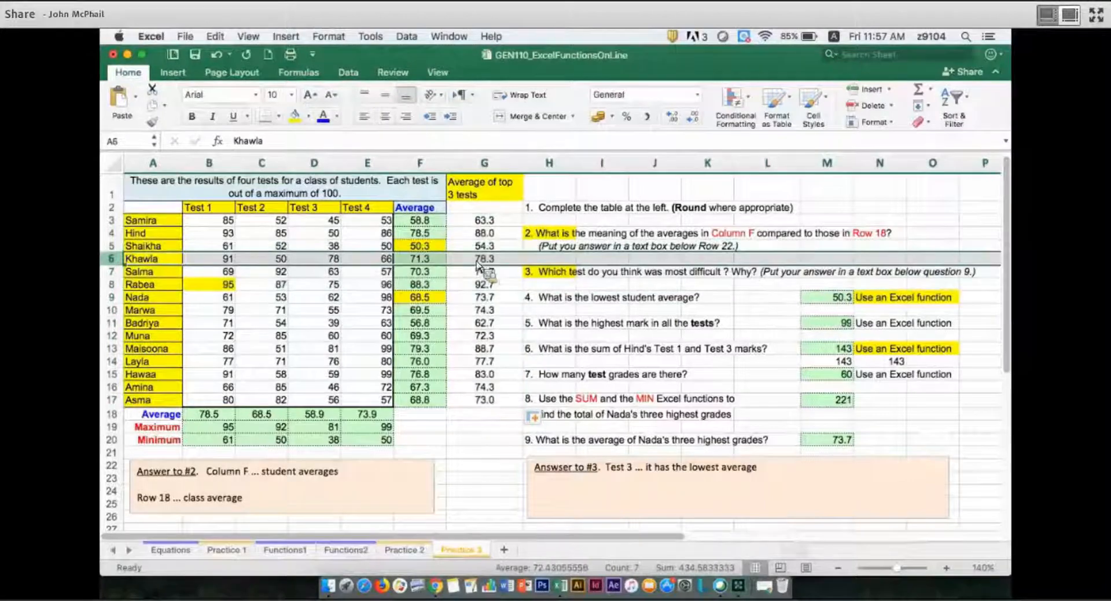
Highlight the row 6 student's top-three average in G6 with a yellow fill and deselect it.
left_click(470, 258)
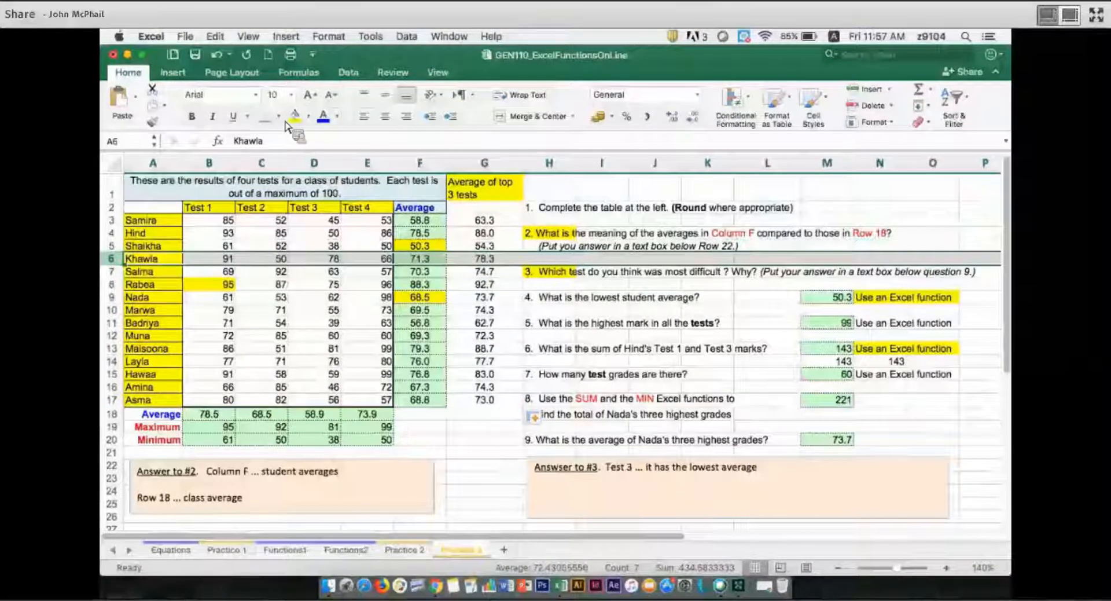
left_click(296, 118)
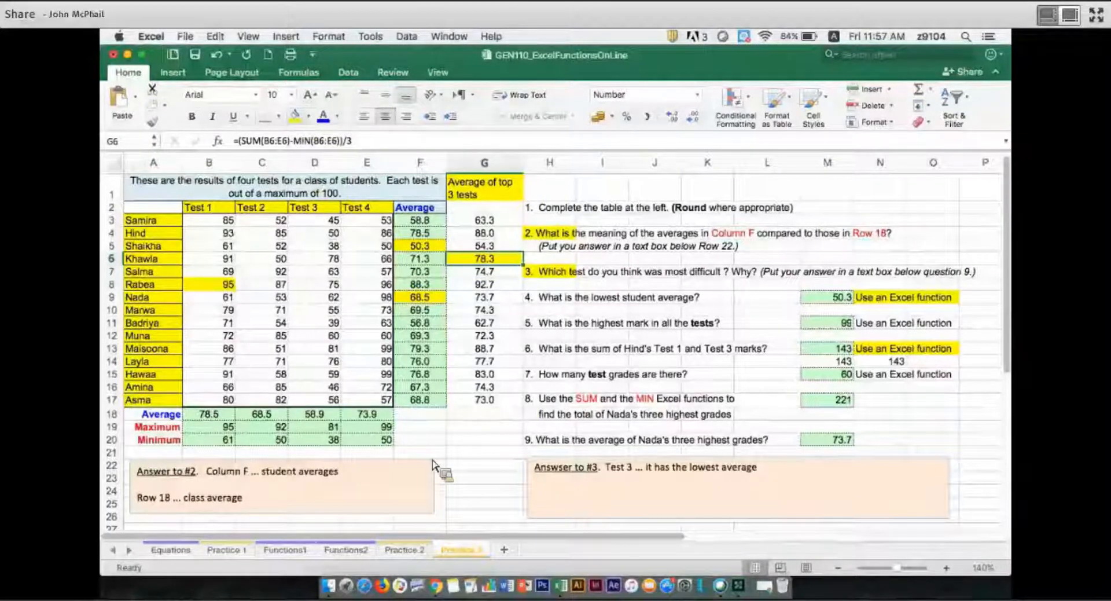
left_click(491, 521)
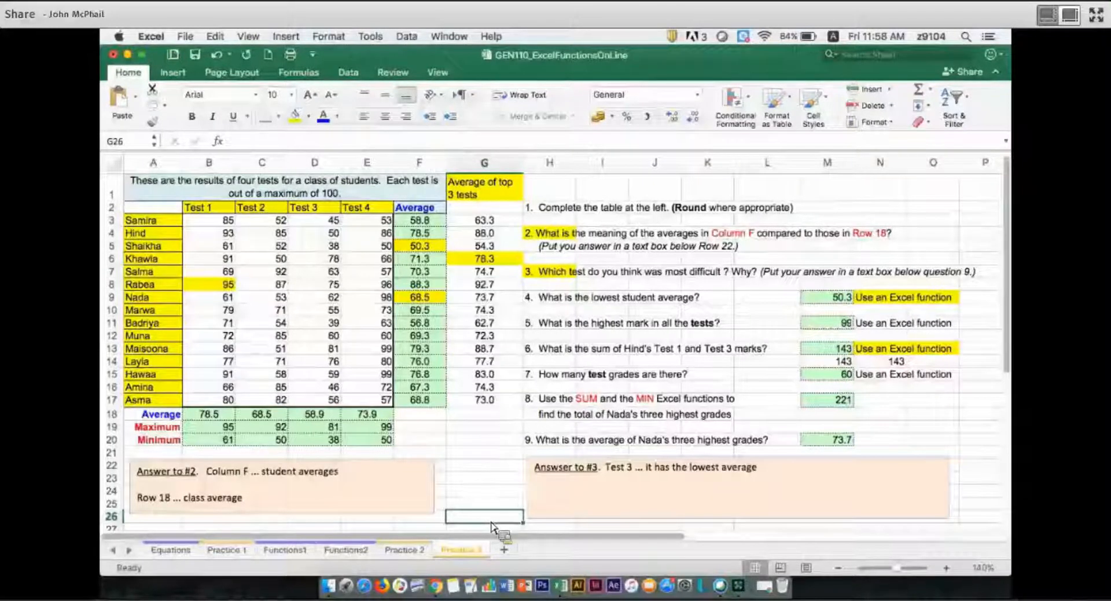